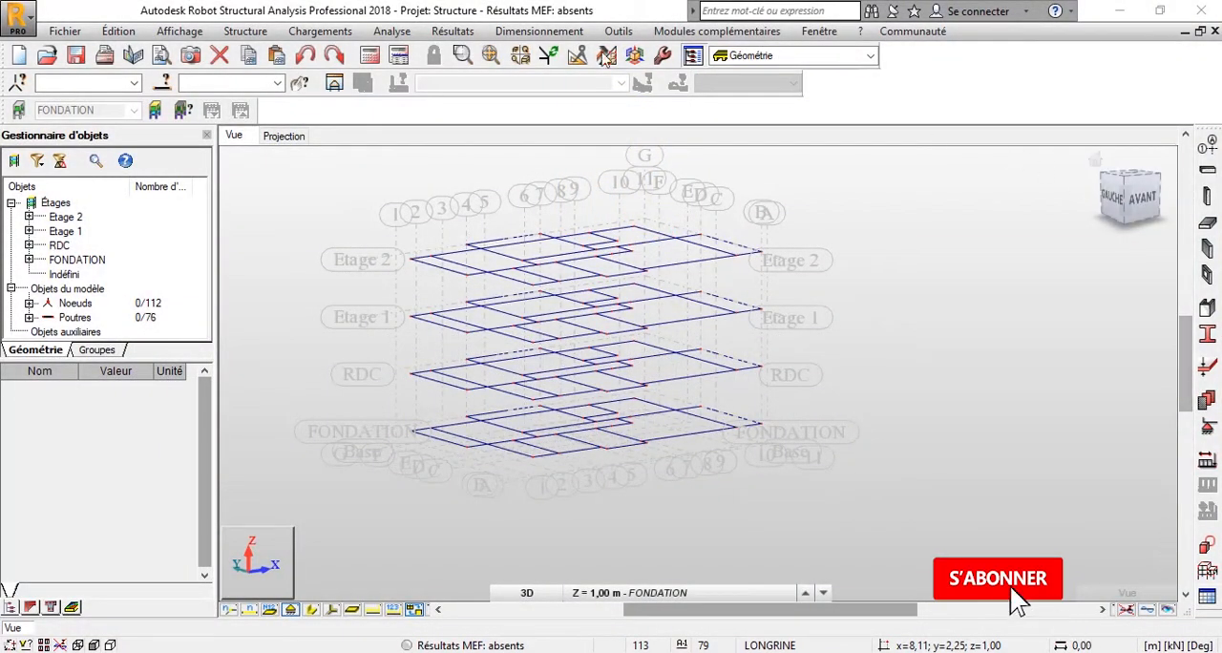
Start the Poteau (column) definition and set its type to Poteau BA.
left_click(229, 33)
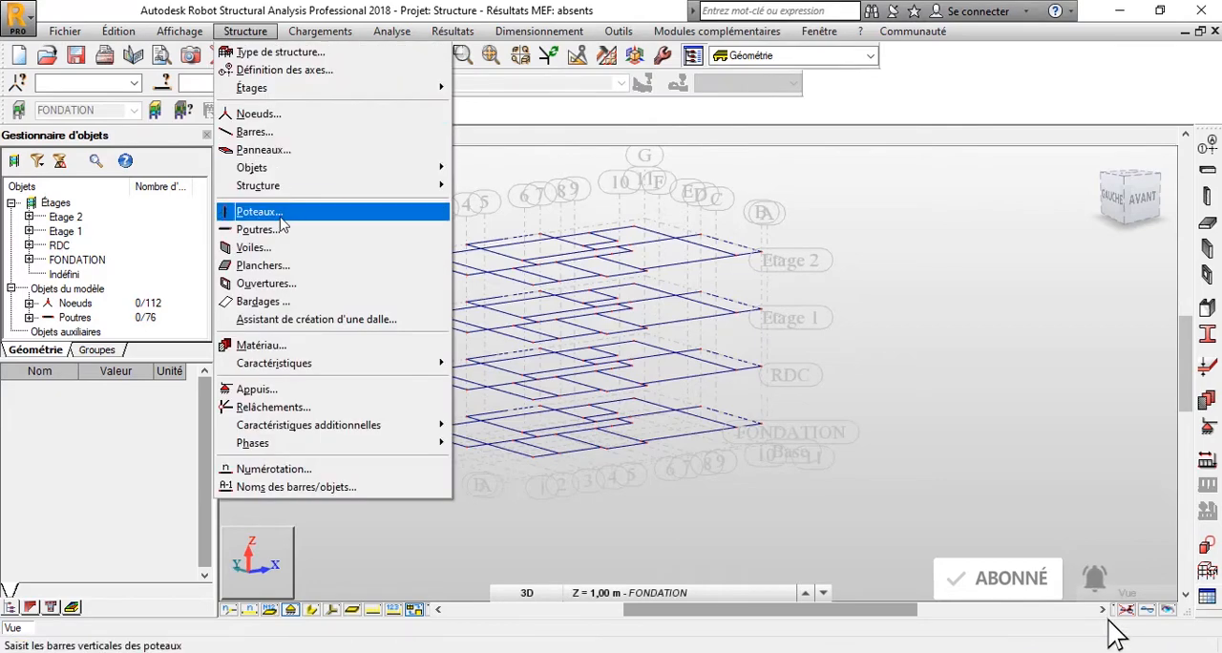
left_click(280, 218)
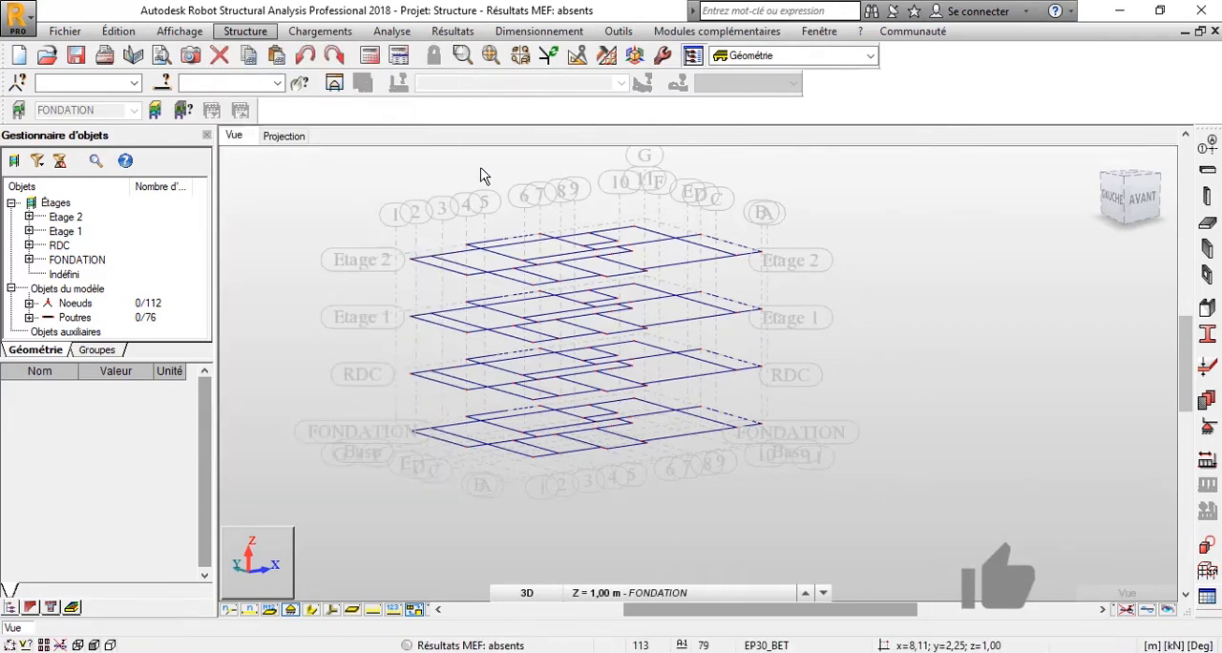
left_click(1214, 203)
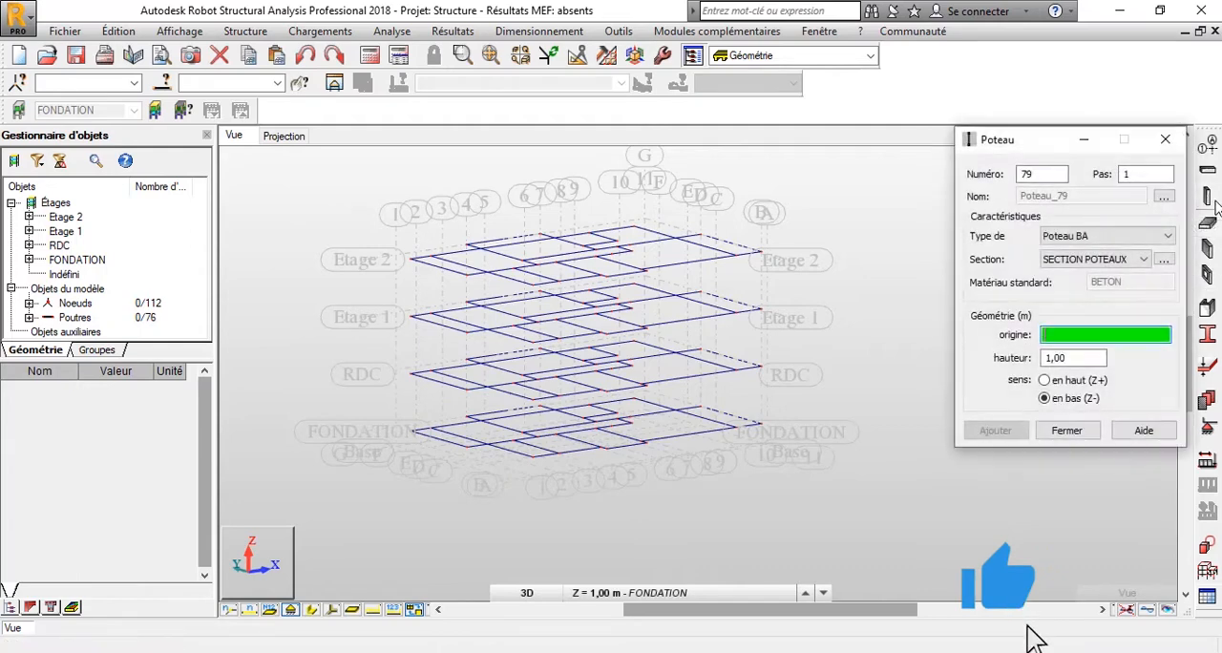
left_click_drag(1007, 138, 301, 38)
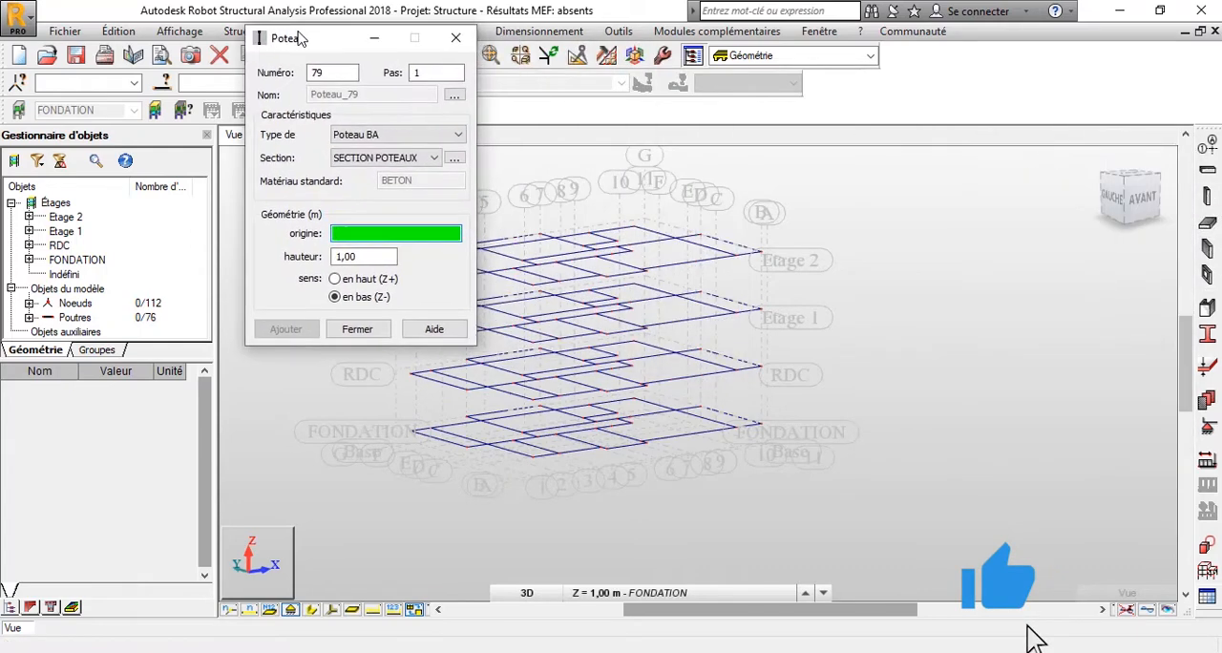
left_click(430, 135)
left_click(395, 164)
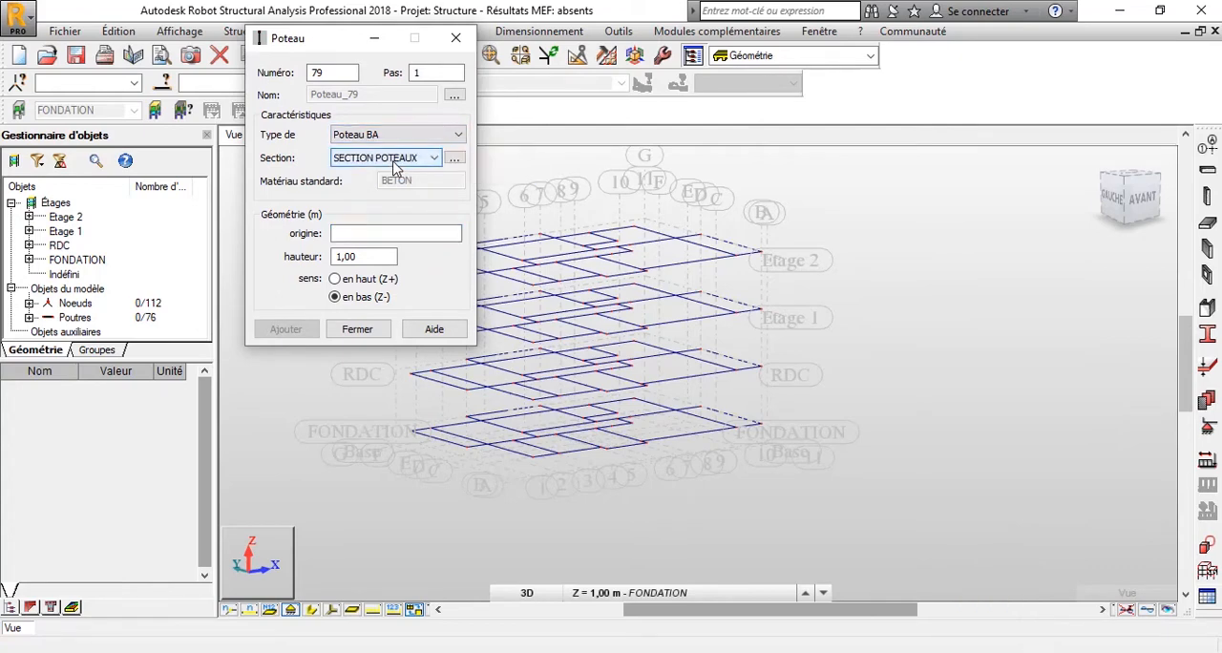
left_click(406, 141)
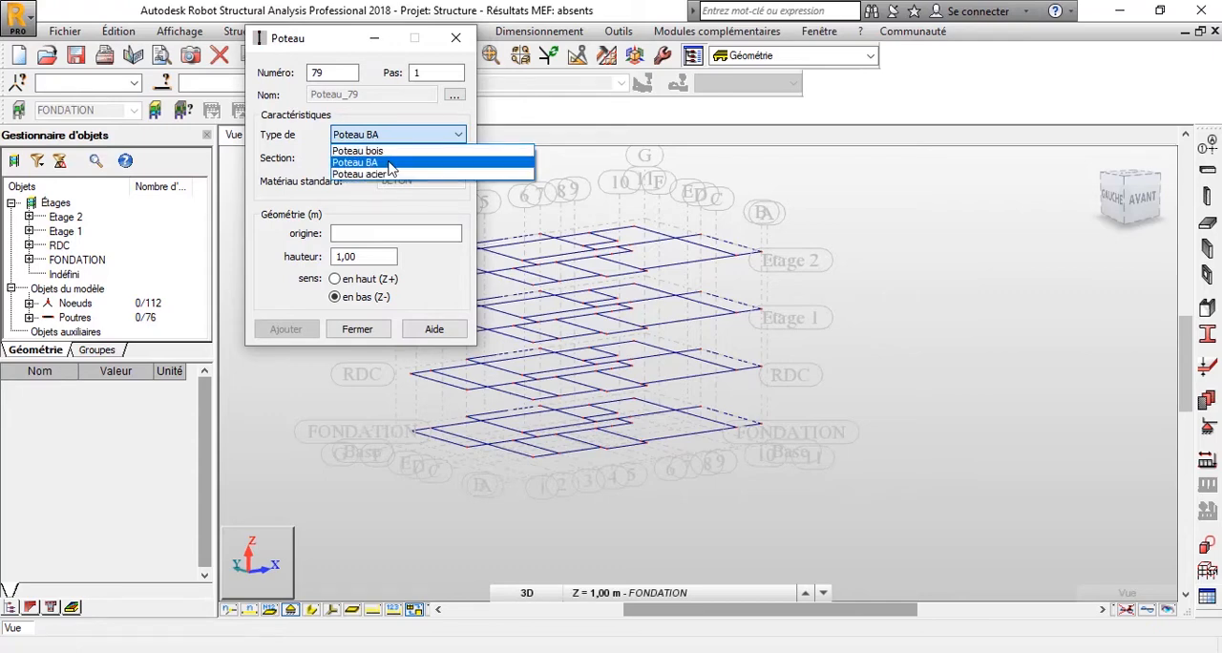
left_click(390, 164)
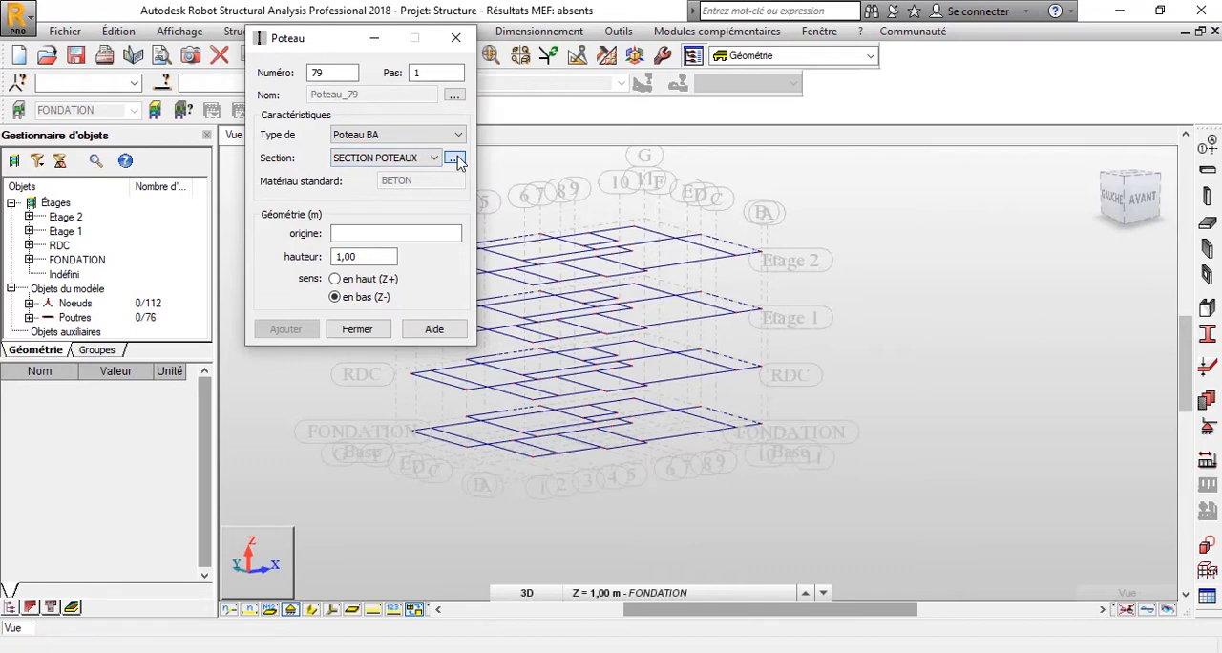
Create a rectangular BETON column section named AMORCE with b = 20 cm and h = 20 cm.
left_click(456, 160)
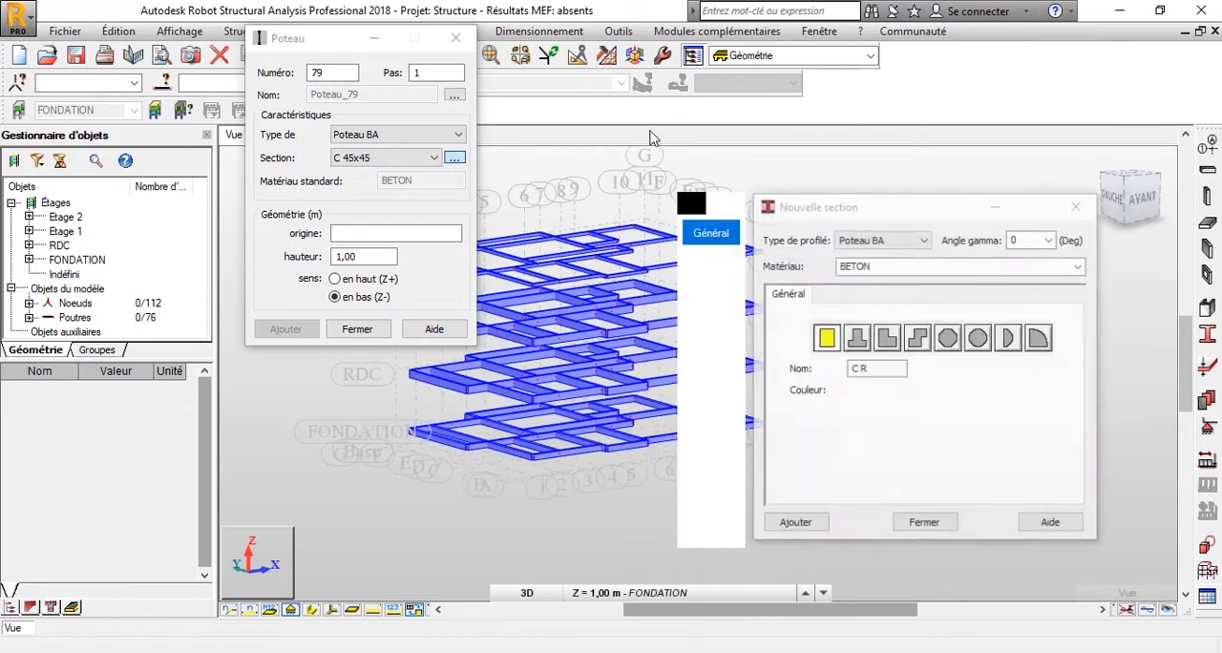
left_click_drag(845, 212, 513, 62)
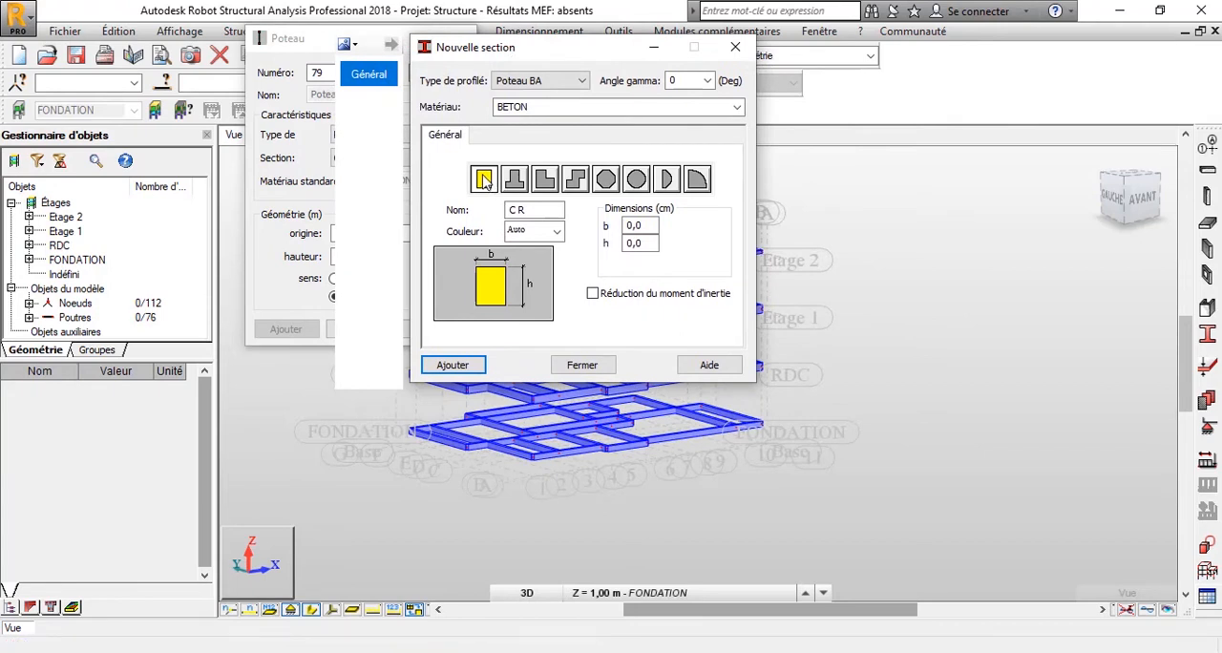
left_click_drag(535, 209, 516, 209)
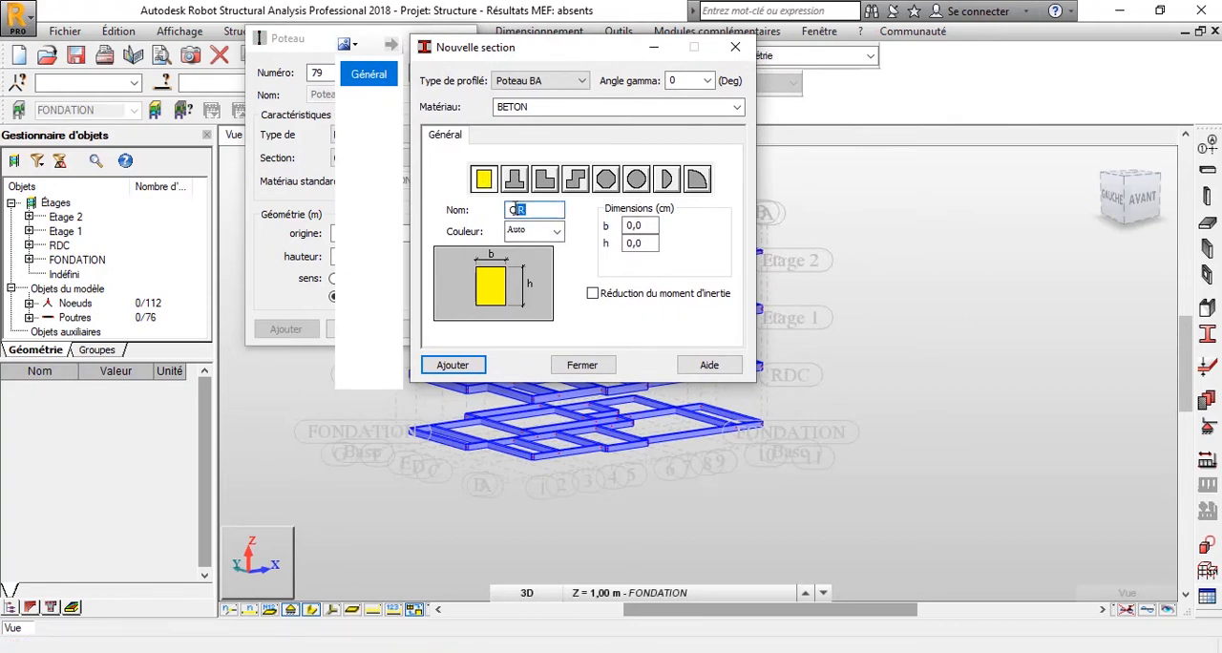
left_click(534, 209)
double_click(632, 226)
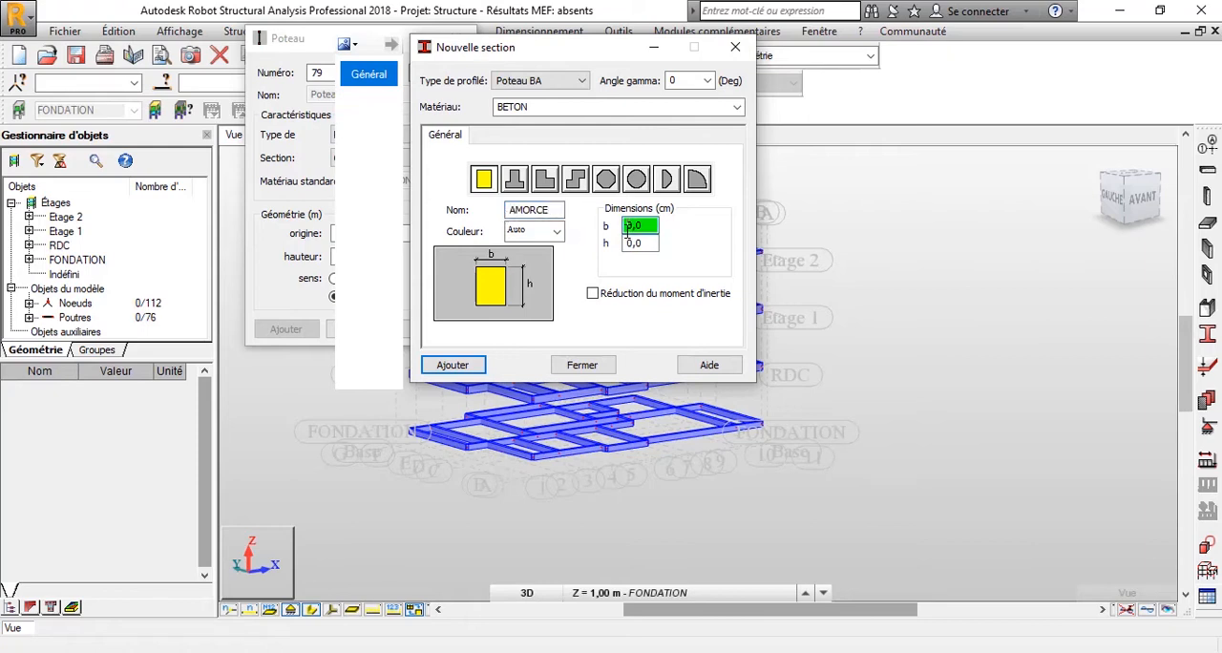
double_click(632, 242)
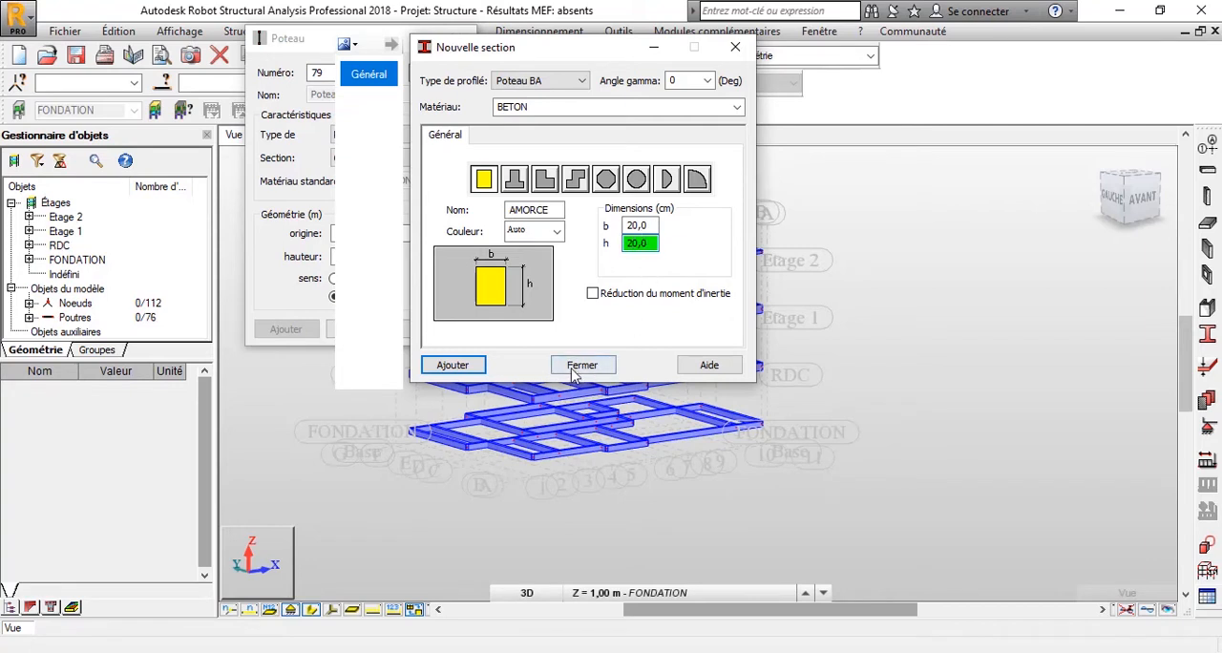
left_click(455, 366)
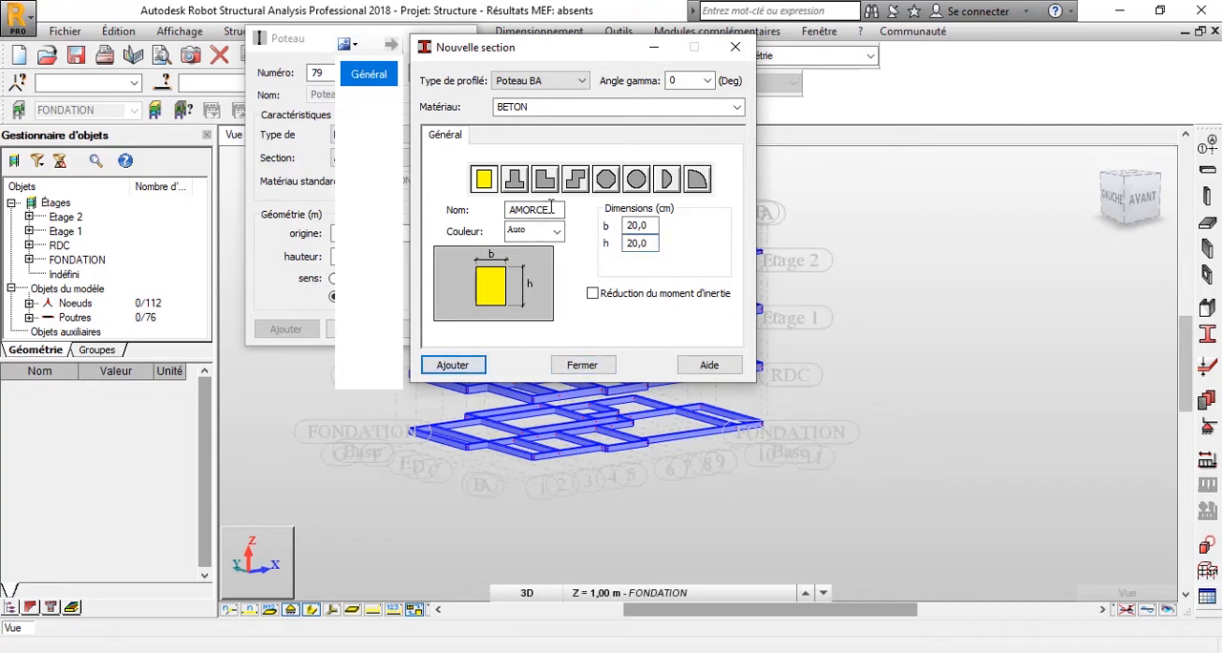
Add a second rectangular column section named POTEAU with b = 15 cm and h = 15 cm, and finish defining sections.
left_click_drag(550, 210, 492, 221)
type("POTEAU")
left_click(629, 225)
double_click(636, 225)
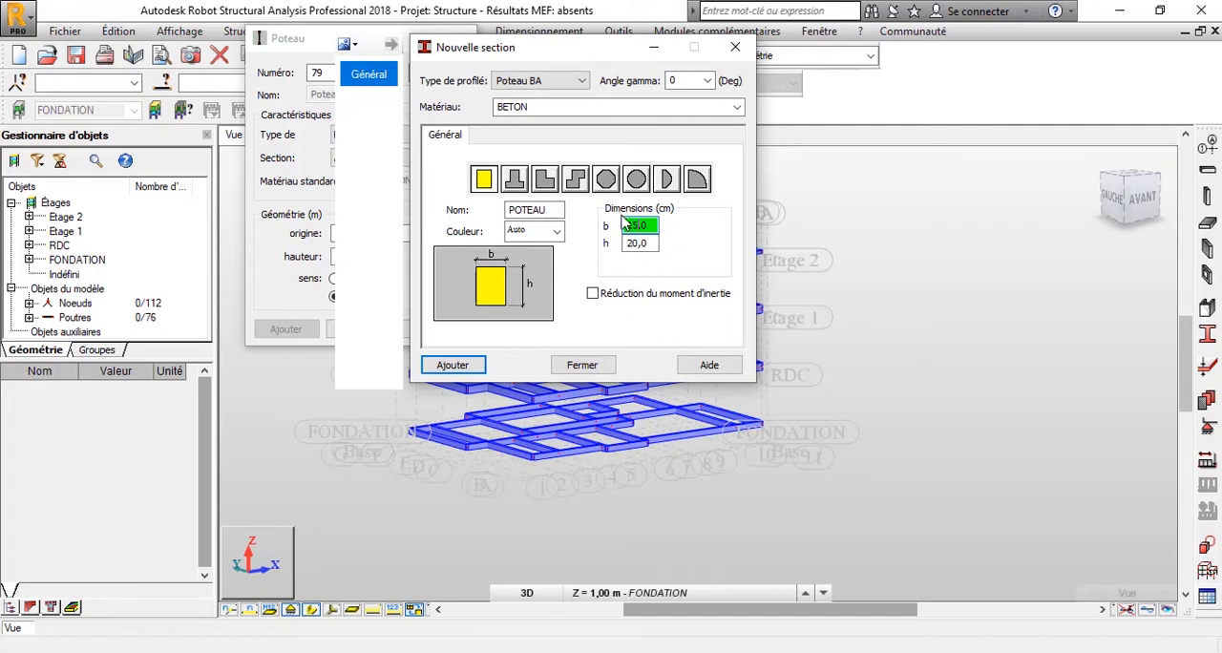
type("15")
key("Tab")
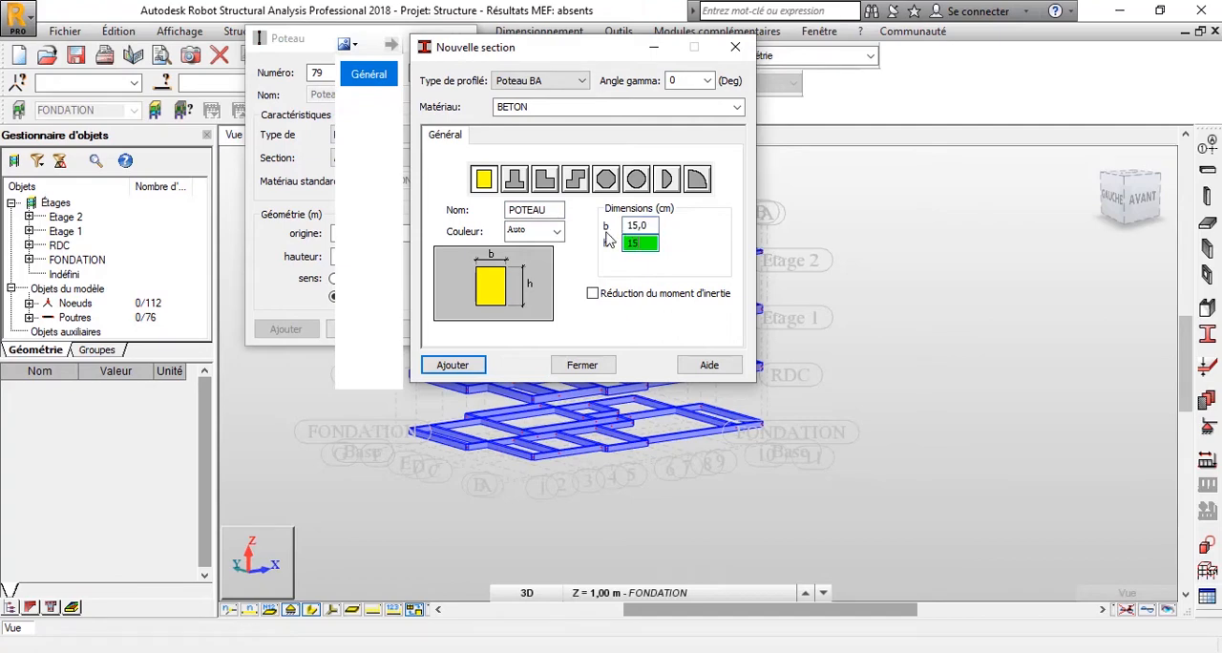
left_click(452, 365)
left_click(581, 365)
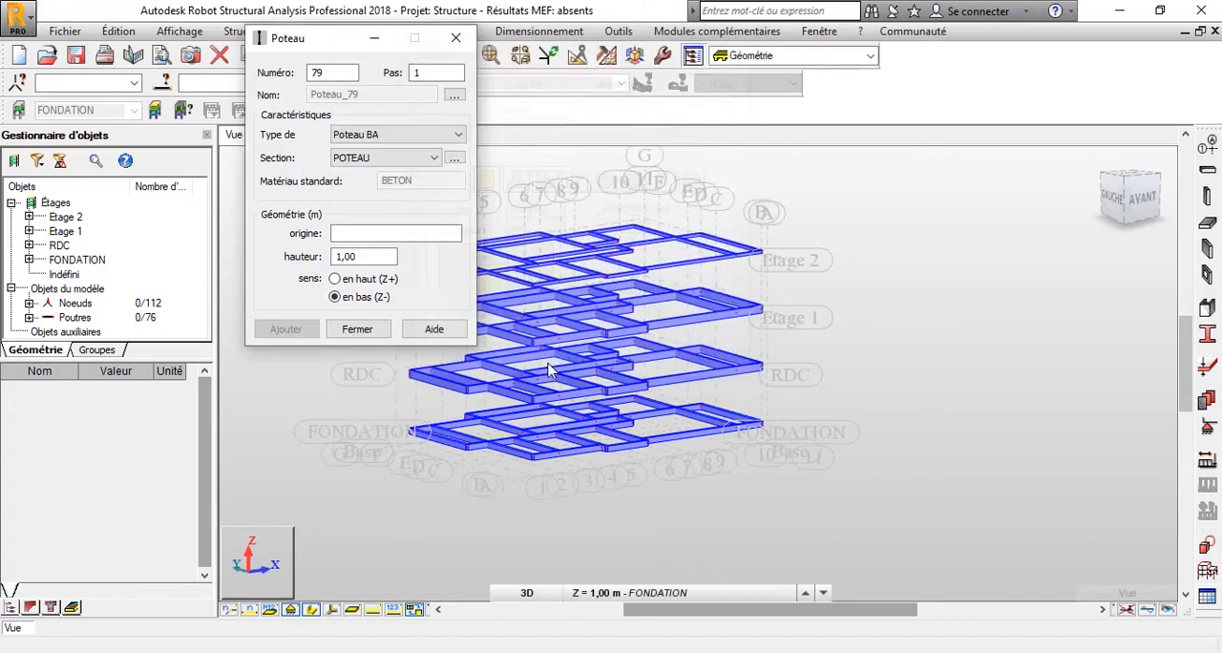
Show the model in XY plan view at the FONDATION level, Z = 1.00 m.
left_click_drag(308, 38, 980, 126)
scroll(621, 424, "up", 1)
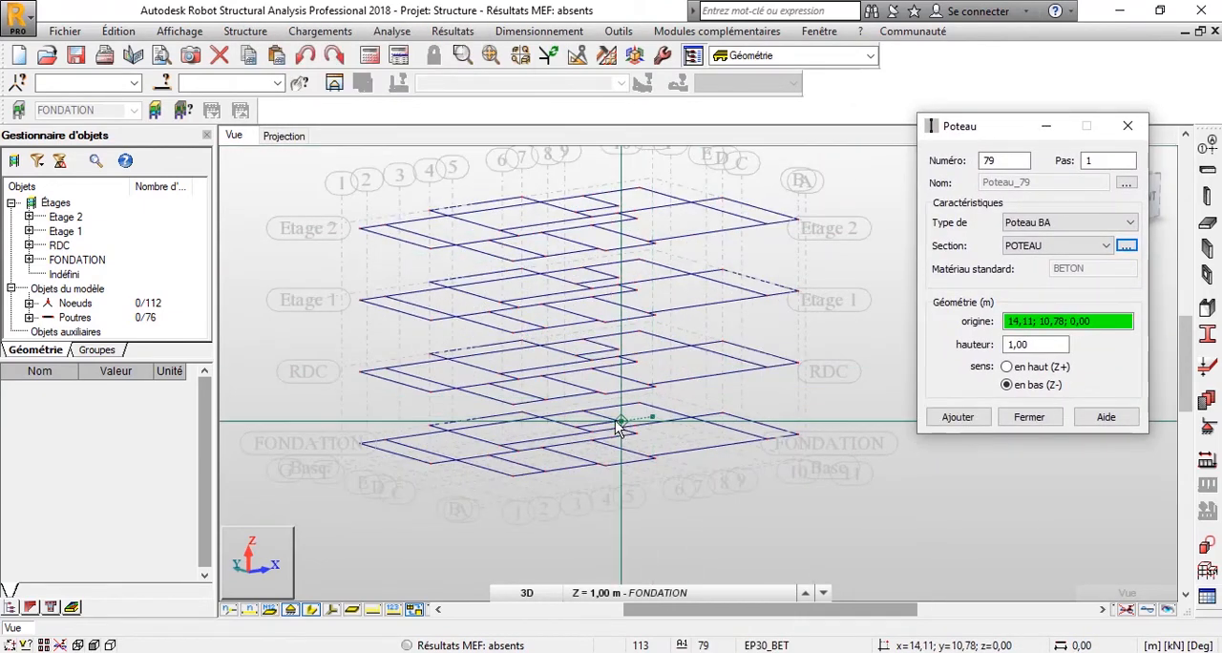
middle_click_drag(615, 421, 564, 364)
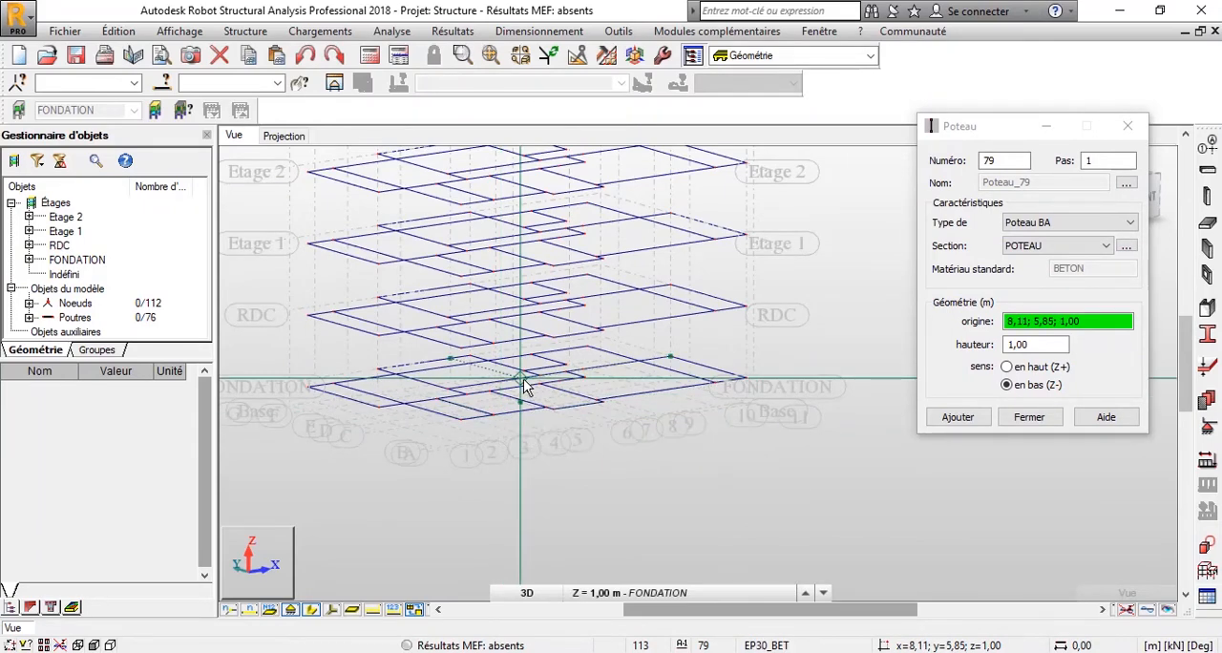
left_click(636, 61)
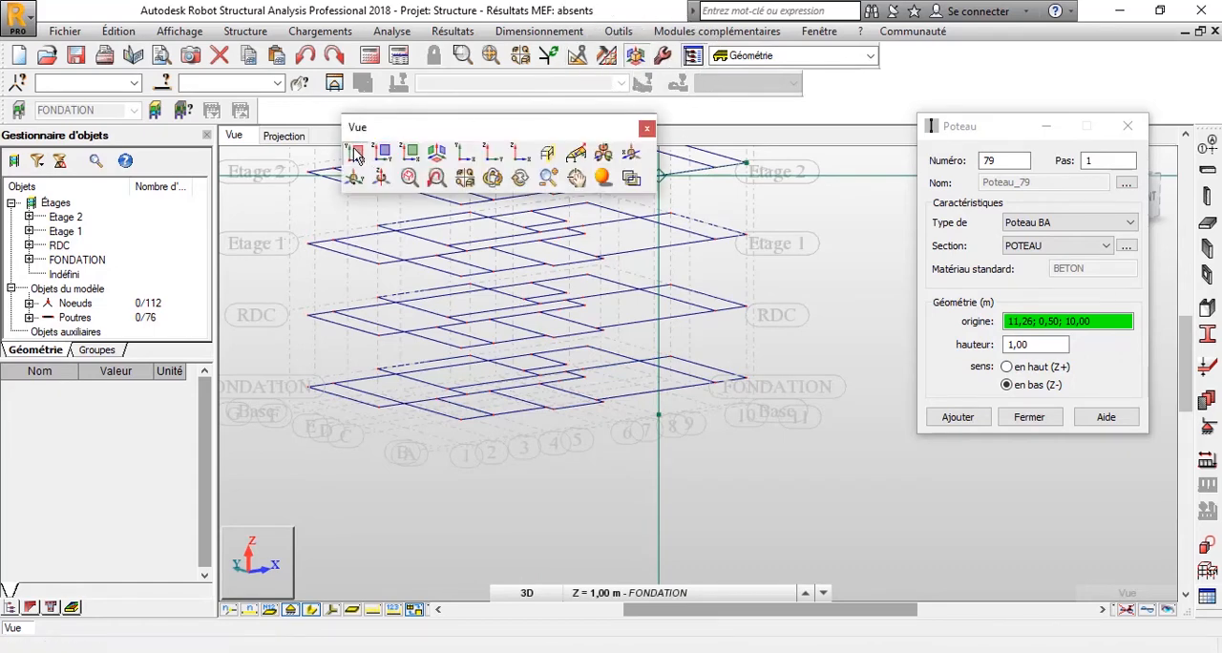
left_click(383, 149)
left_click(677, 592)
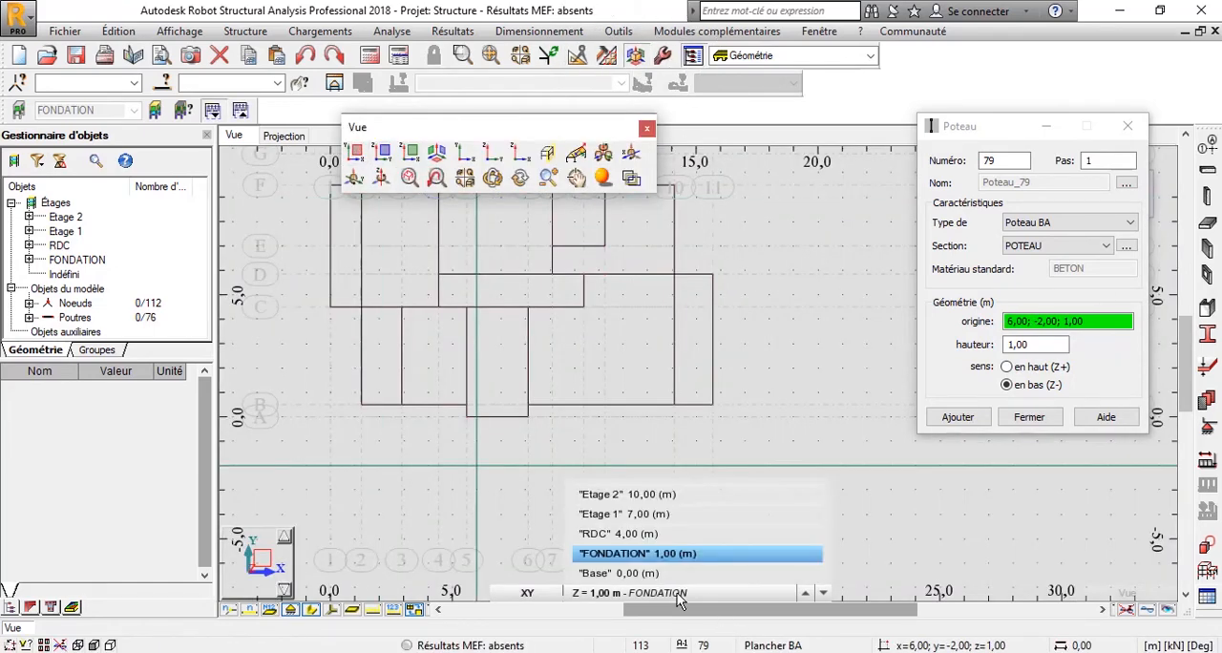
left_click(485, 358)
scroll(485, 358, "down", 1)
middle_click_drag(493, 325, 493, 366)
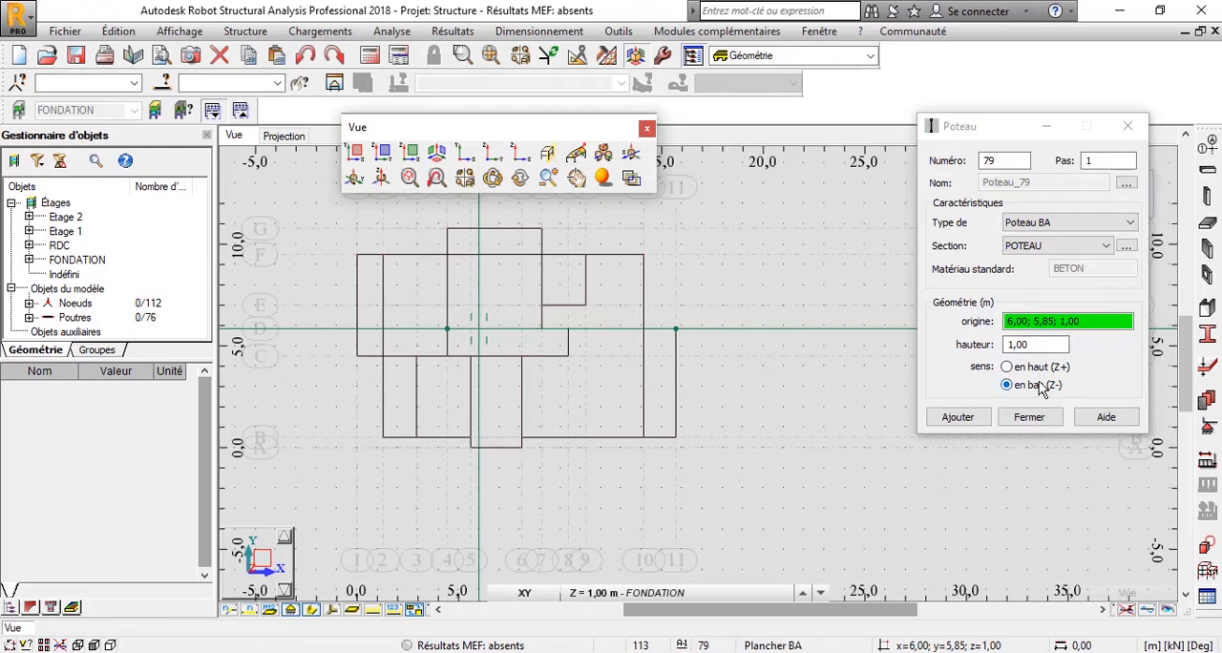
Place POTEAU columns on grid line G at its intersections with axes 4 and 7 on the FONDATION level.
left_click(1086, 326)
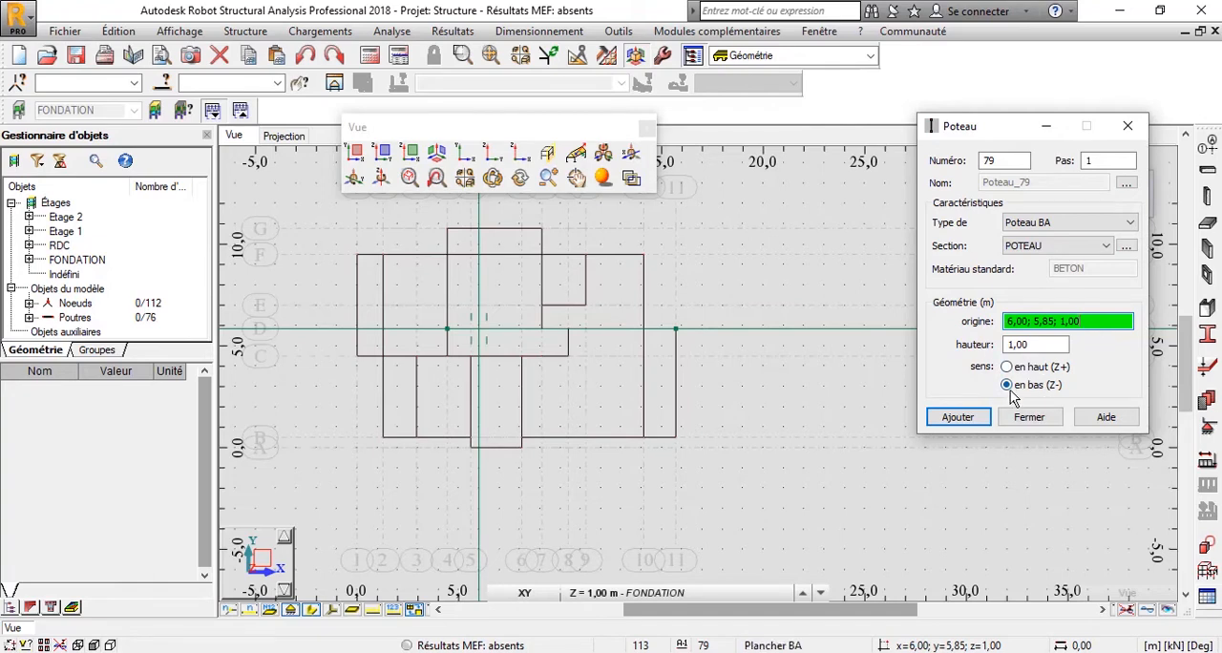
middle_click_drag(464, 271, 469, 324)
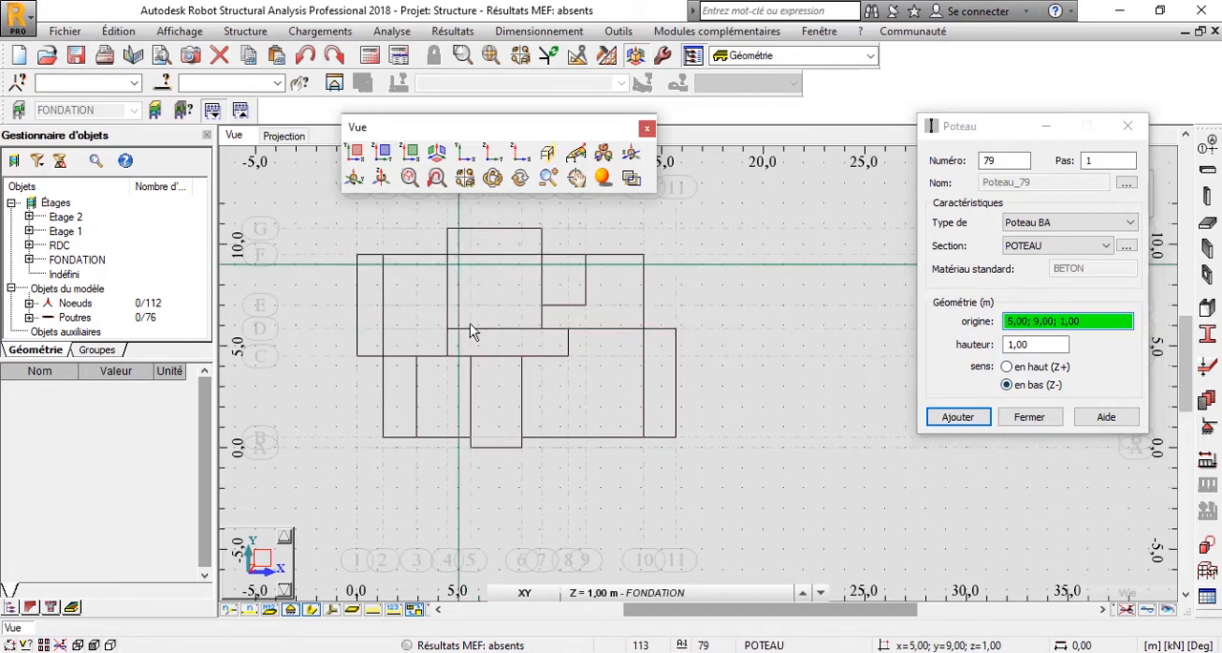
left_click(452, 282)
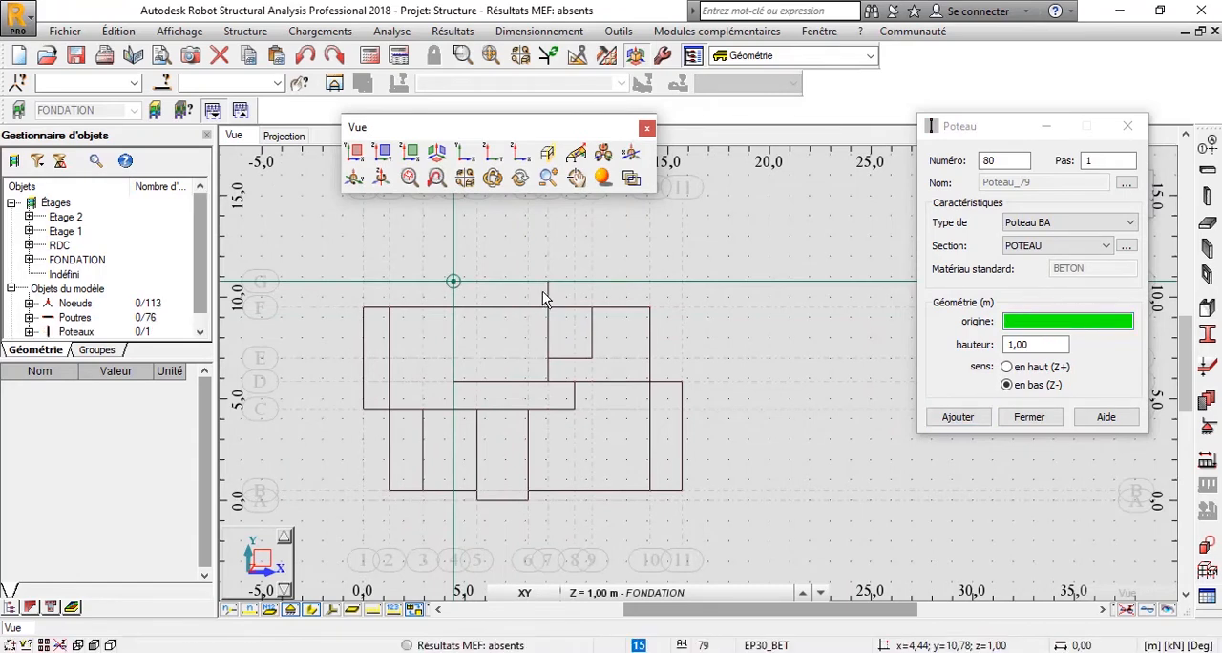
left_click(546, 305)
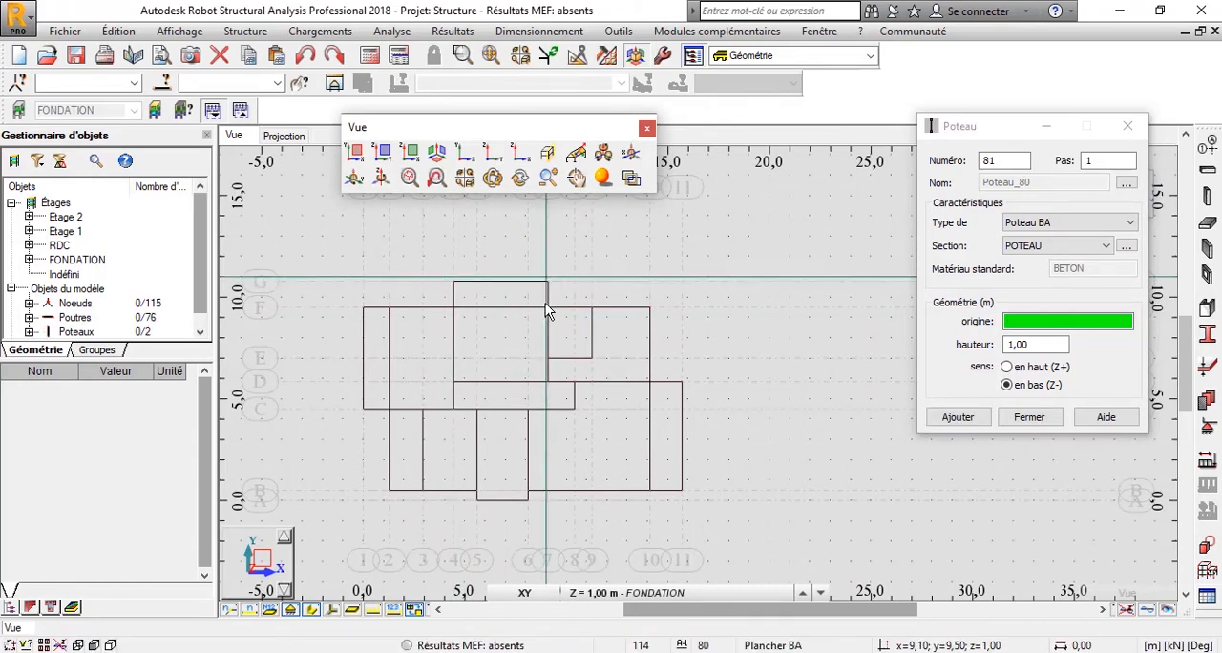
Place POTEAU columns along grid line F at axes 1, 2, 4, 7, 9 and 10.
left_click(388, 315)
left_click(385, 308)
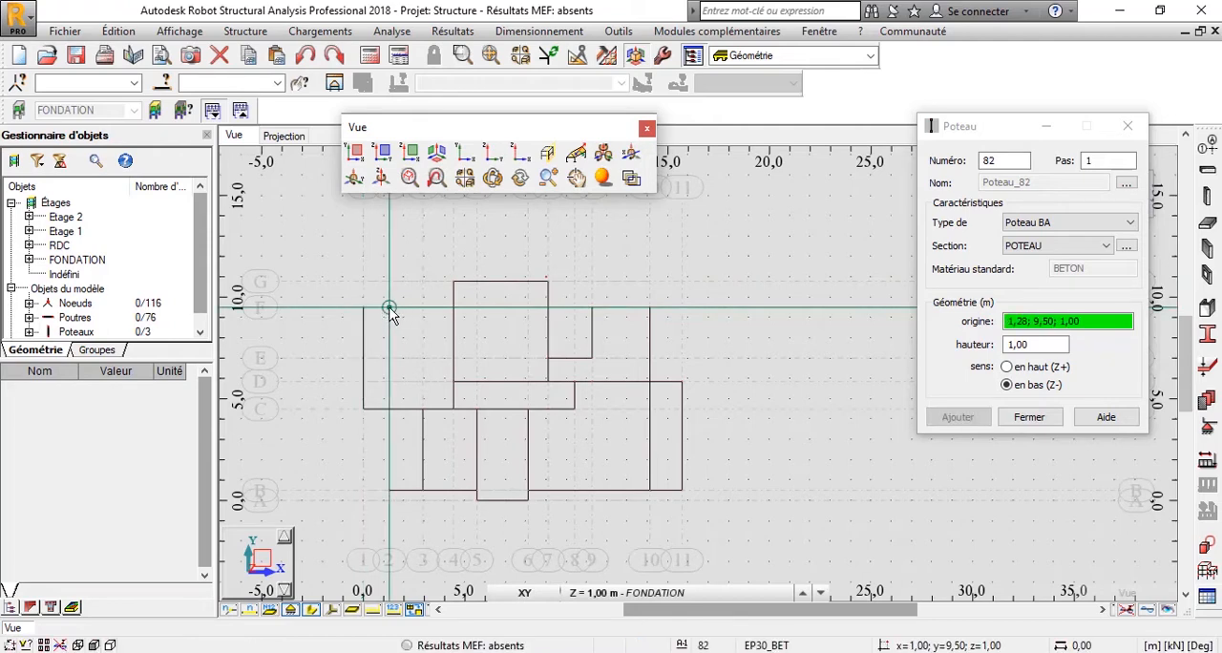
left_click(452, 307)
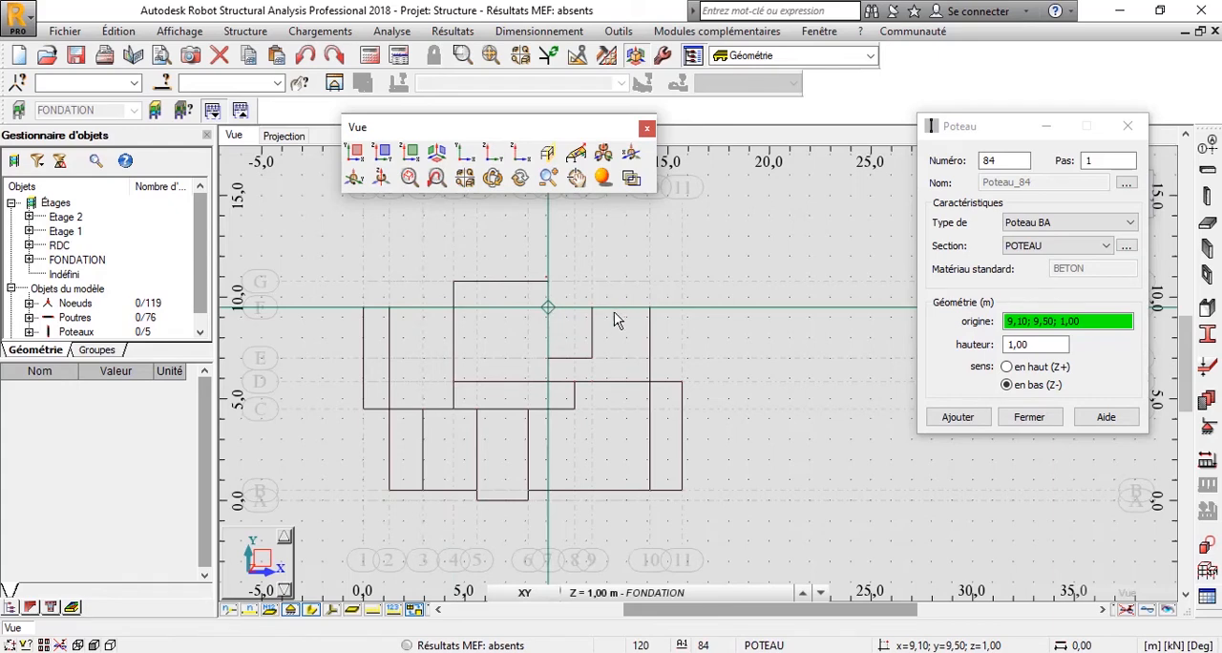
left_click(597, 316)
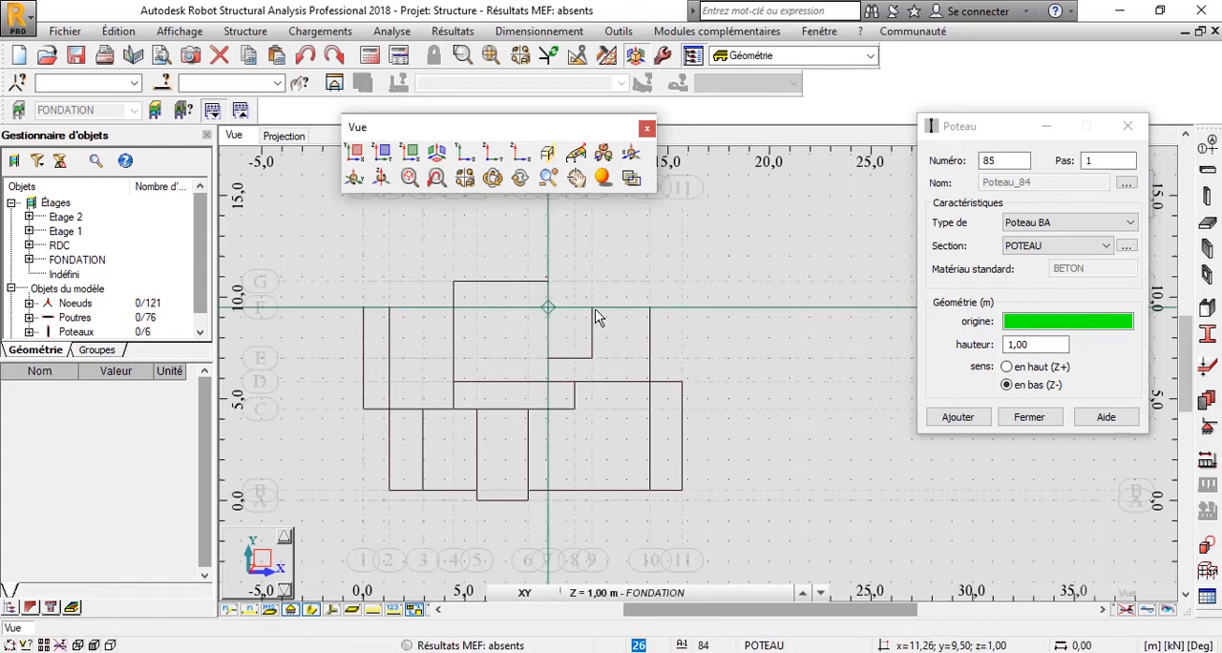
left_click(644, 315)
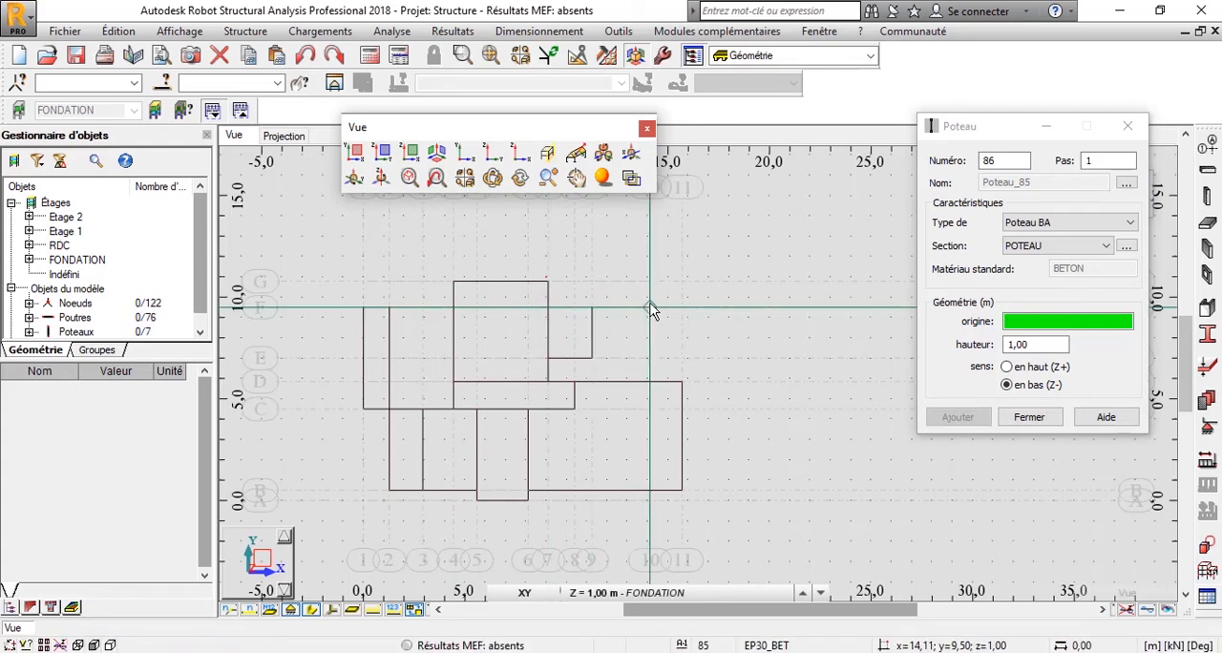
Place POTEAU columns on grid line E at axes 7 and 9, and on grid line D at axes 4, 7, 8, 10 and 11.
left_click(595, 348)
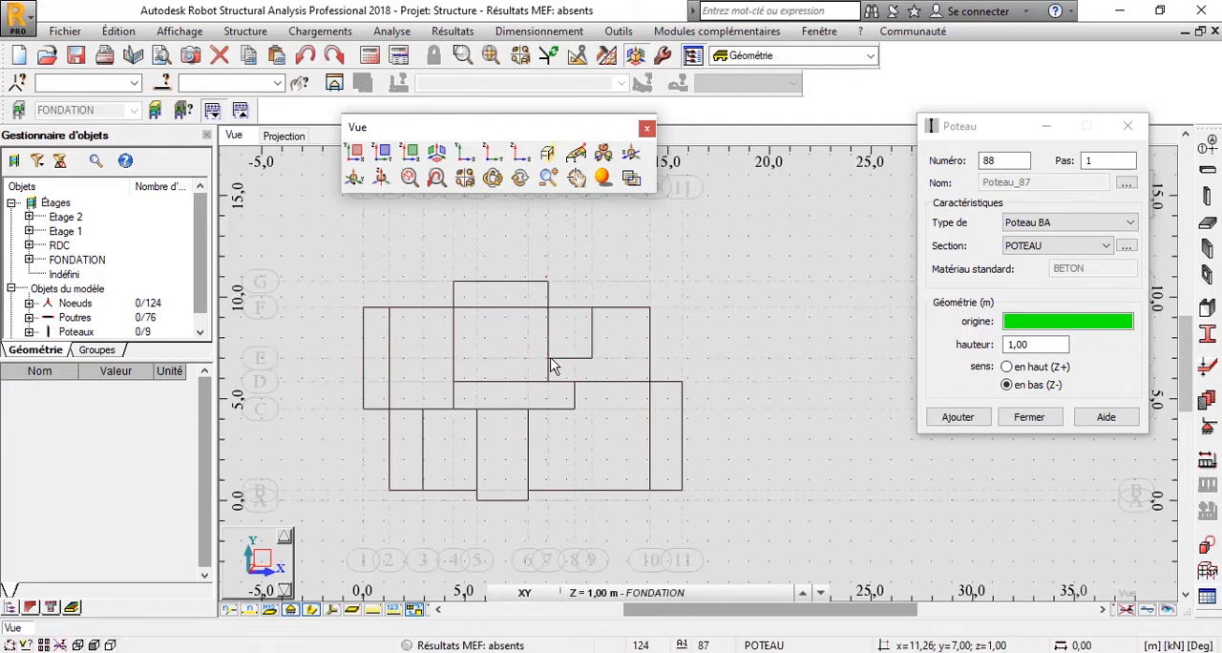
left_click(547, 359)
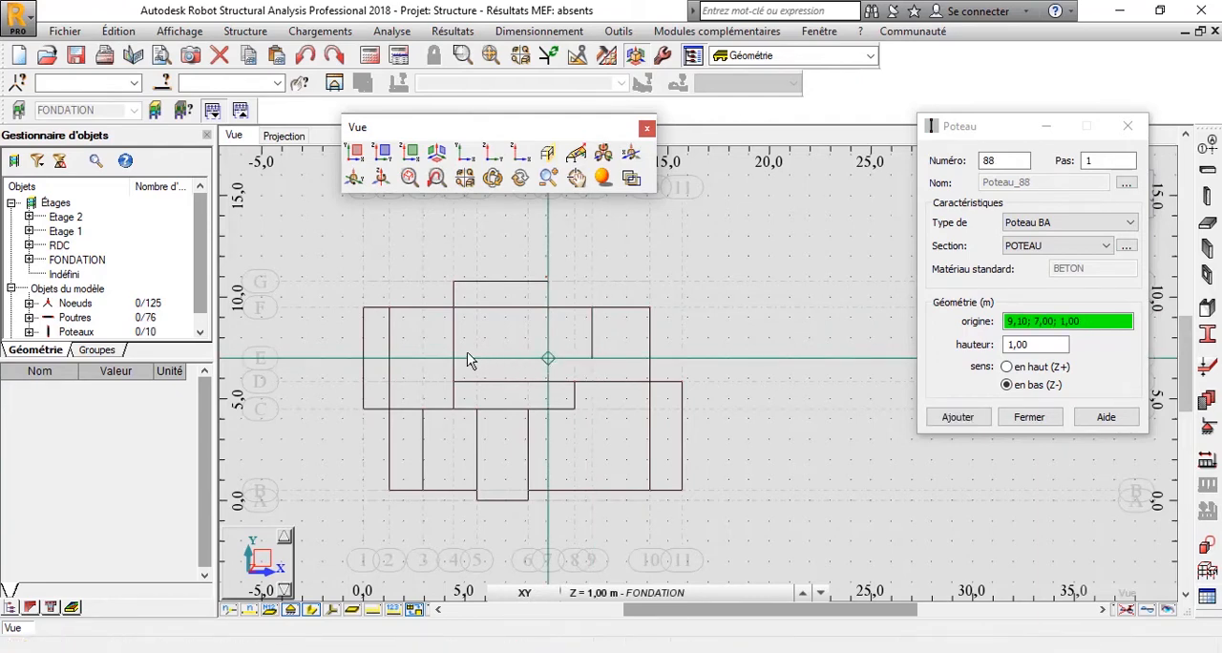
left_click(468, 359)
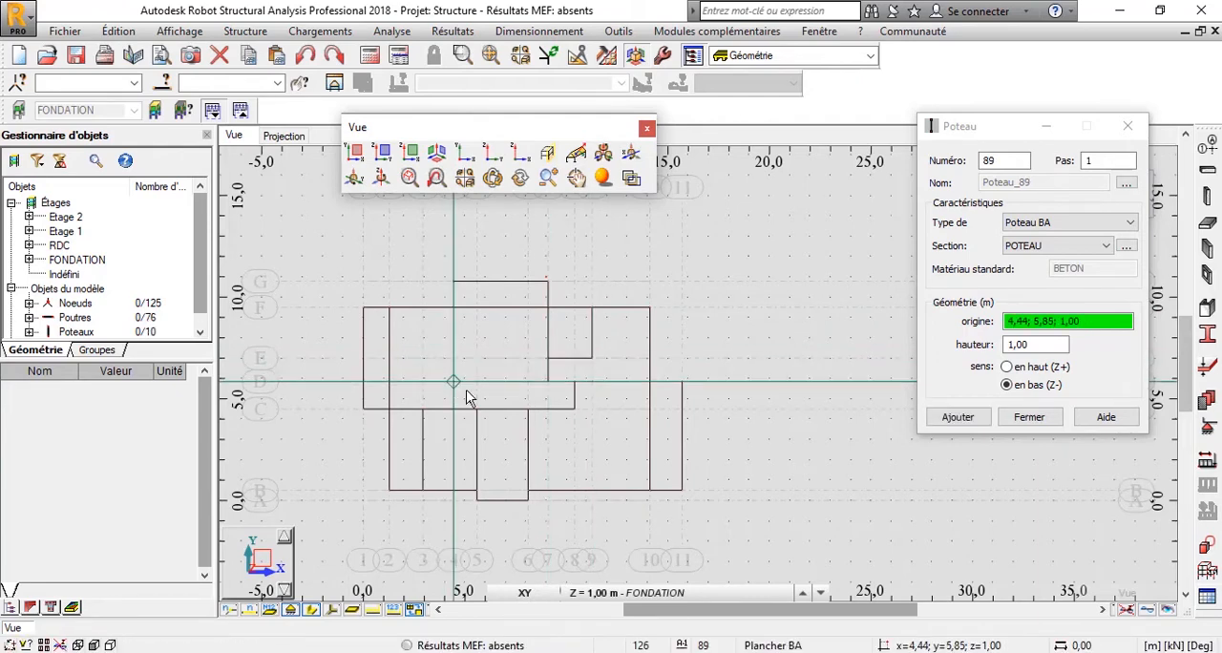
left_click(559, 395)
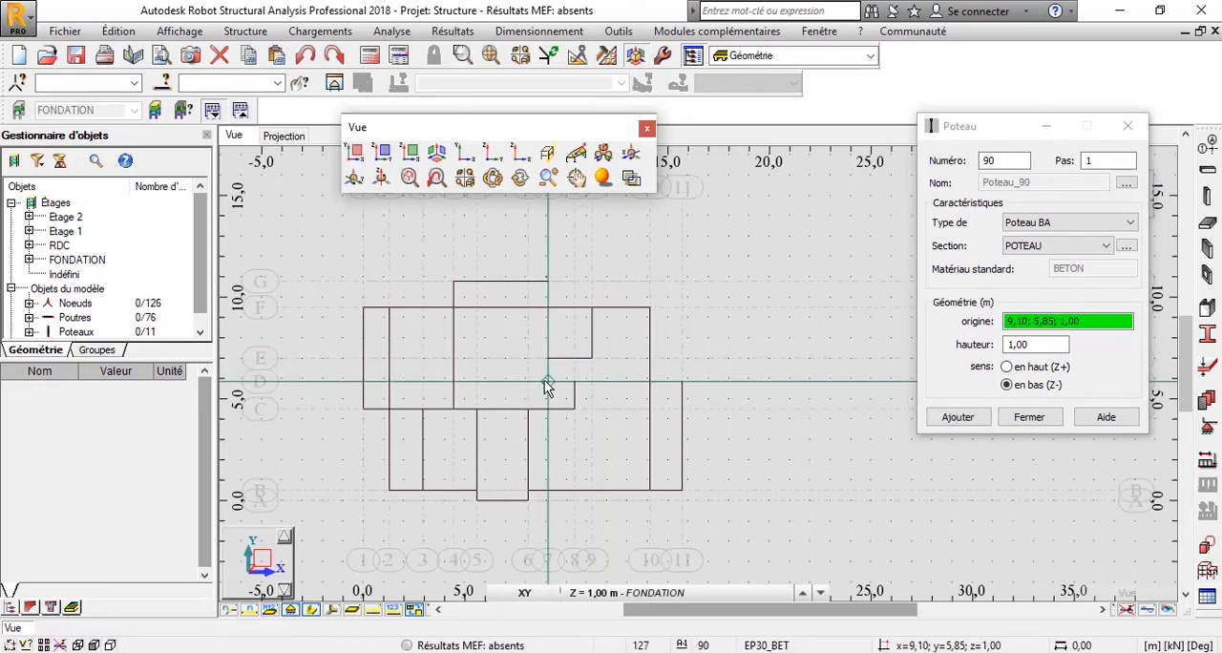
left_click(572, 385)
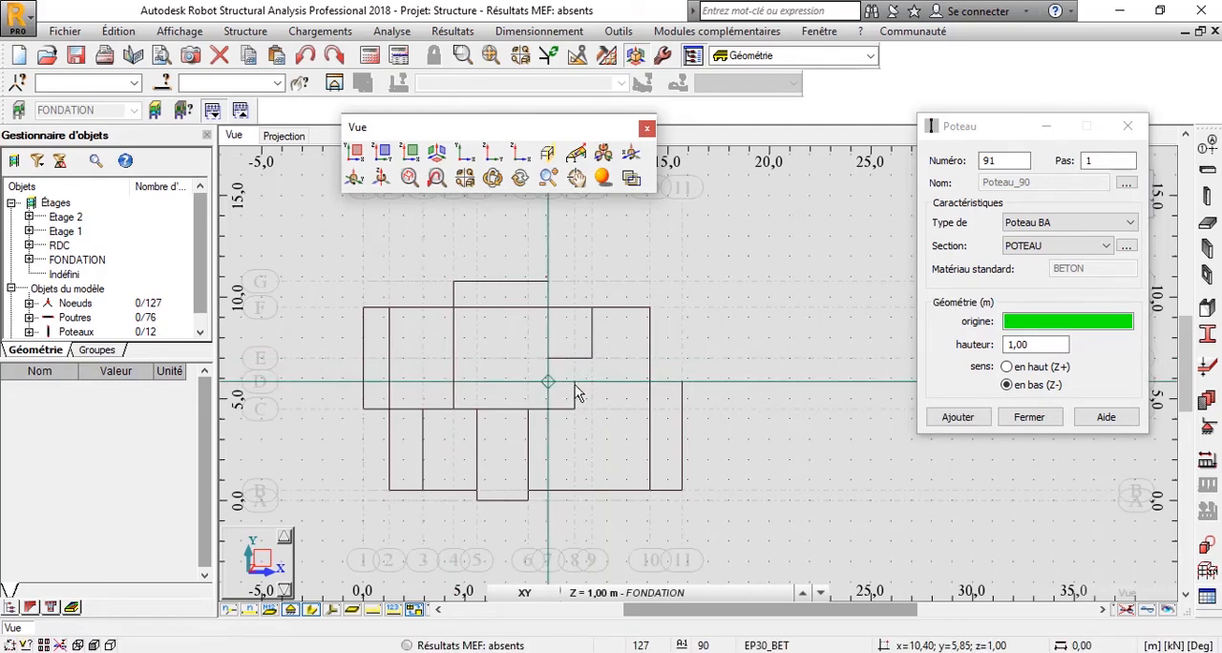
left_click(649, 384)
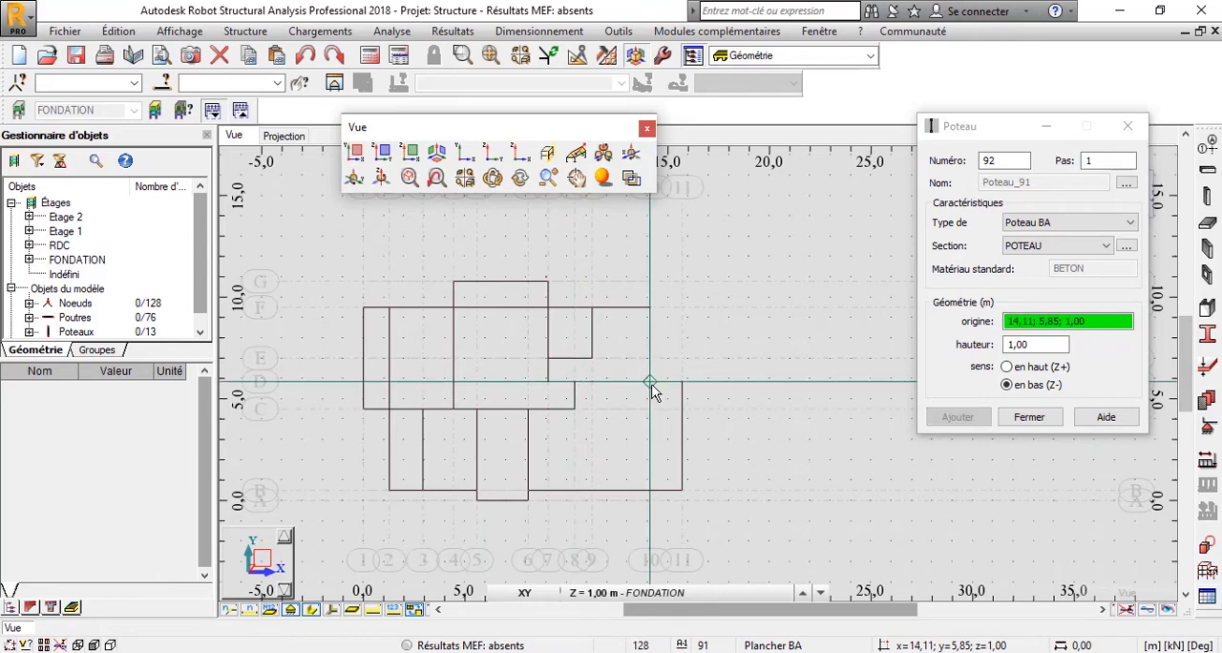
left_click(681, 384)
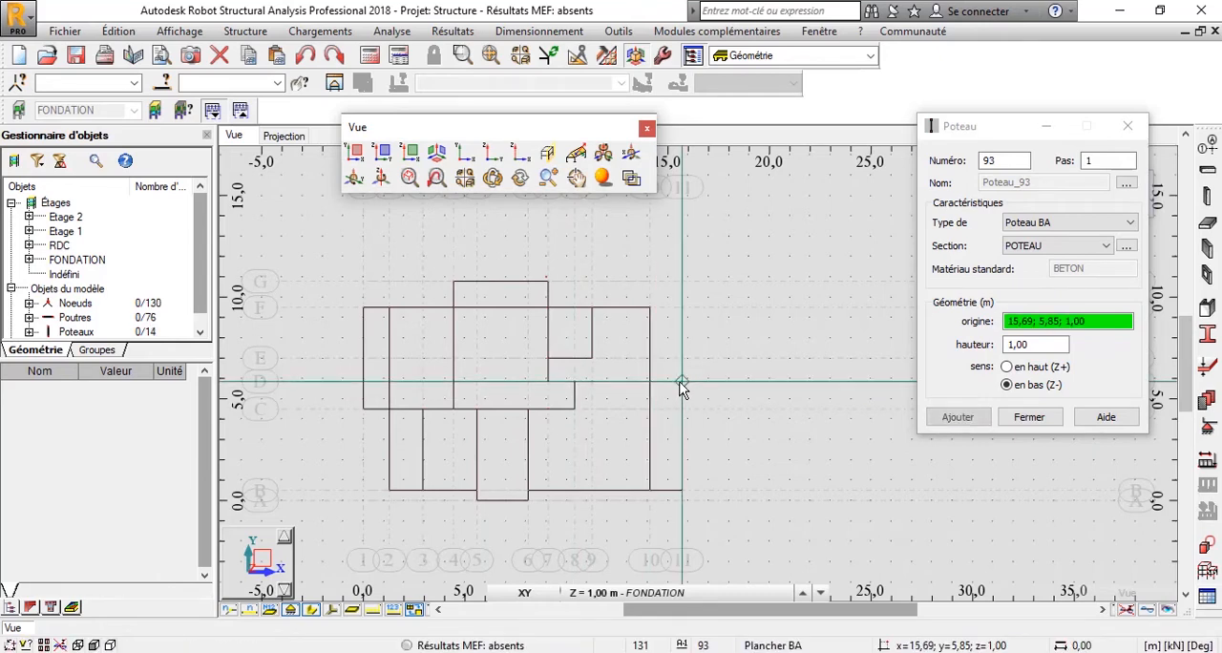
Place POTEAU columns along grid line C at axes 1, 2, 3, 4, 5, 6 and 8.
left_click(570, 399)
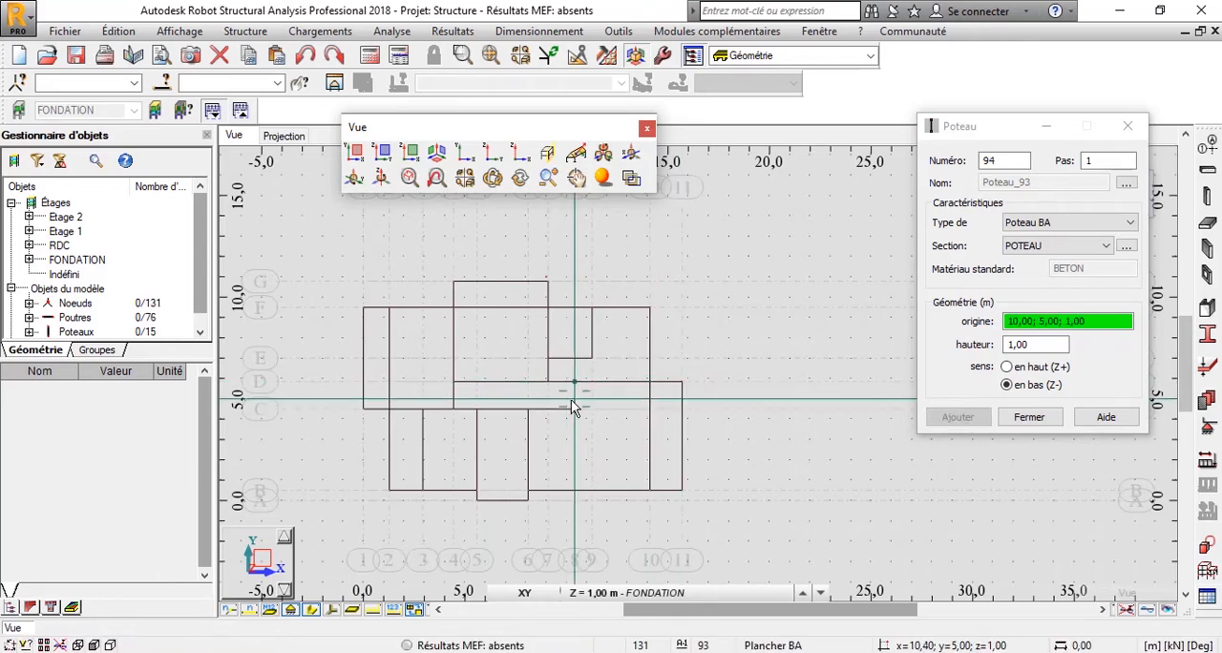
left_click(526, 409)
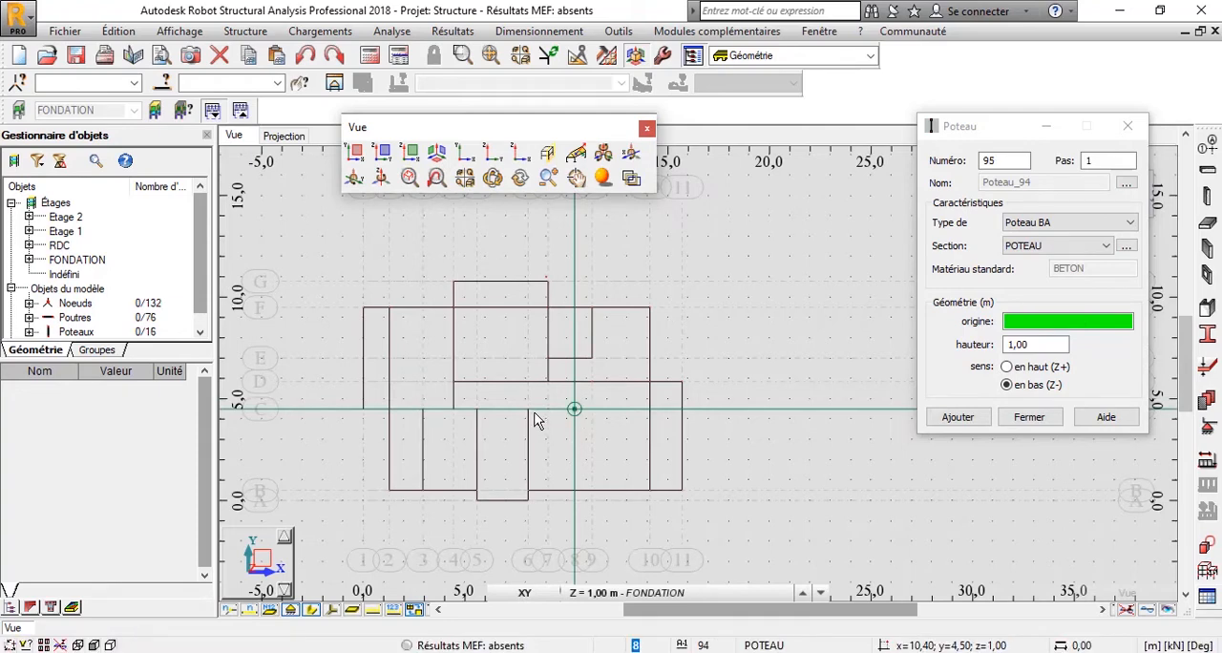
left_click(478, 409)
left_click(457, 407)
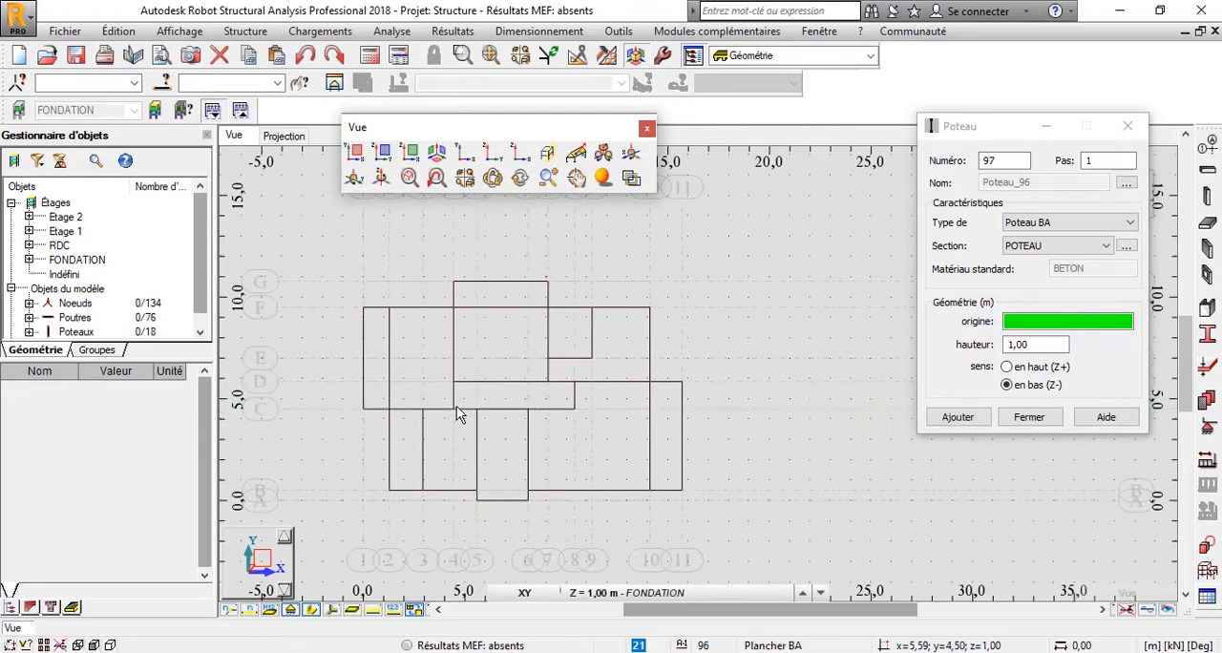
left_click(425, 412)
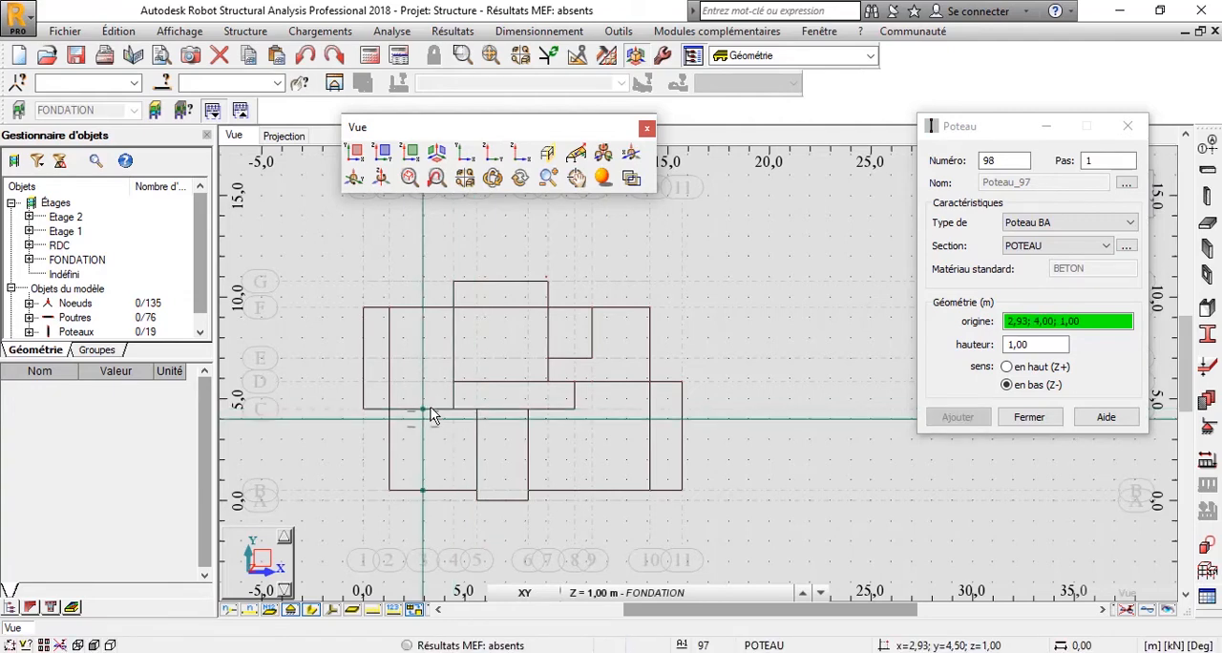
left_click(426, 408)
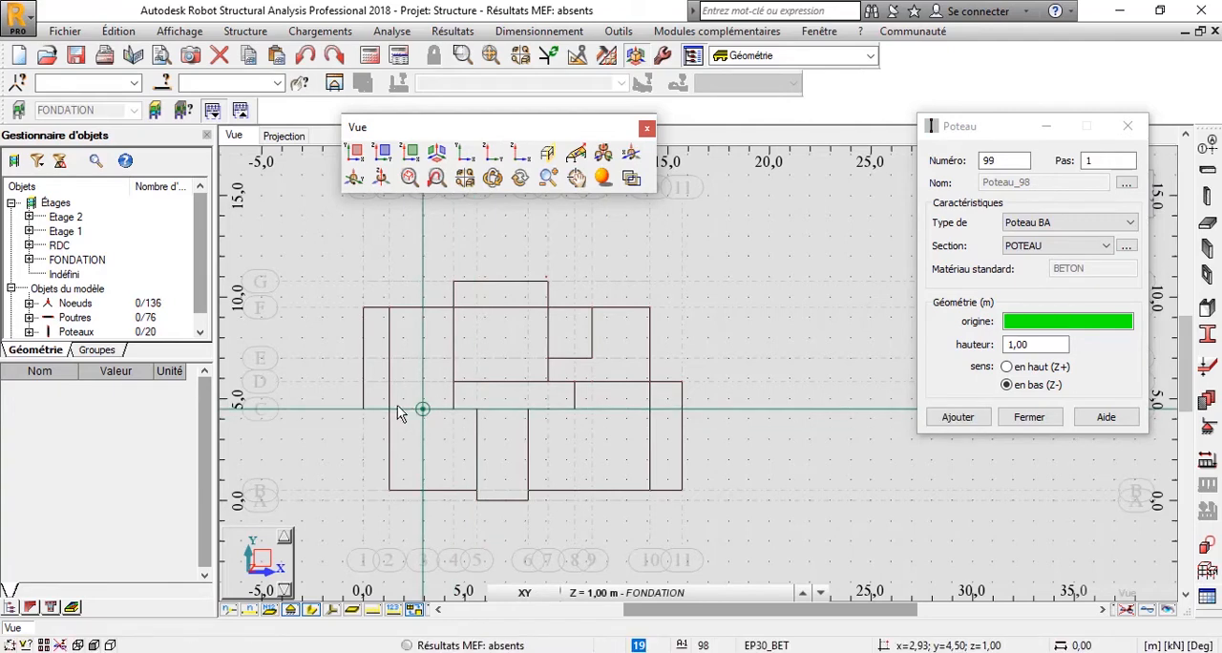
left_click(387, 408)
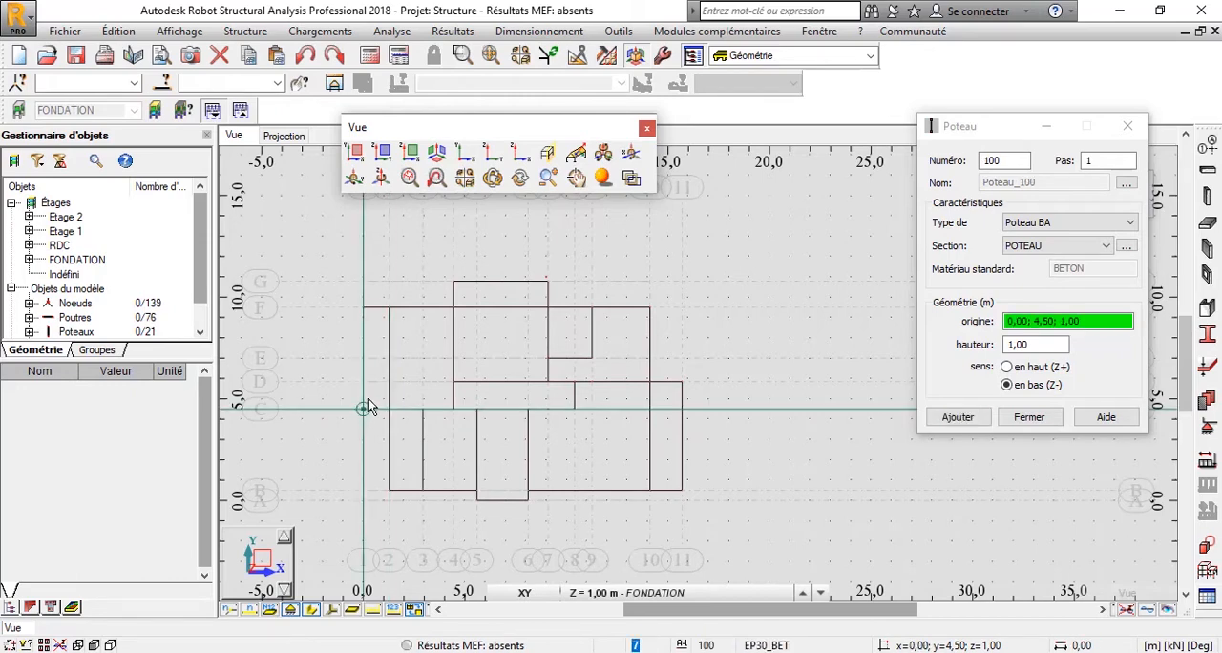
left_click(367, 408)
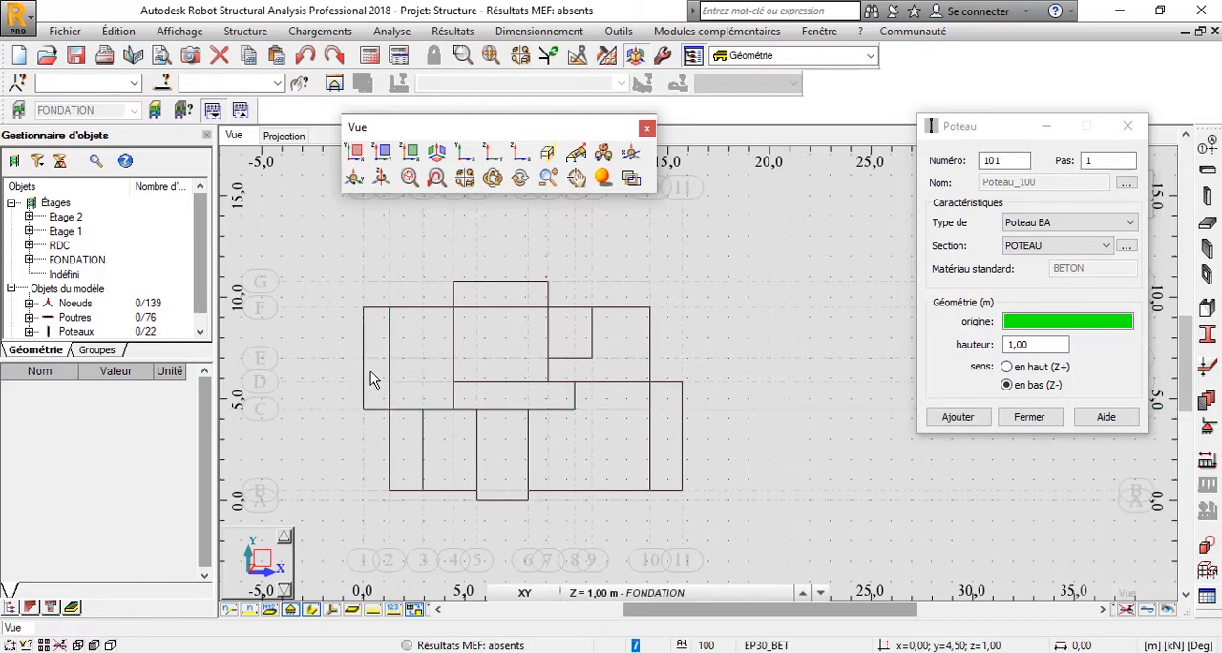
Place POTEAU columns along grid line B at axes 2, 3, 5, 6, 10 and 11.
left_click(389, 491)
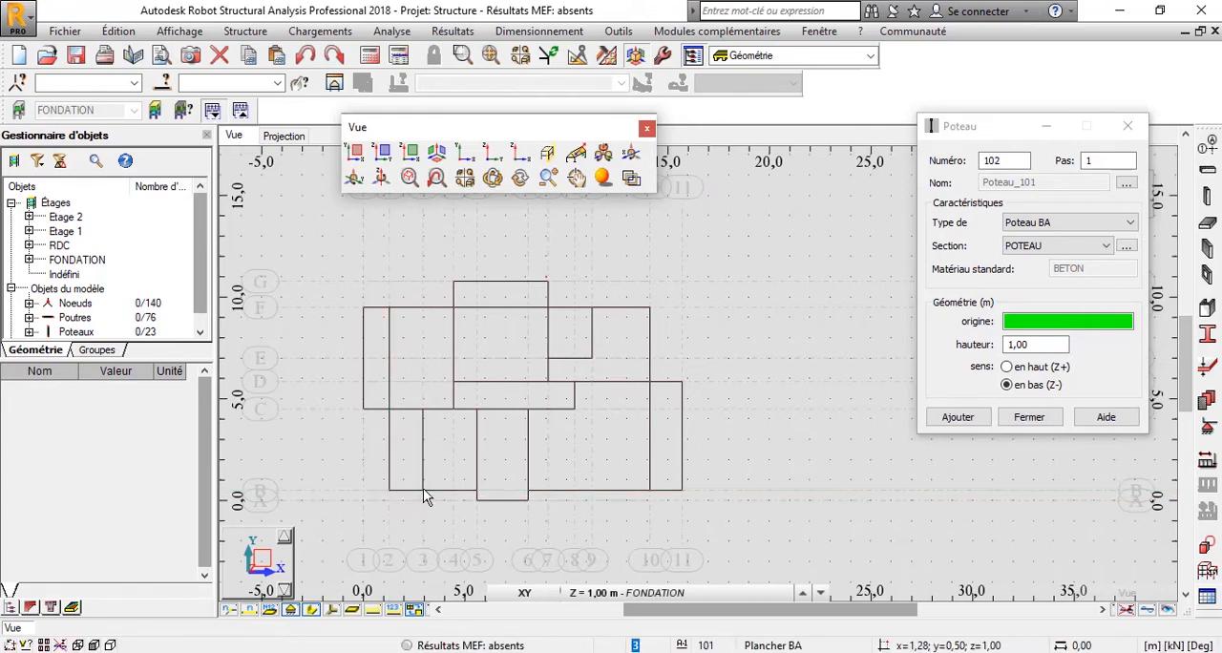
left_click(422, 490)
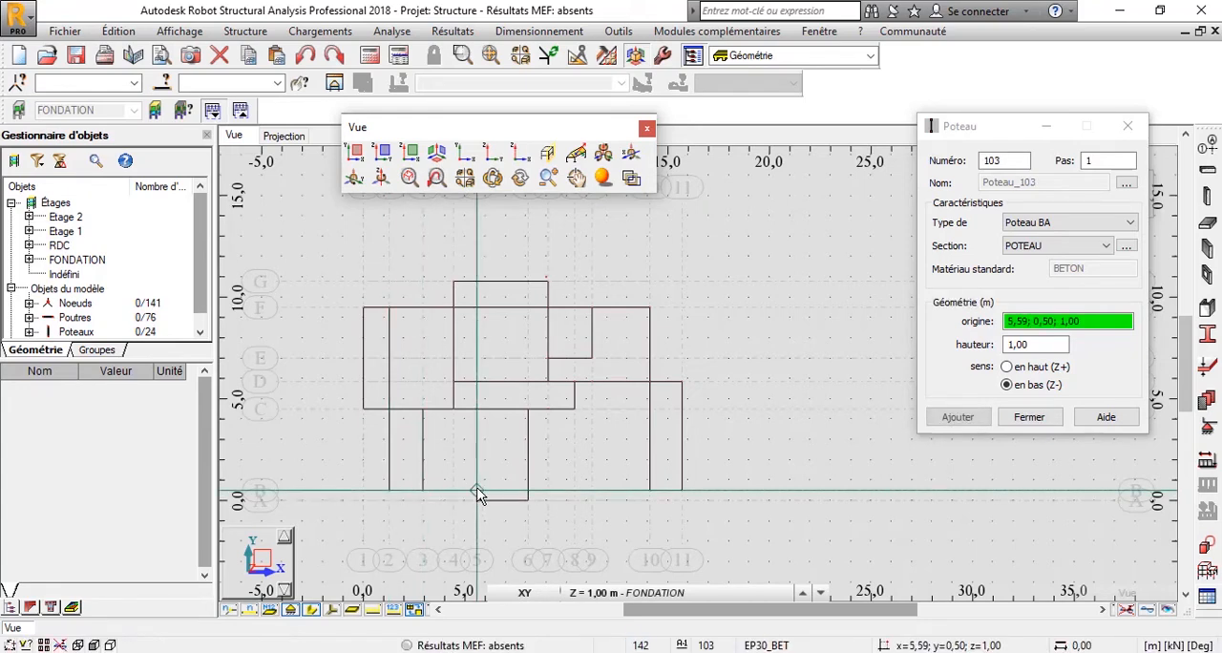
left_click(476, 492)
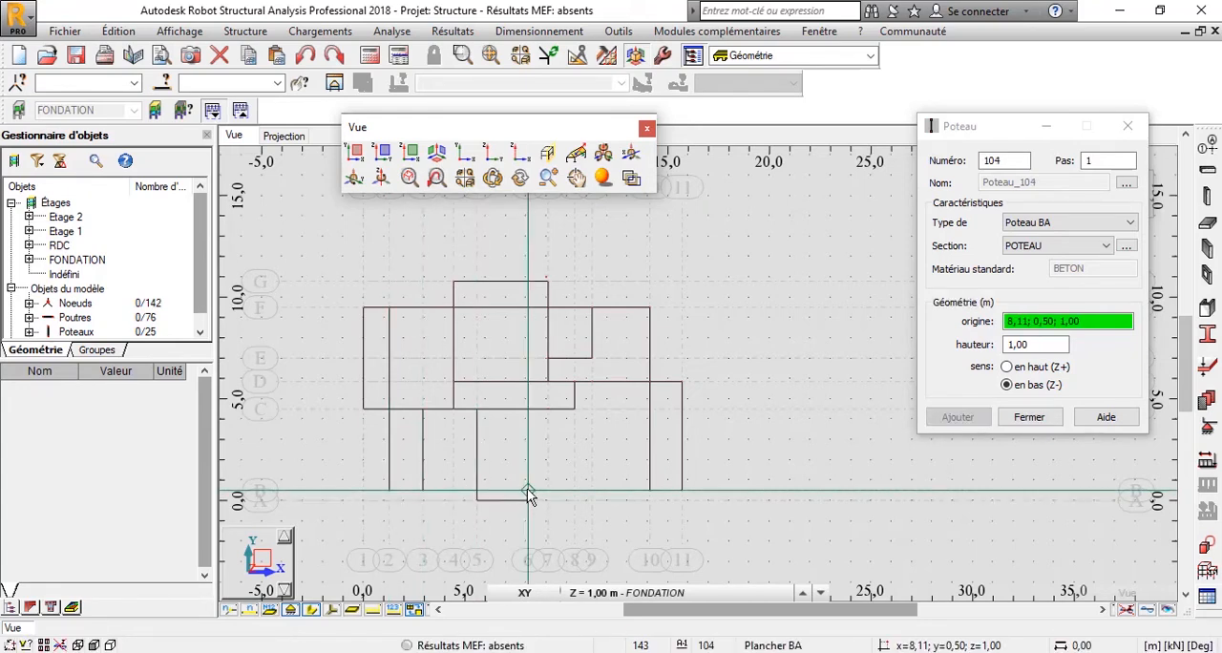
left_click(528, 491)
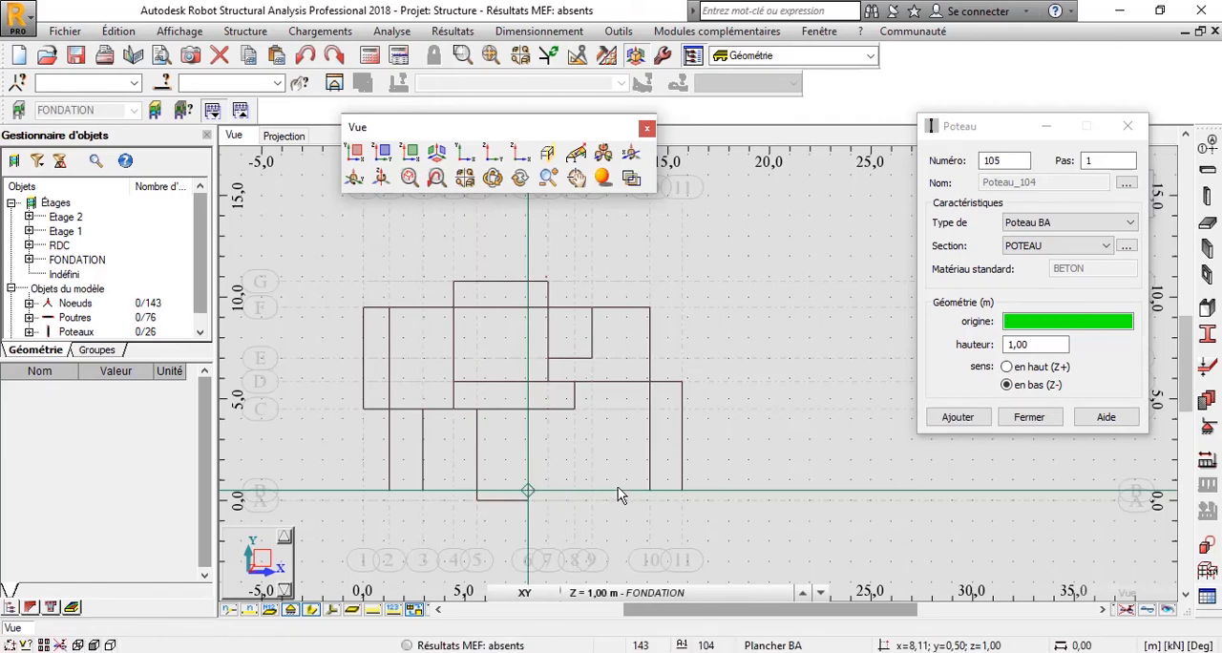
left_click(681, 490)
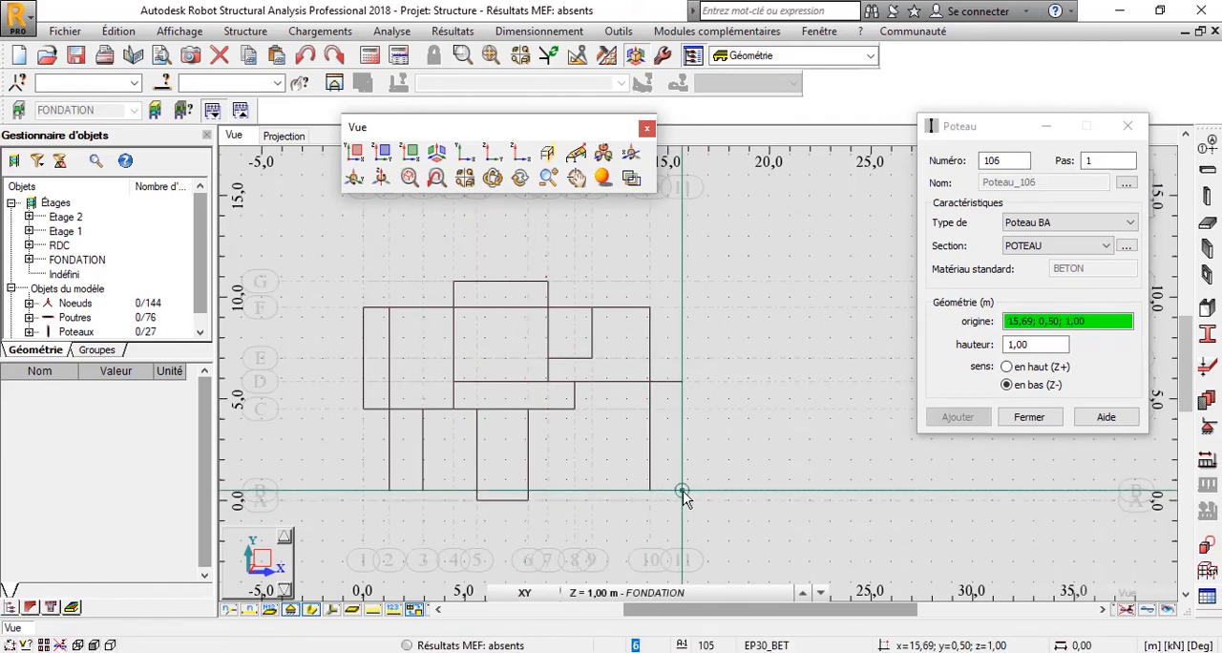
Place POTEAU columns on grid line A at axes 5 and 6, finish placing columns and dismiss the floating view tools.
left_click(530, 501)
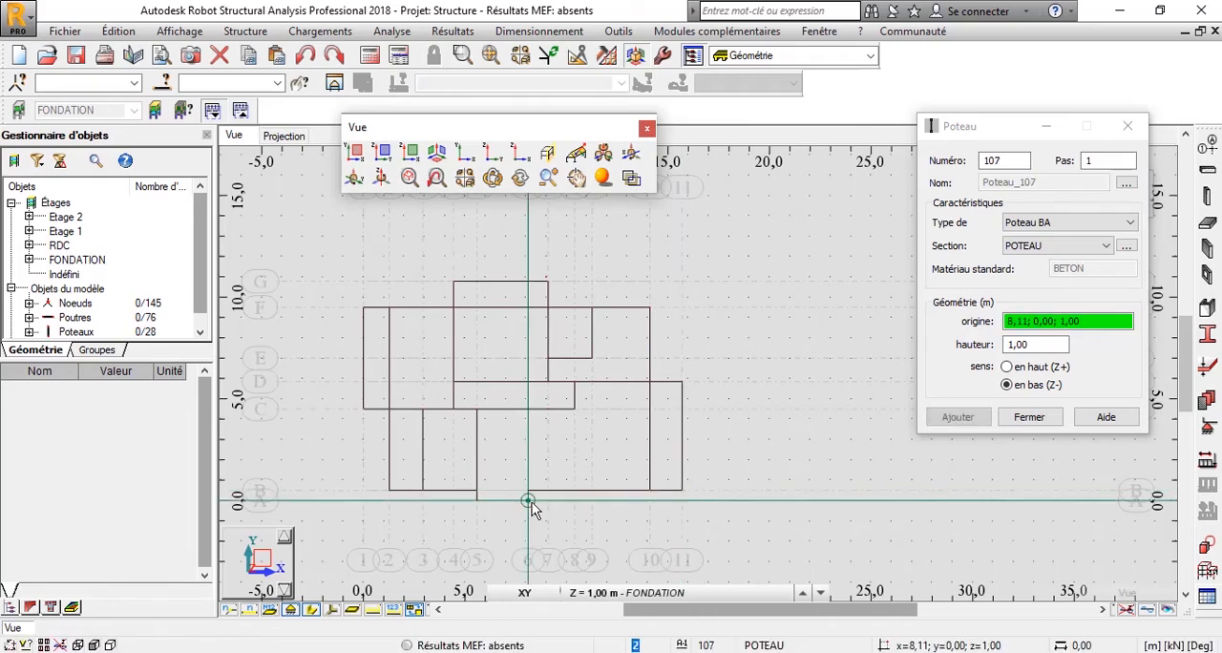
left_click(476, 501)
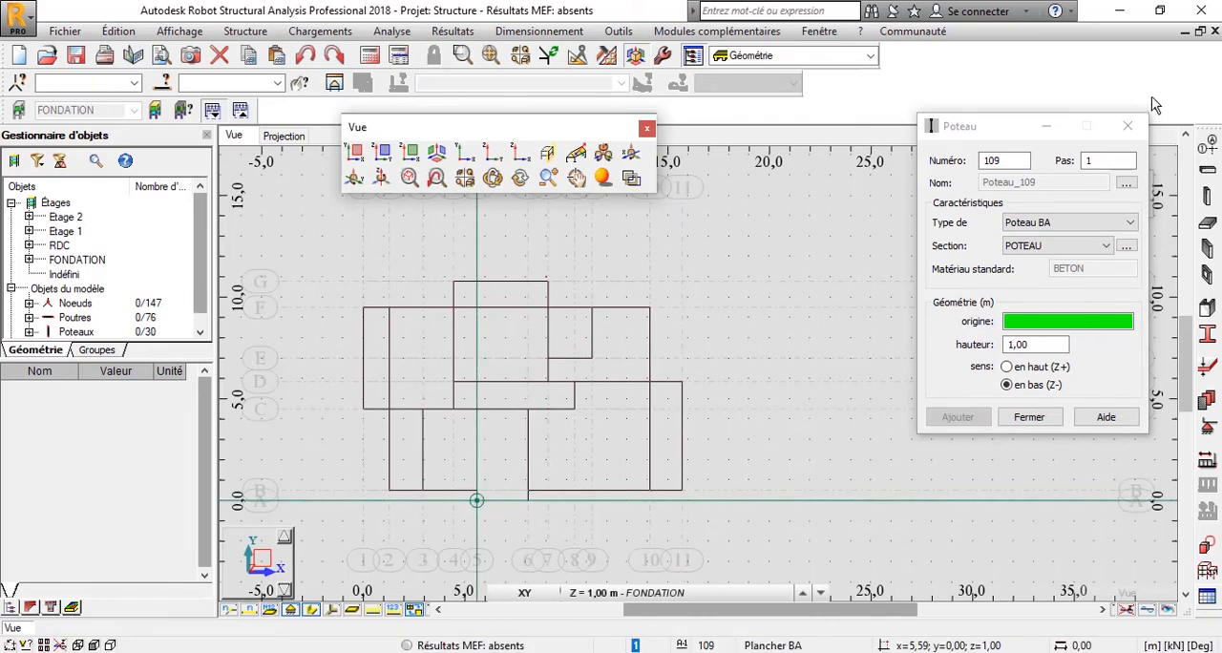
left_click(1129, 126)
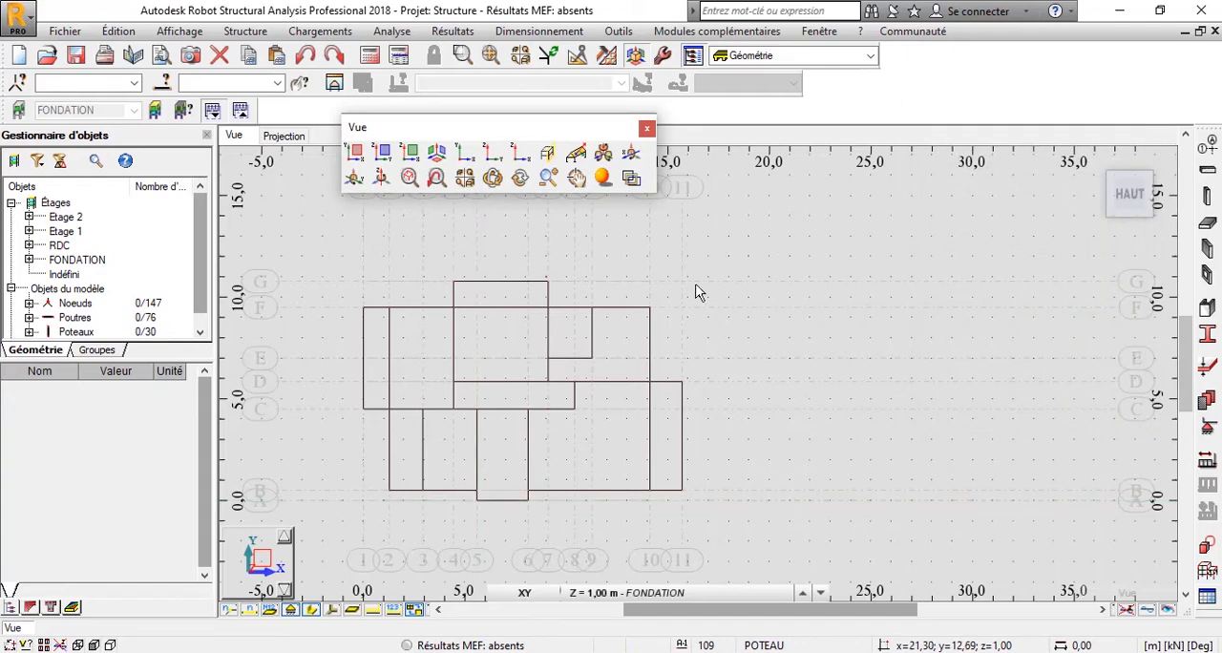
left_click(648, 129)
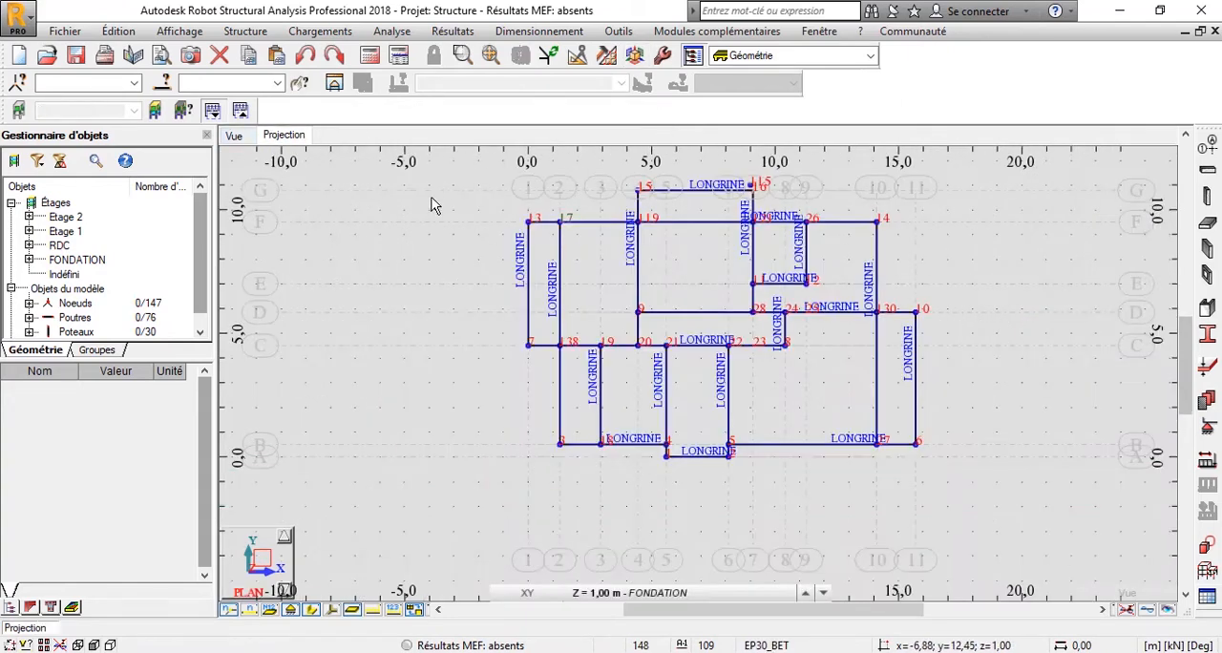
Examine the placed columns at the beam intersections in the projection plan of the FONDATION level.
middle_click_drag(731, 308, 642, 377)
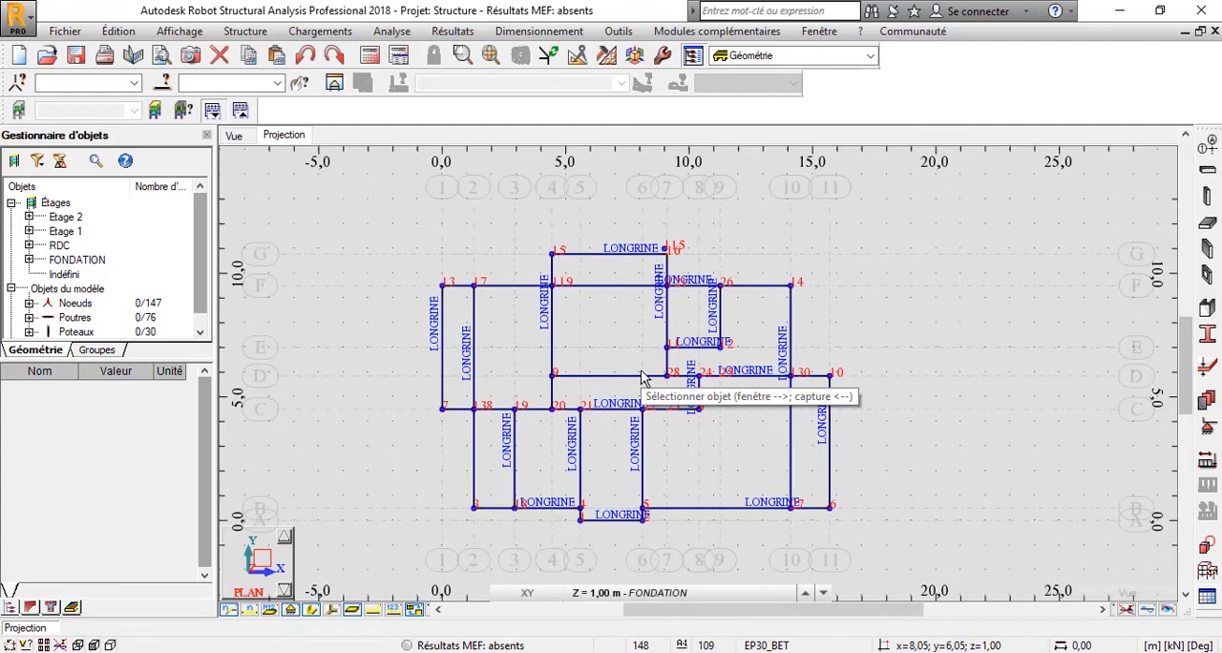
scroll(498, 317, "up", 3)
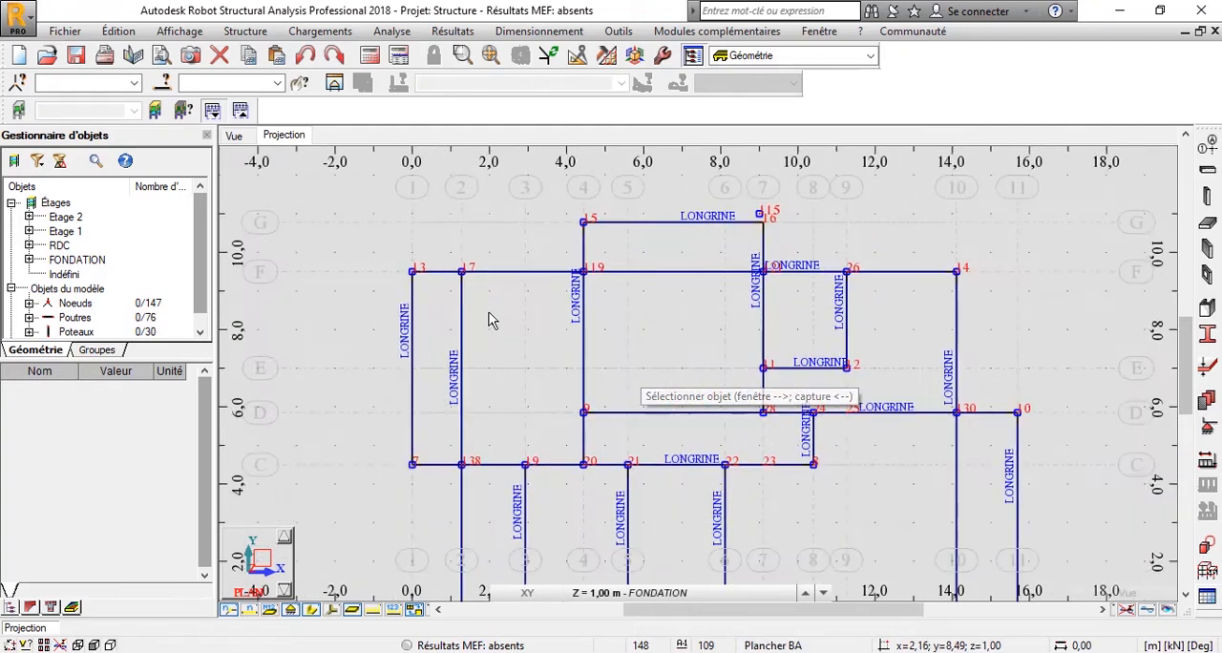
scroll(440, 275, "up", 1)
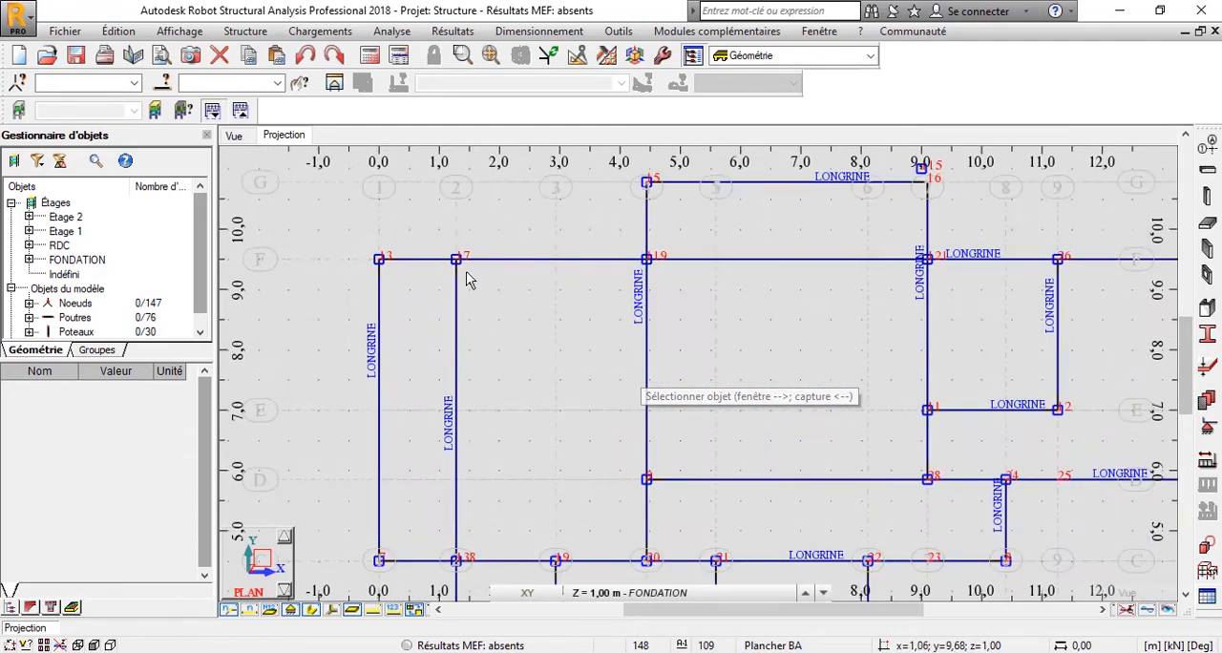
scroll(461, 264, "up", 1)
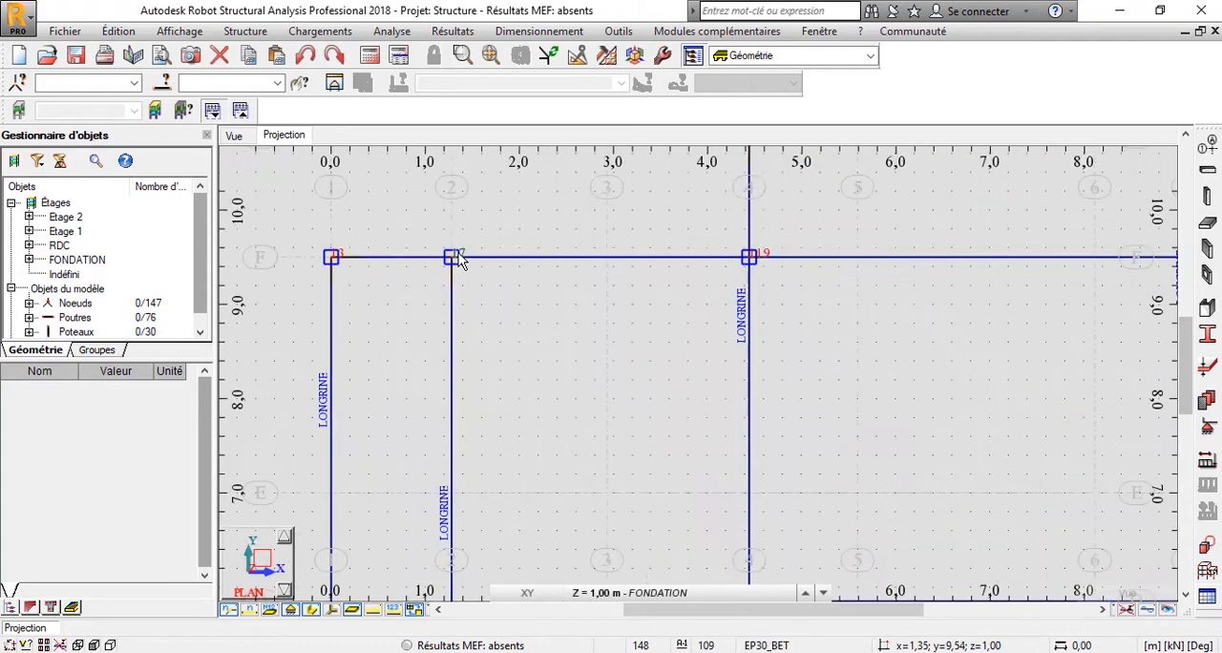
scroll(458, 262, "down", 1)
scroll(399, 356, "down", 1)
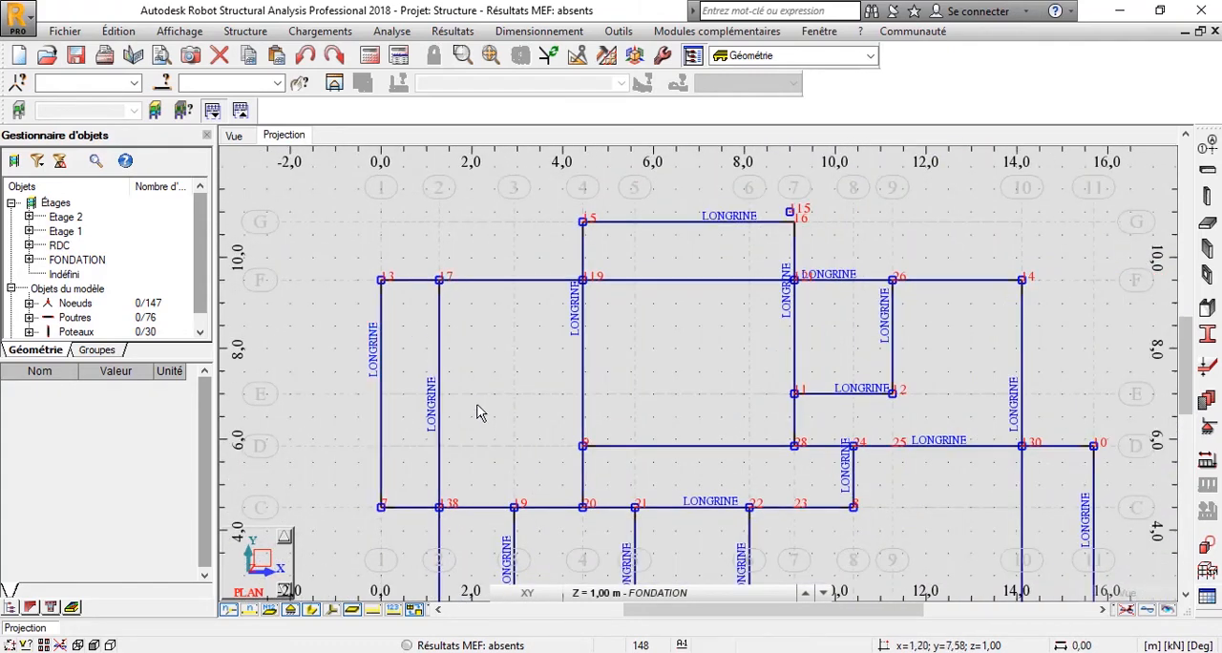
scroll(707, 341, "down", 1)
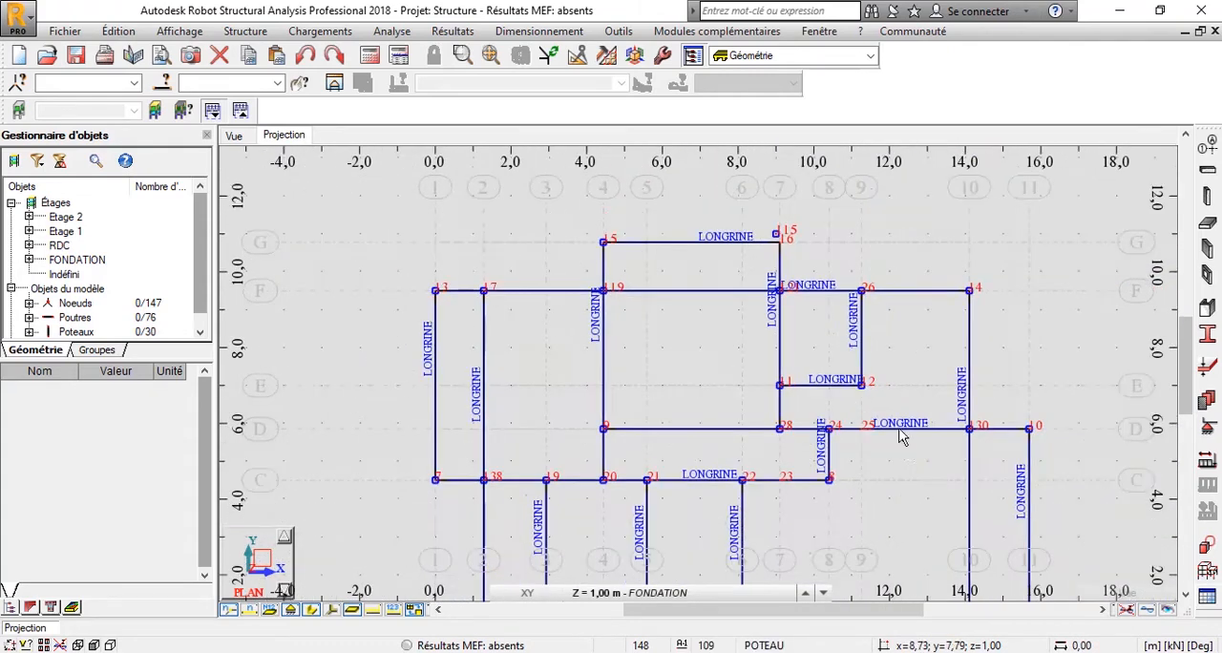
middle_click_drag(898, 438, 809, 348)
middle_click_drag(637, 473, 670, 387)
scroll(545, 416, "up", 1)
Hide the node numbers in the projection plan of the FONDATION level.
left_click(229, 611)
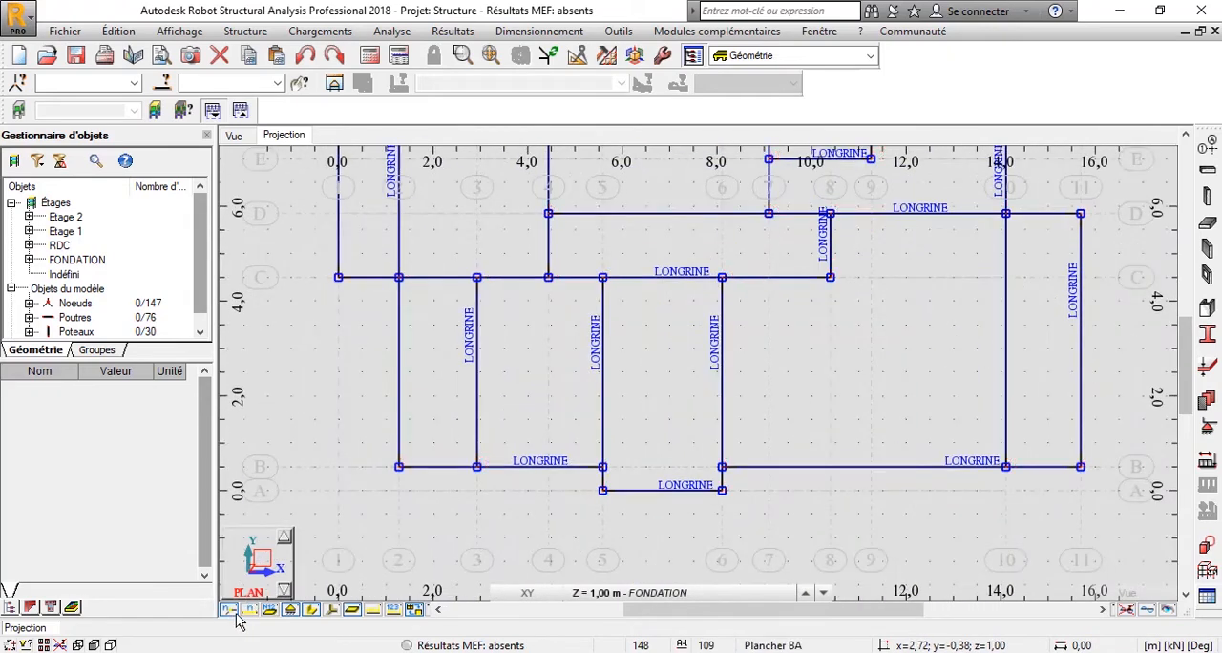
left_click(229, 611)
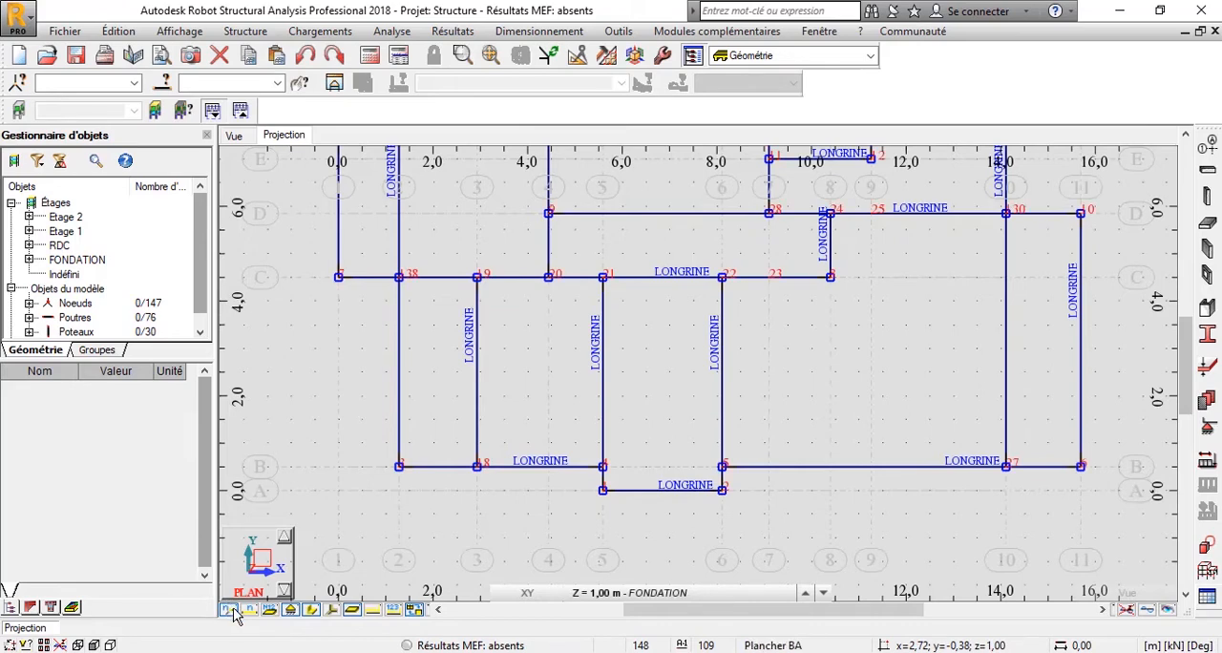
left_click(251, 614)
left_click(249, 612)
left_click(230, 611)
scroll(783, 370, "down", 2)
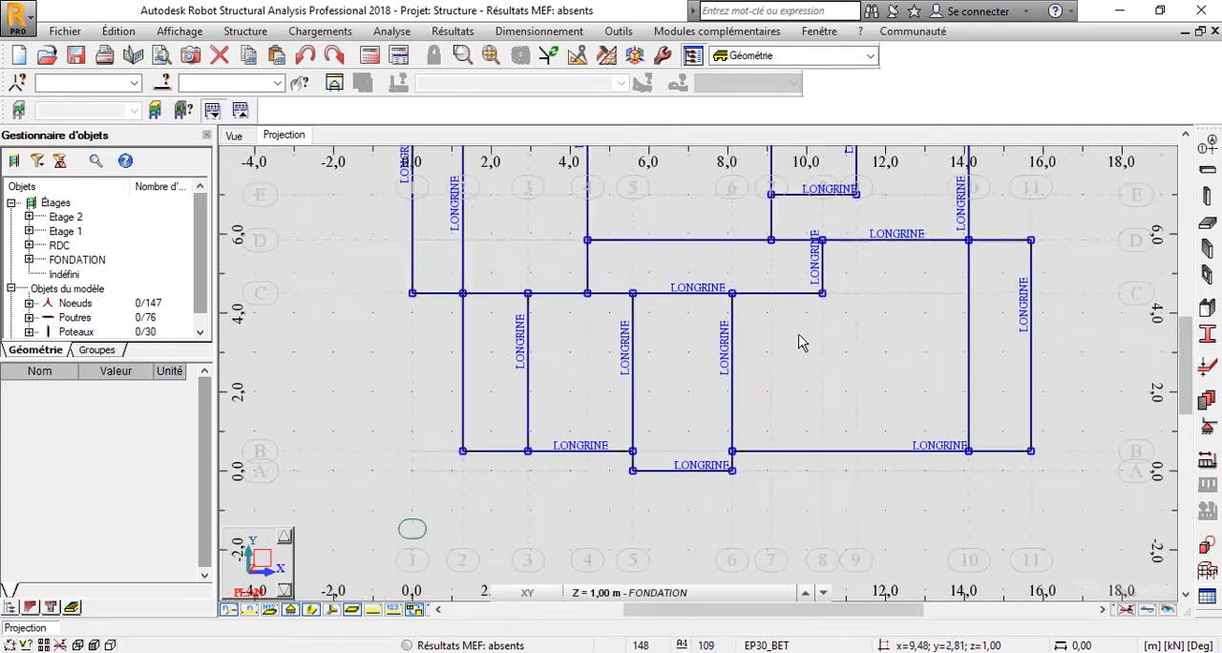
scroll(780, 327, "down", 3)
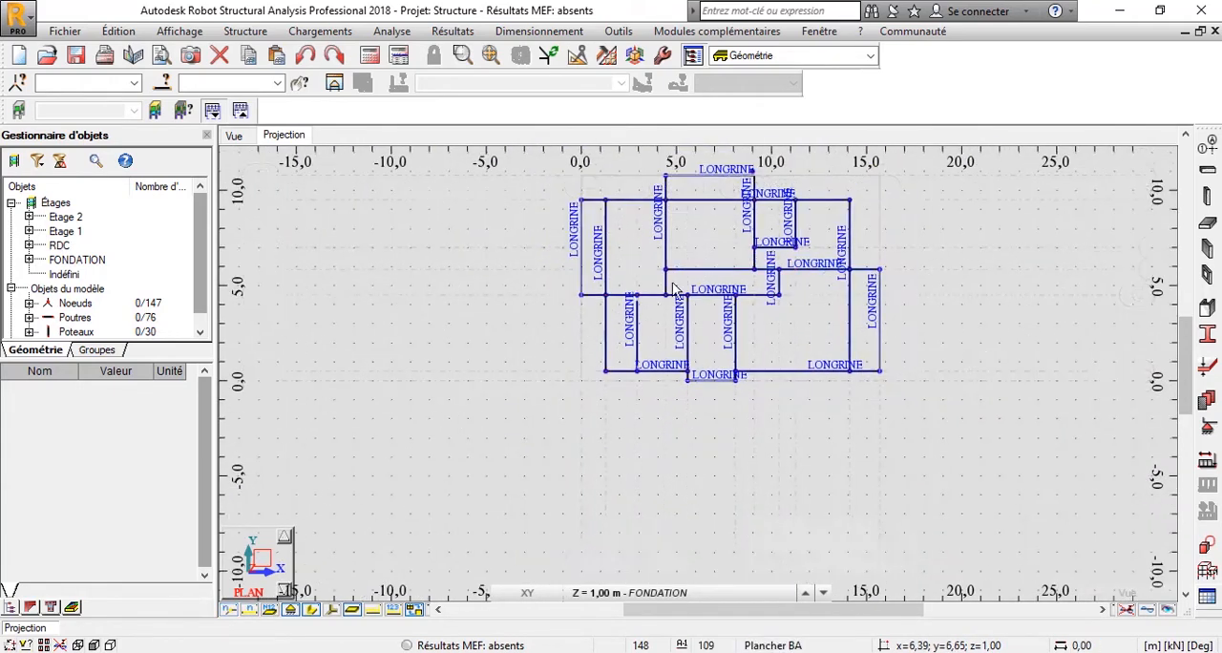
scroll(697, 339, "up", 1)
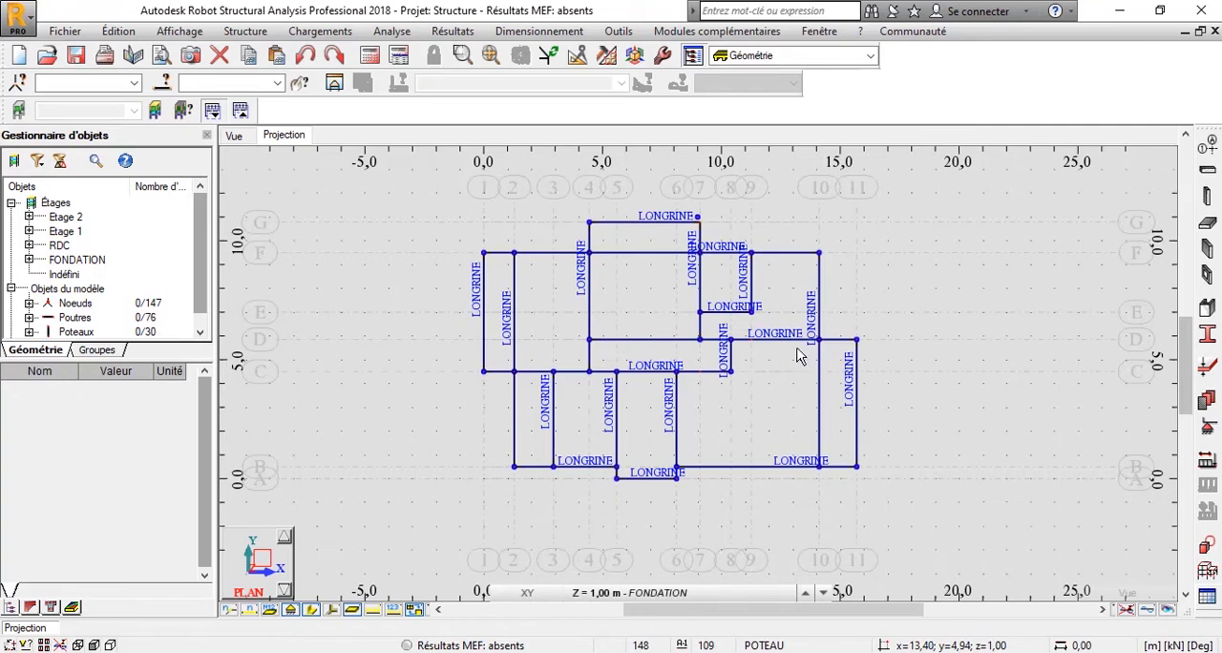
scroll(797, 302, "up", 2)
scroll(839, 237, "up", 1)
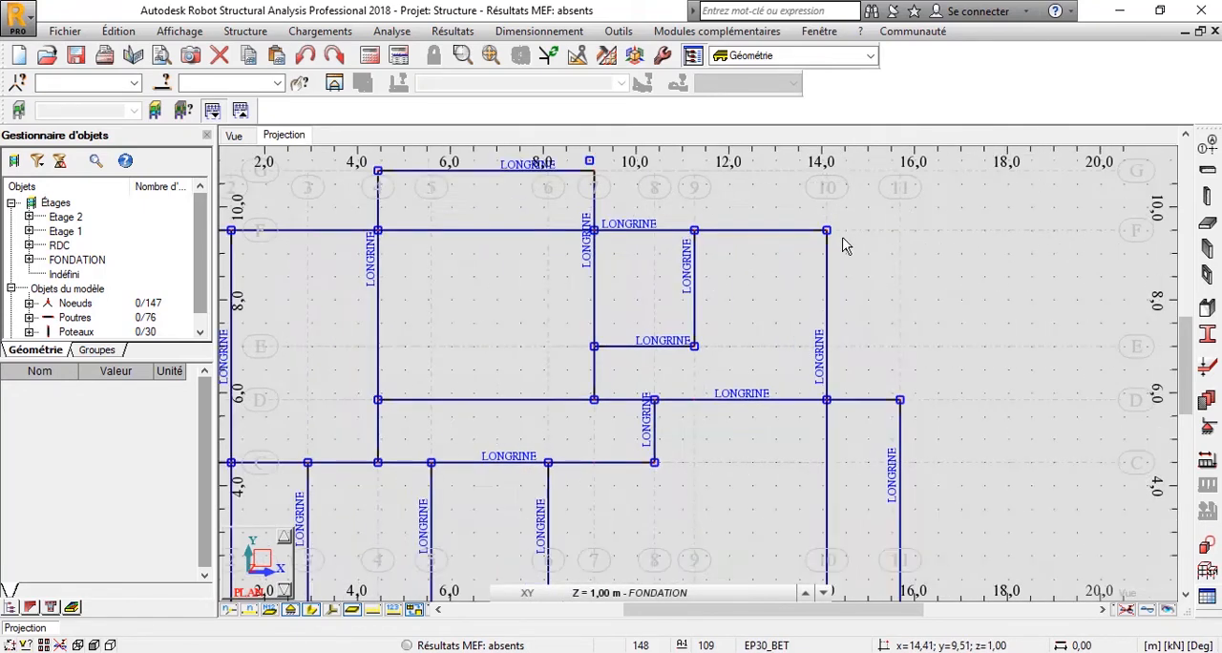
Delete the misplaced column just above the intersection of grid line G and axis 7 in the FONDATION projection plan.
scroll(819, 320, "down", 1)
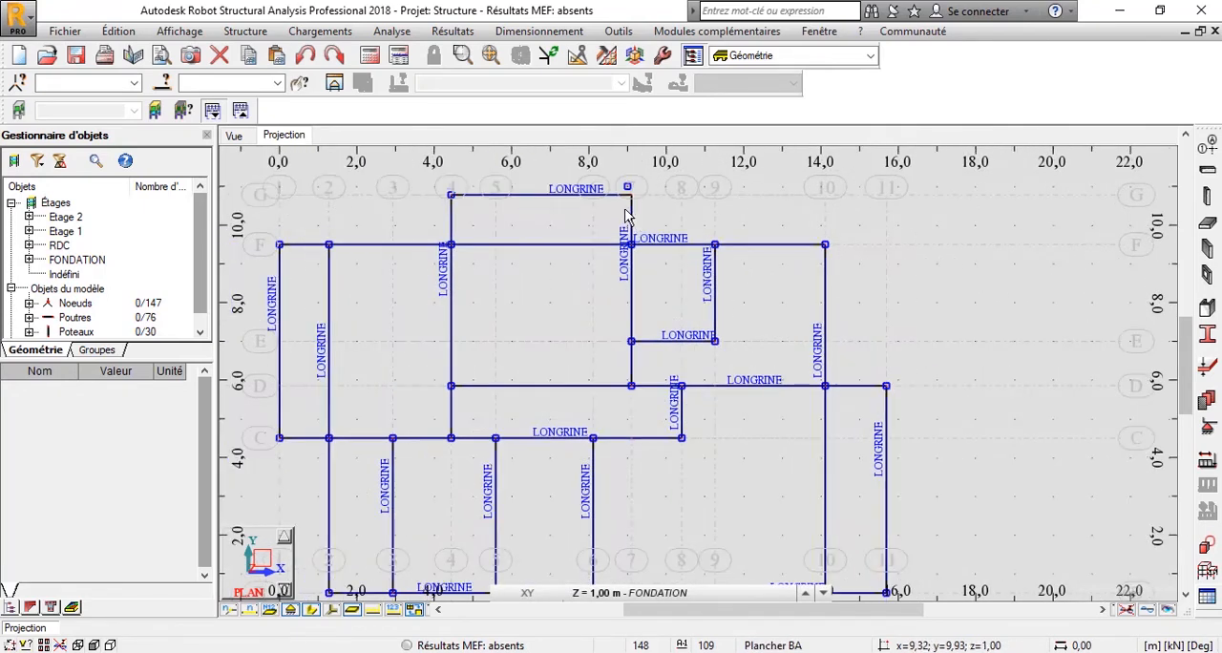
scroll(619, 224, "up", 2)
scroll(619, 221, "up", 3)
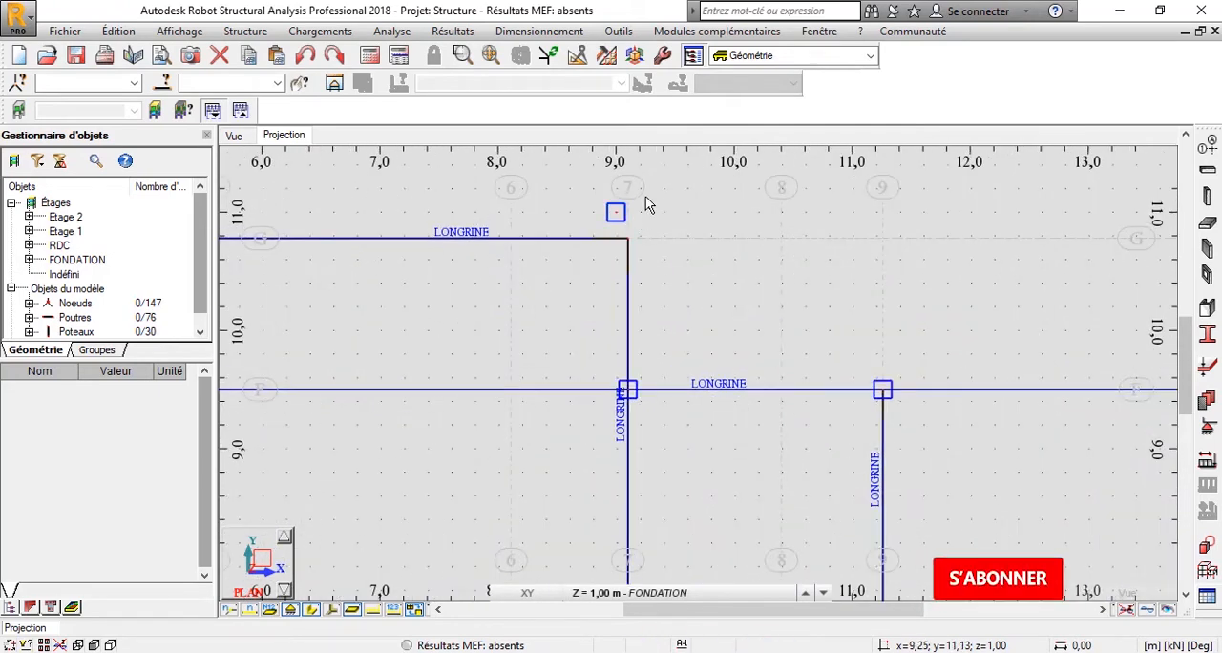
left_click(612, 219)
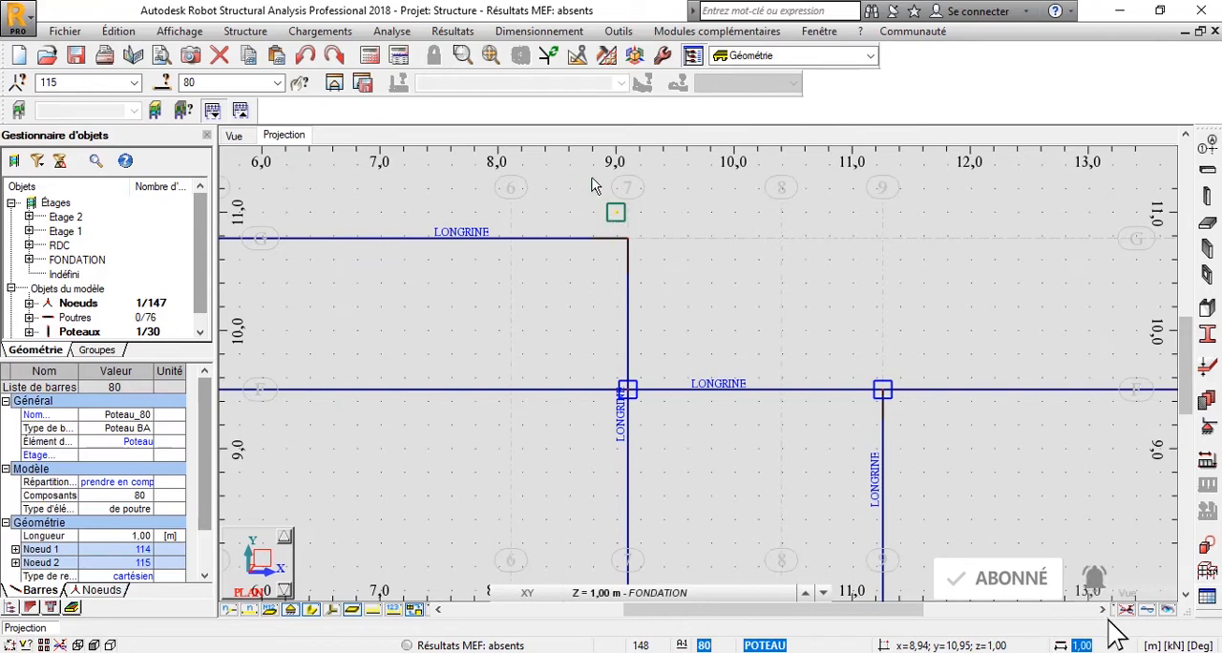
key("Delete")
scroll(616, 282, "down", 2)
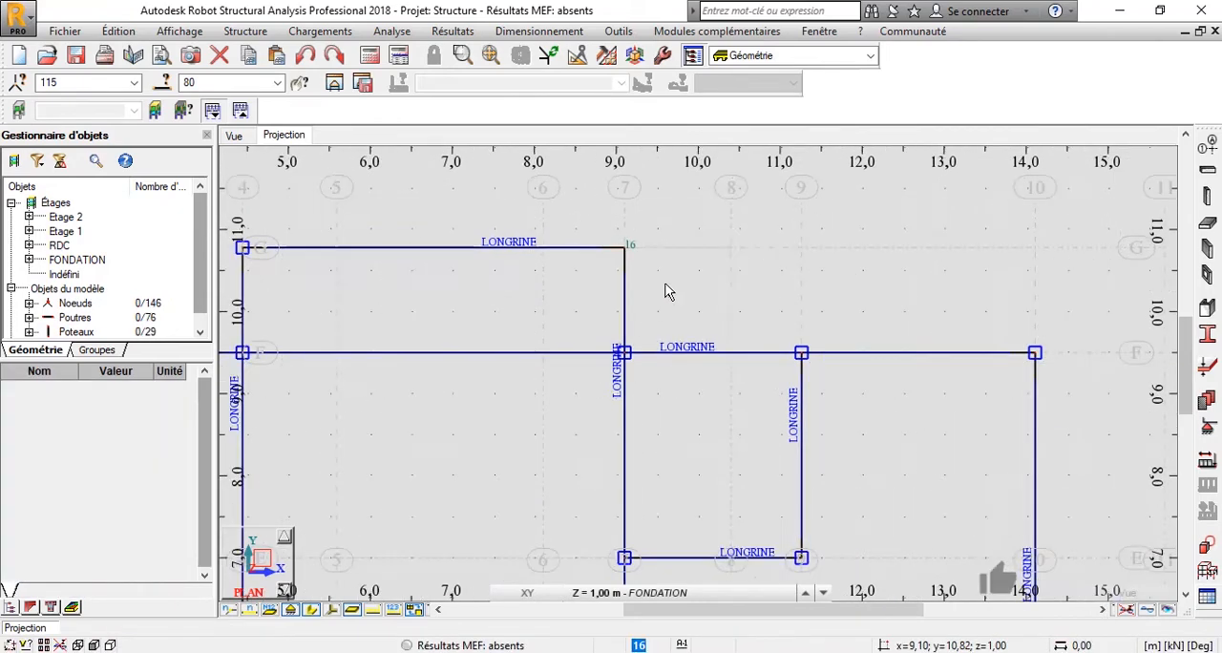
Place a 1.00 m high Poteau BA column with section POTEAU, extending downwards, at the intersection of grid line G and axis 7.
scroll(649, 306, "down", 4)
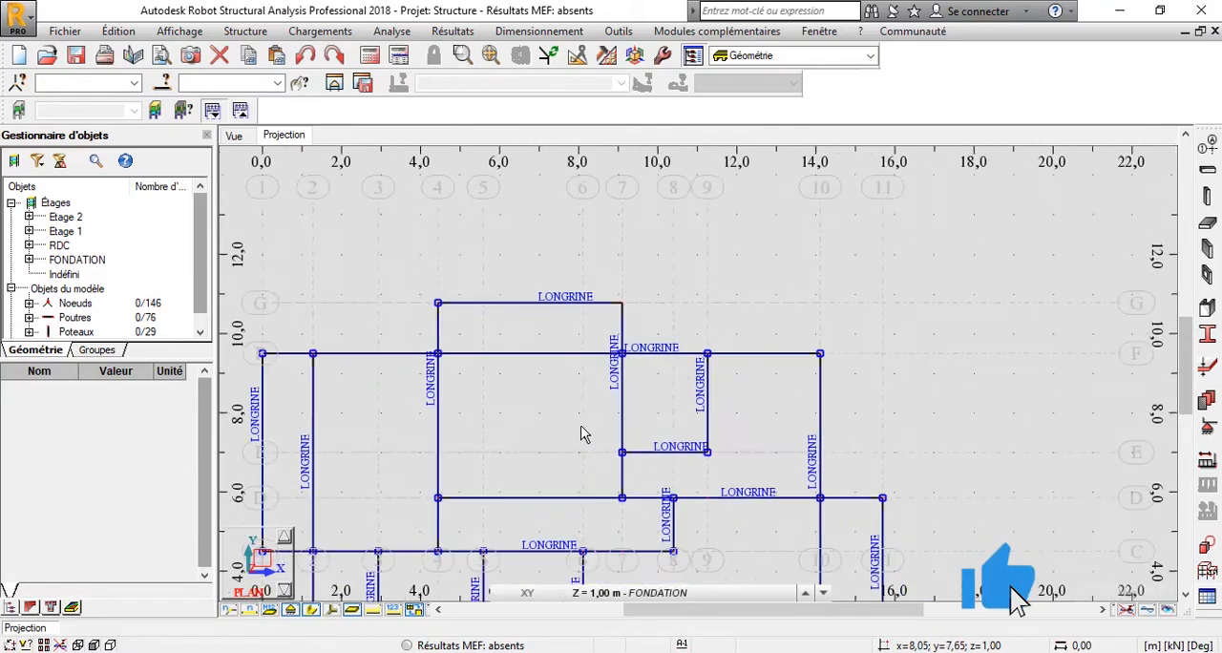
middle_click_drag(577, 422, 575, 286)
scroll(580, 363, "down", 2)
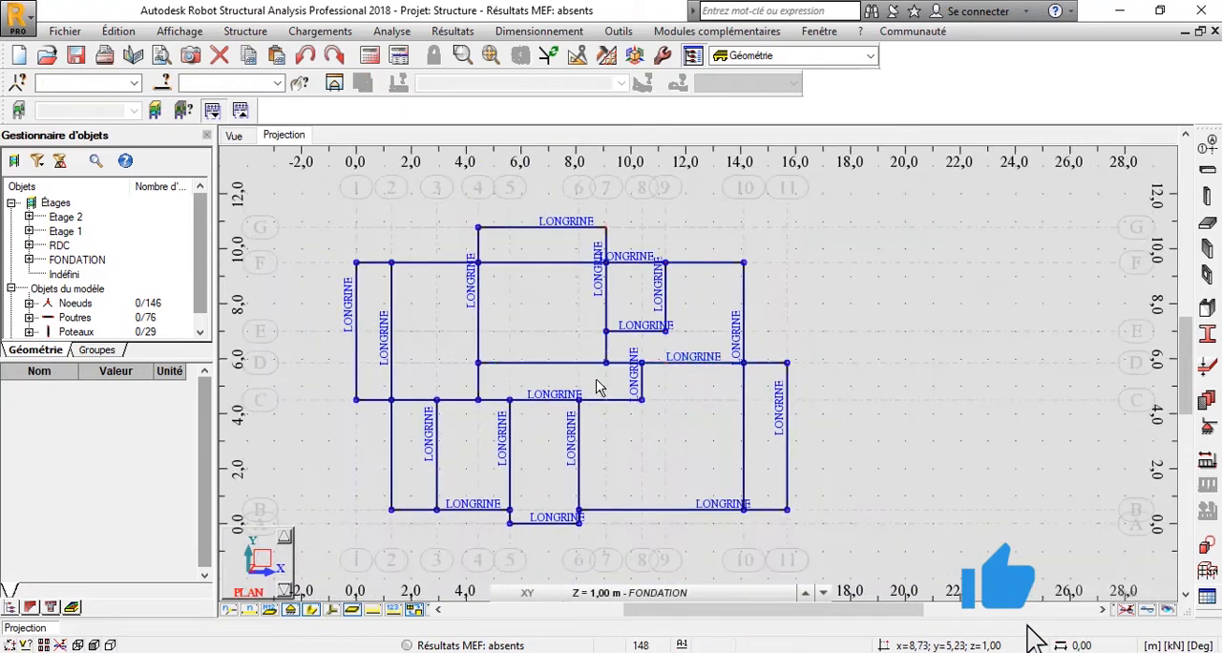
scroll(596, 381, "up", 2)
middle_click_drag(597, 291, 601, 457)
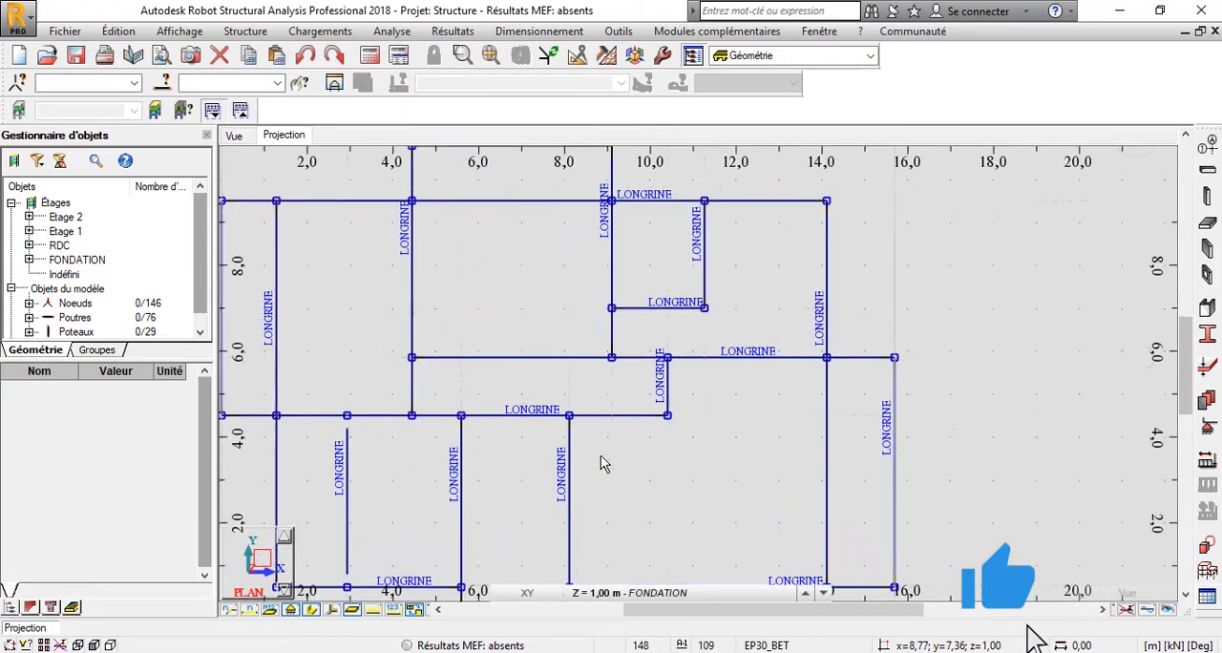
scroll(596, 329, "up", 1)
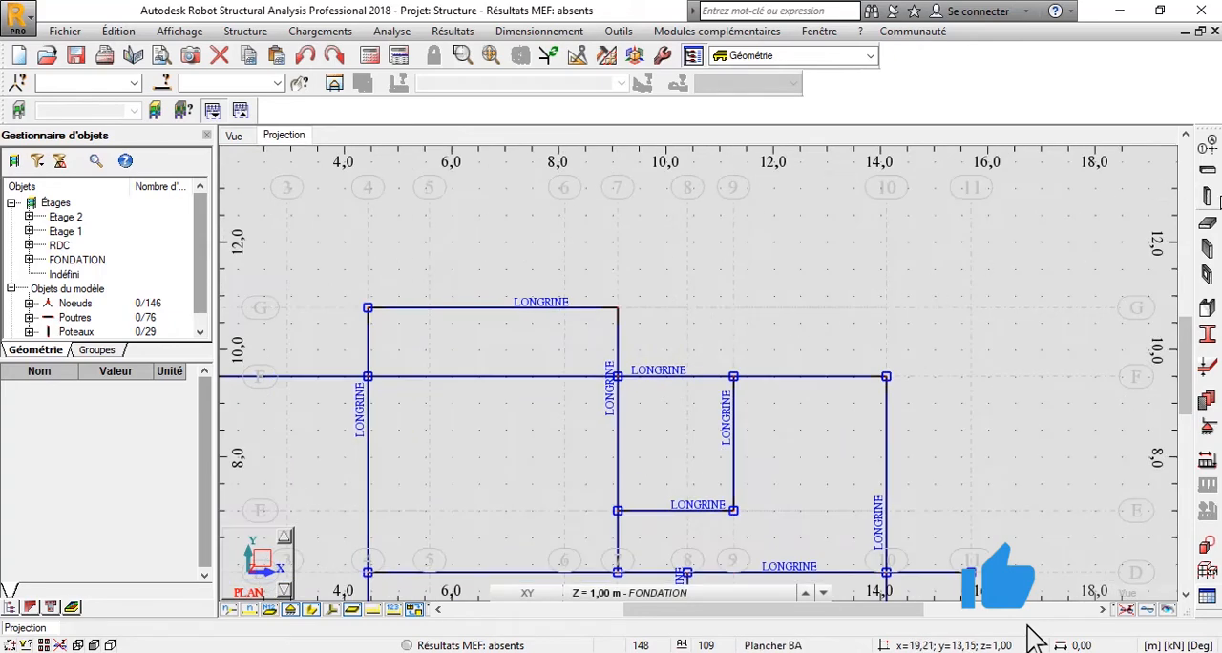
left_click(1210, 198)
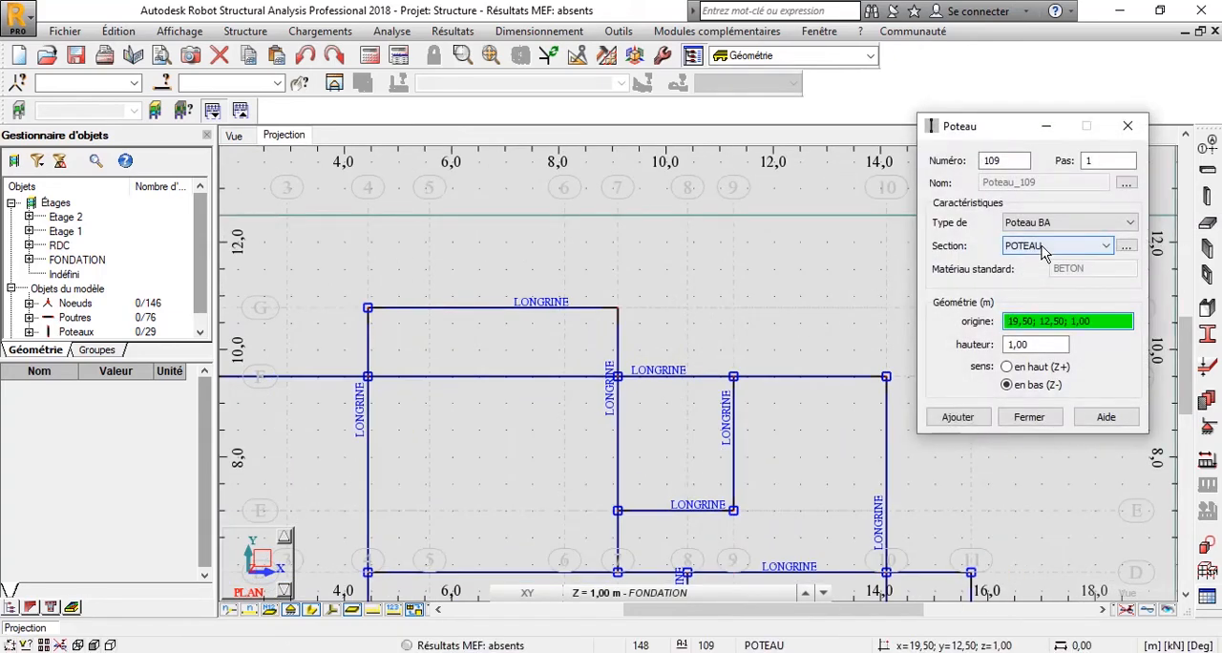
left_click(618, 313)
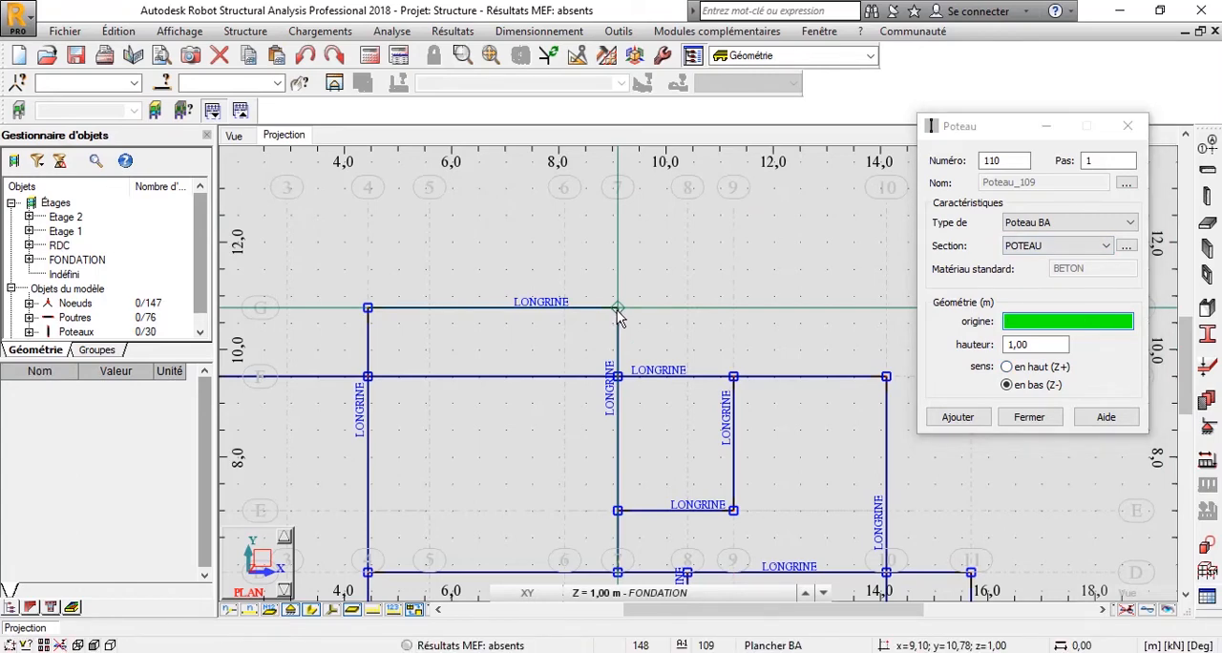
left_click(1126, 126)
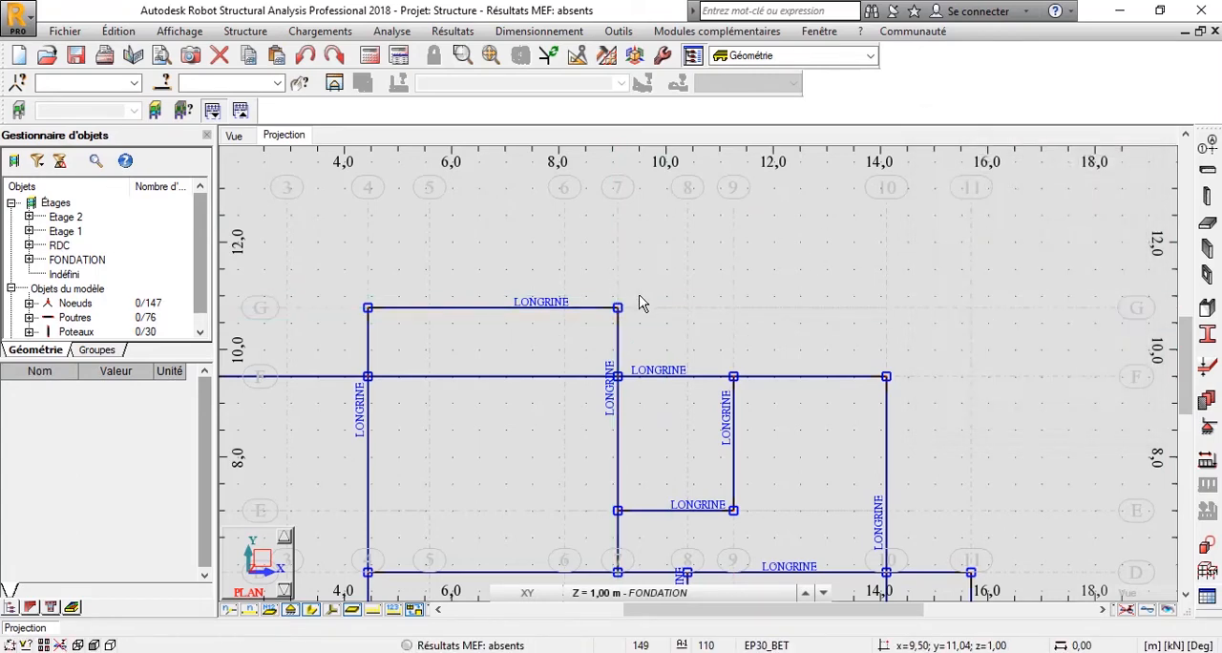
Switch from the projection plan to a 3D view of the whole structure and check the foundation columns.
scroll(623, 315, "down", 2)
scroll(572, 307, "down", 2)
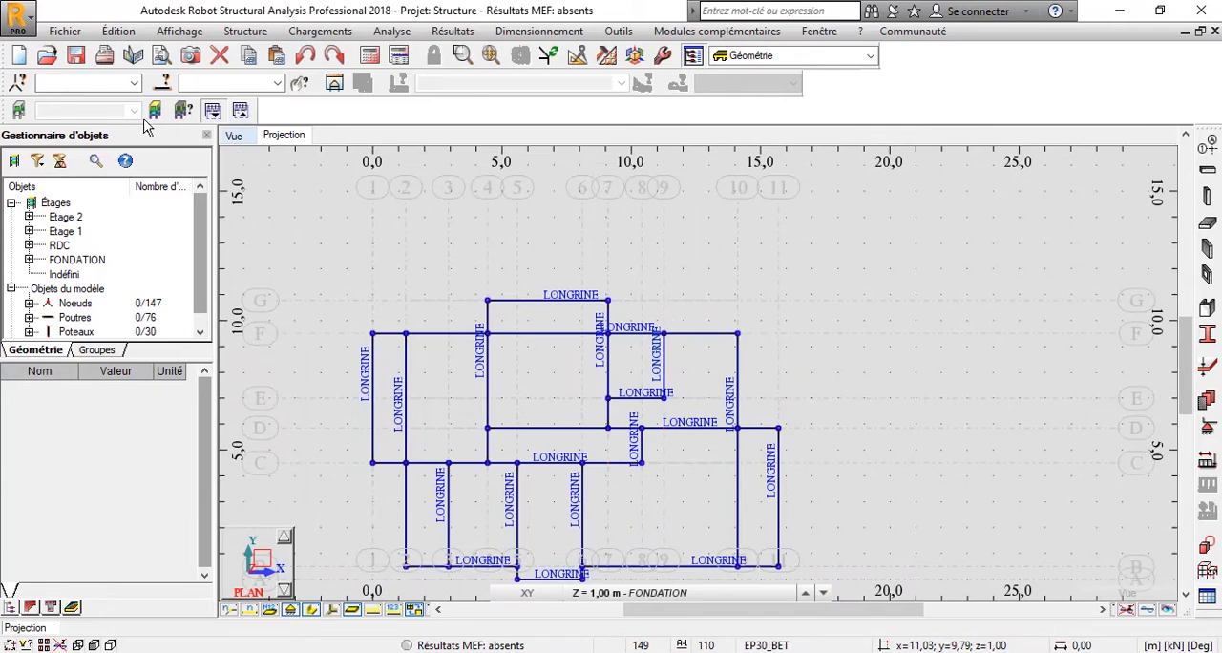
left_click(235, 136)
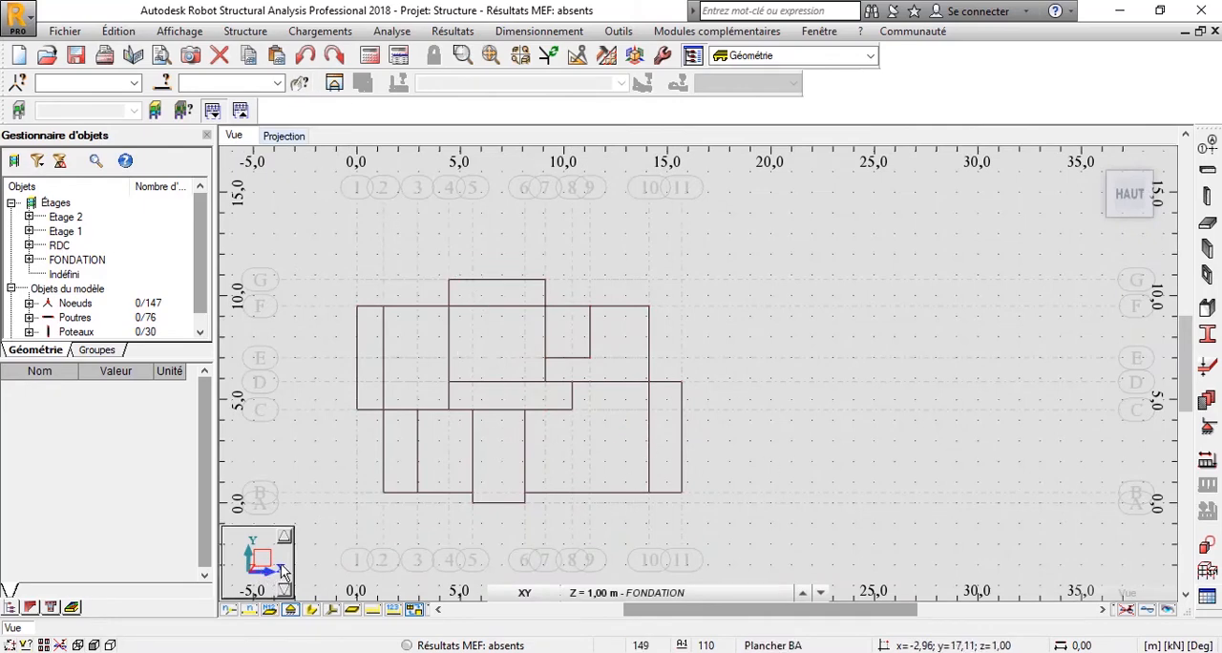
left_click(1093, 159)
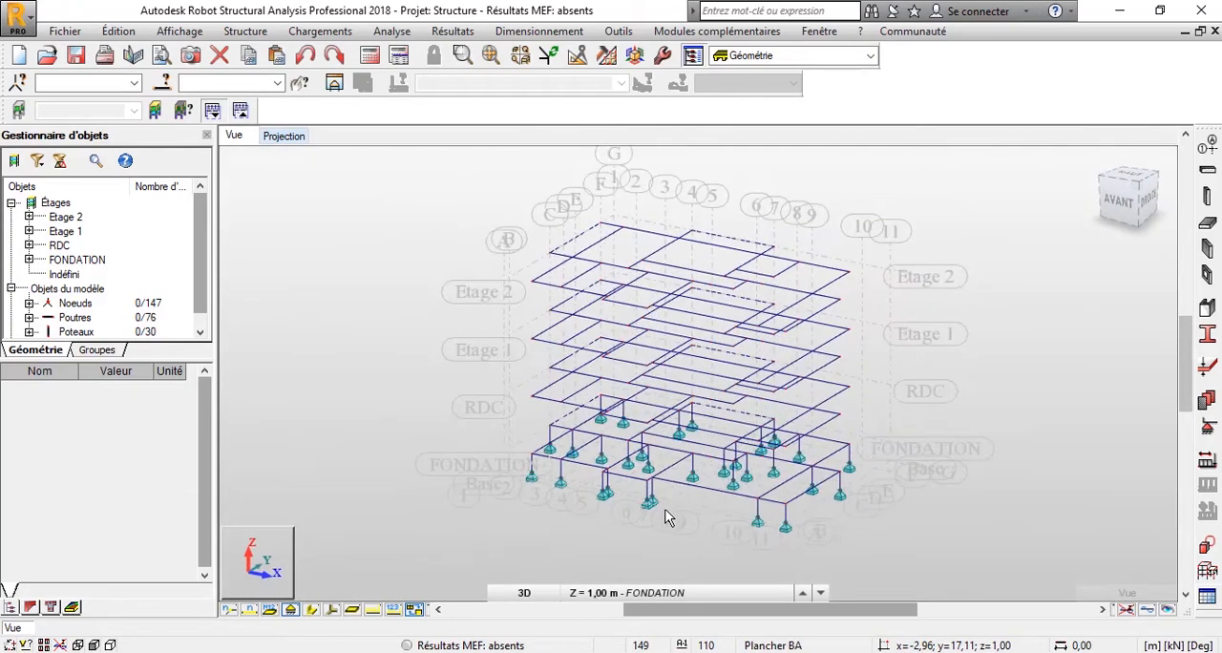
middle_click_drag(630, 494, 735, 523, "shift")
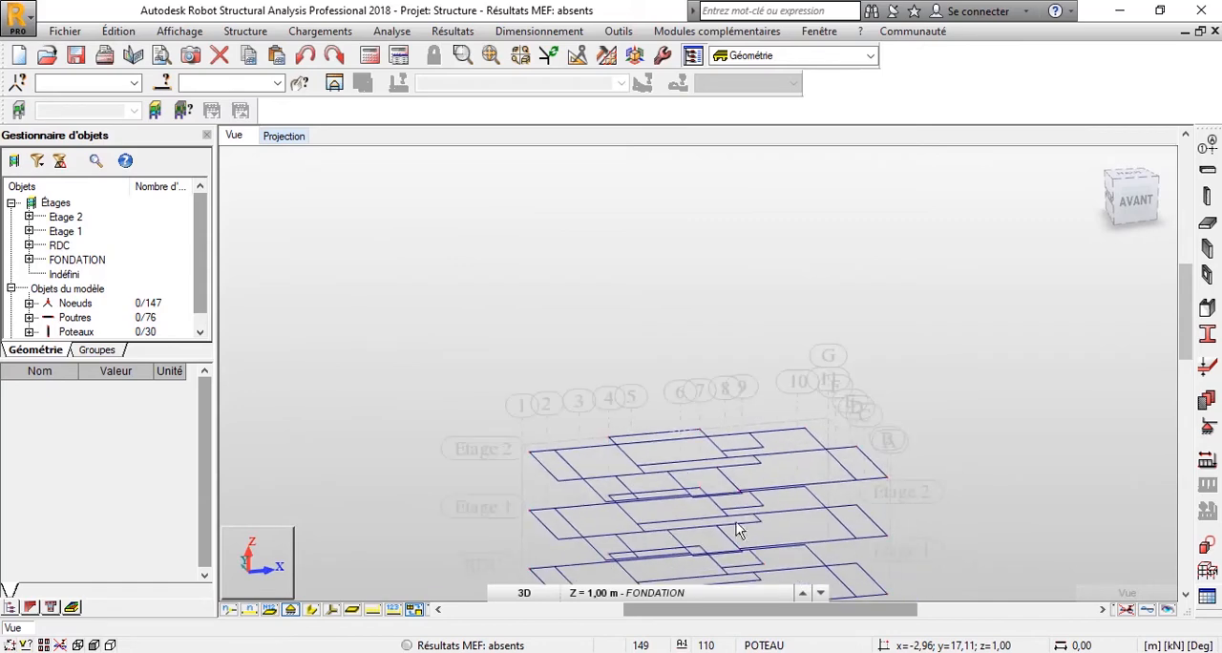
middle_click_drag(704, 423, 609, 213)
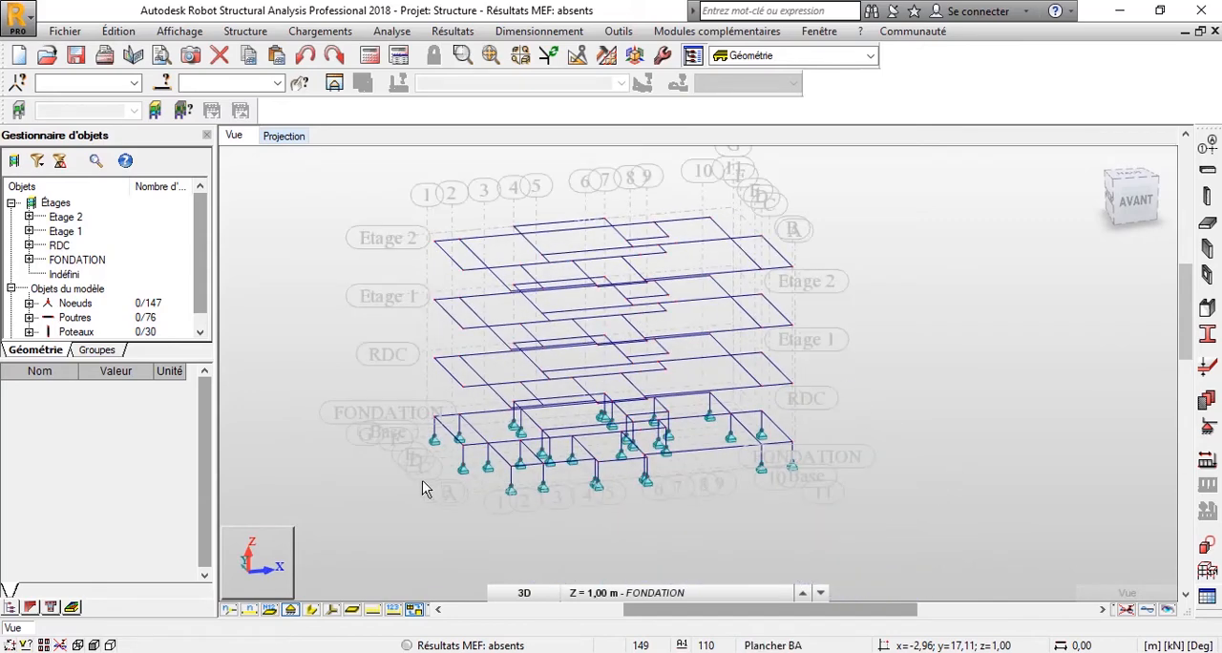
Hide the support symbols under the foundation columns in the 3D view.
scroll(803, 449, "up", 2)
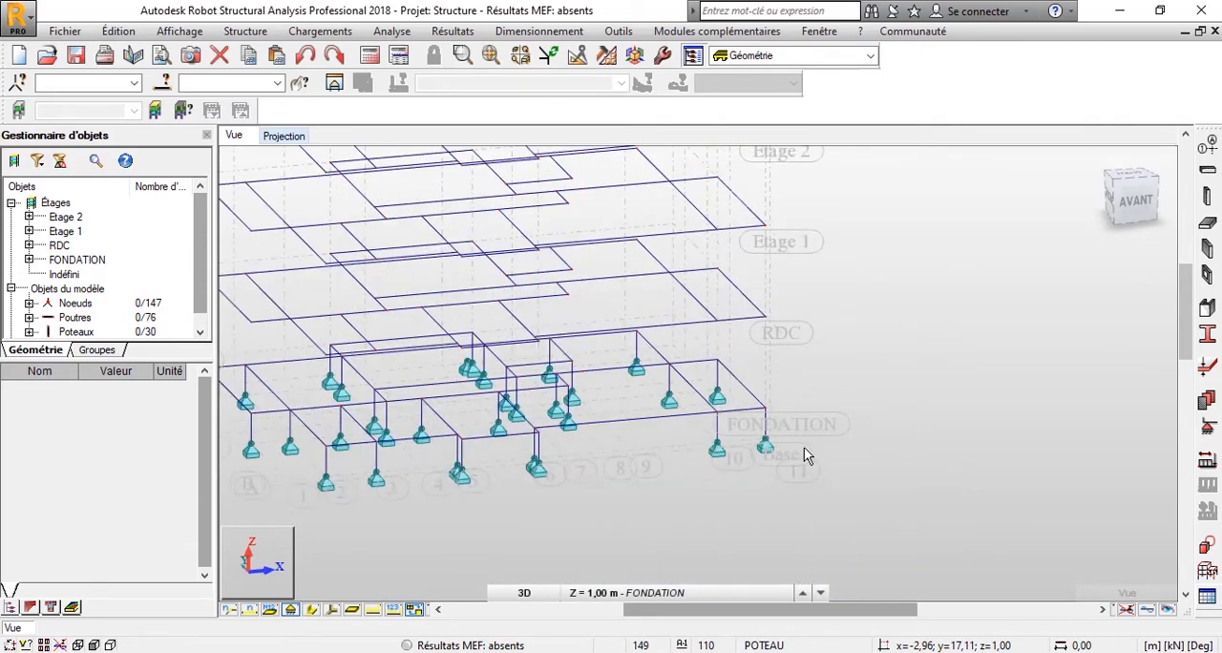
left_click(292, 610)
scroll(652, 396, "down", 3)
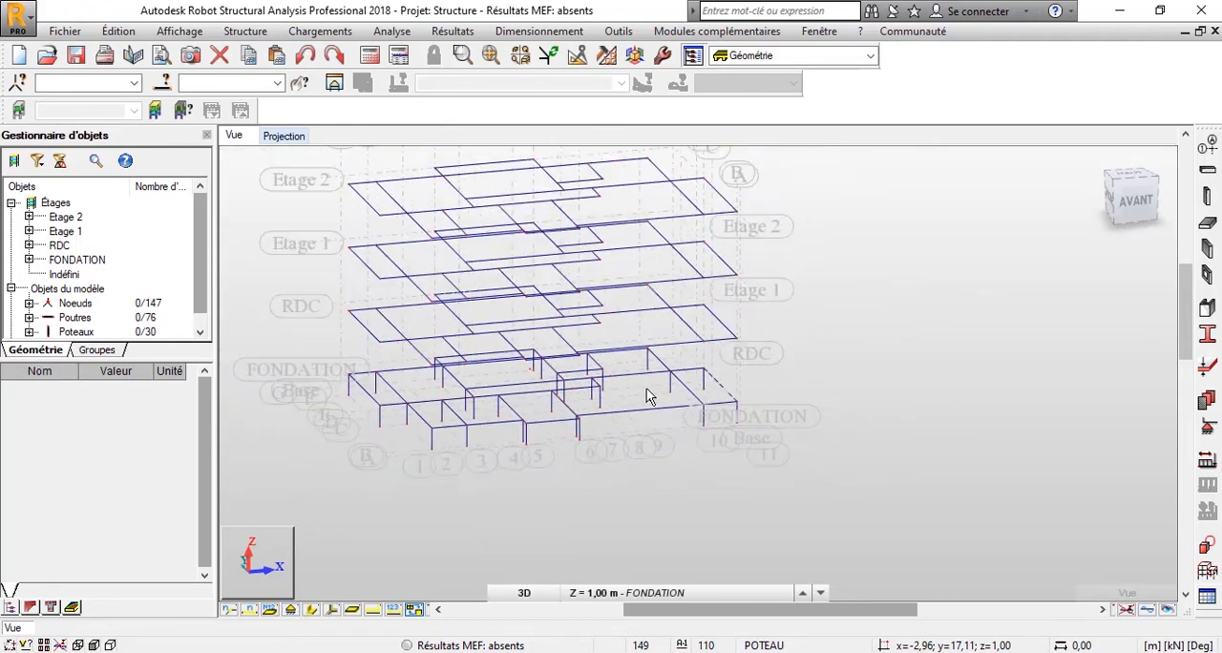
Inspect the geometry and section properties of the foundation column at grid line C and axis 1.
middle_click_drag(480, 431, 570, 409, "shift")
scroll(569, 398, "up", 1)
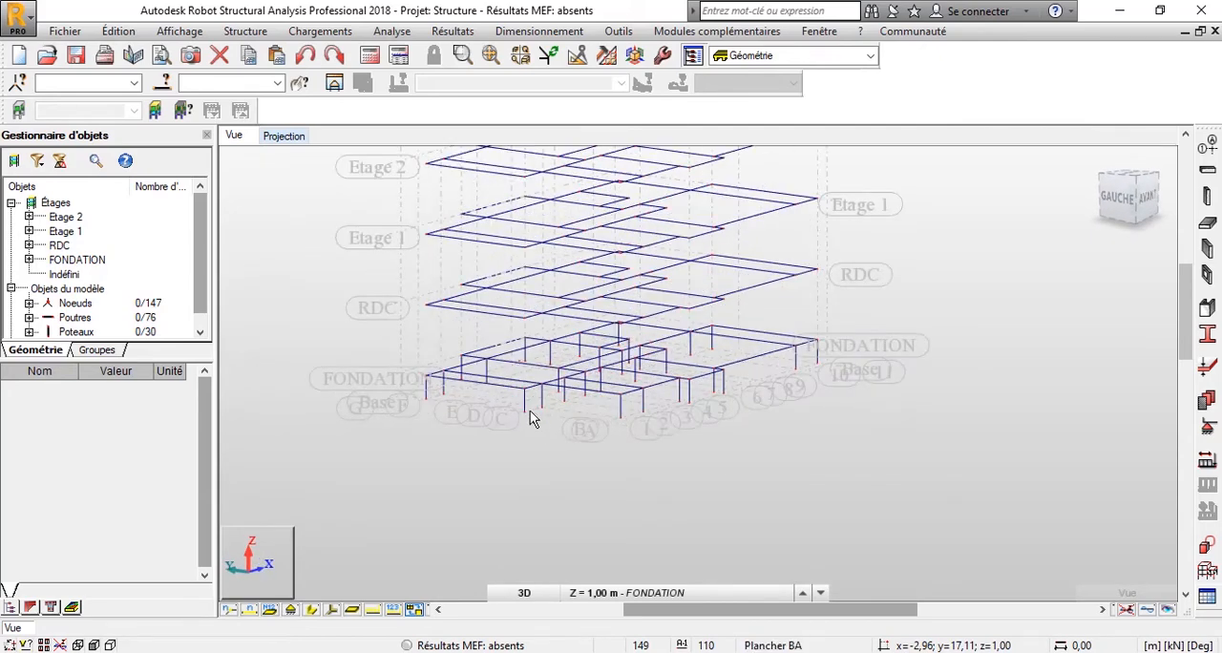
scroll(536, 406, "up", 1)
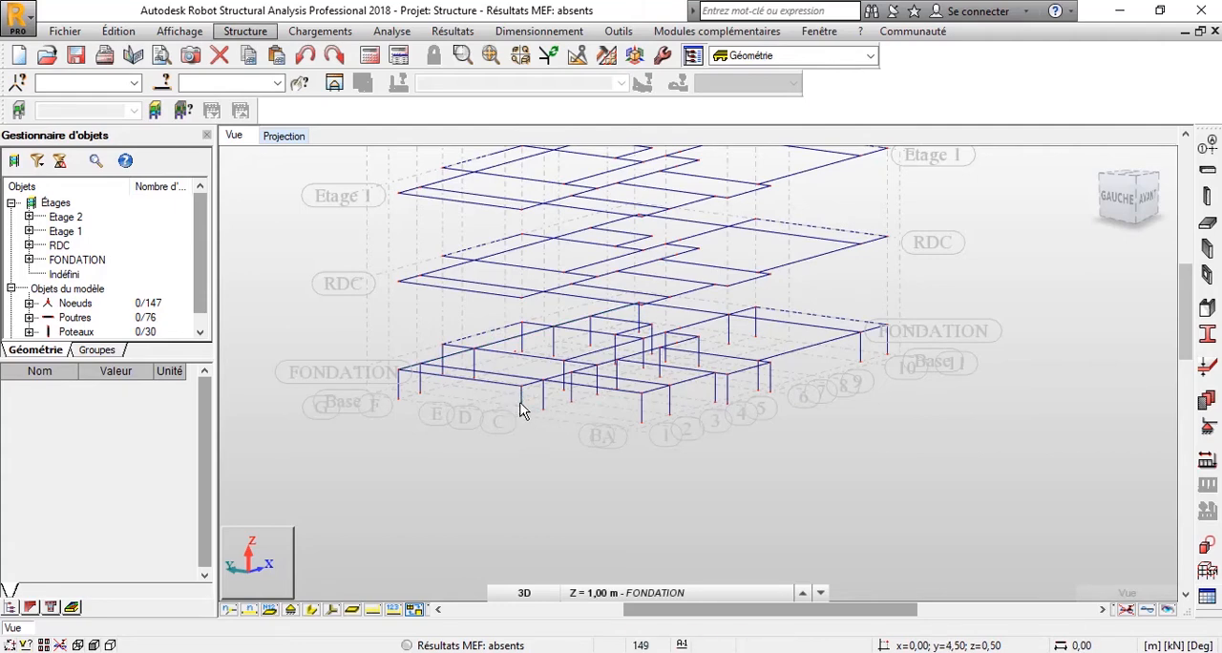
left_click(520, 409)
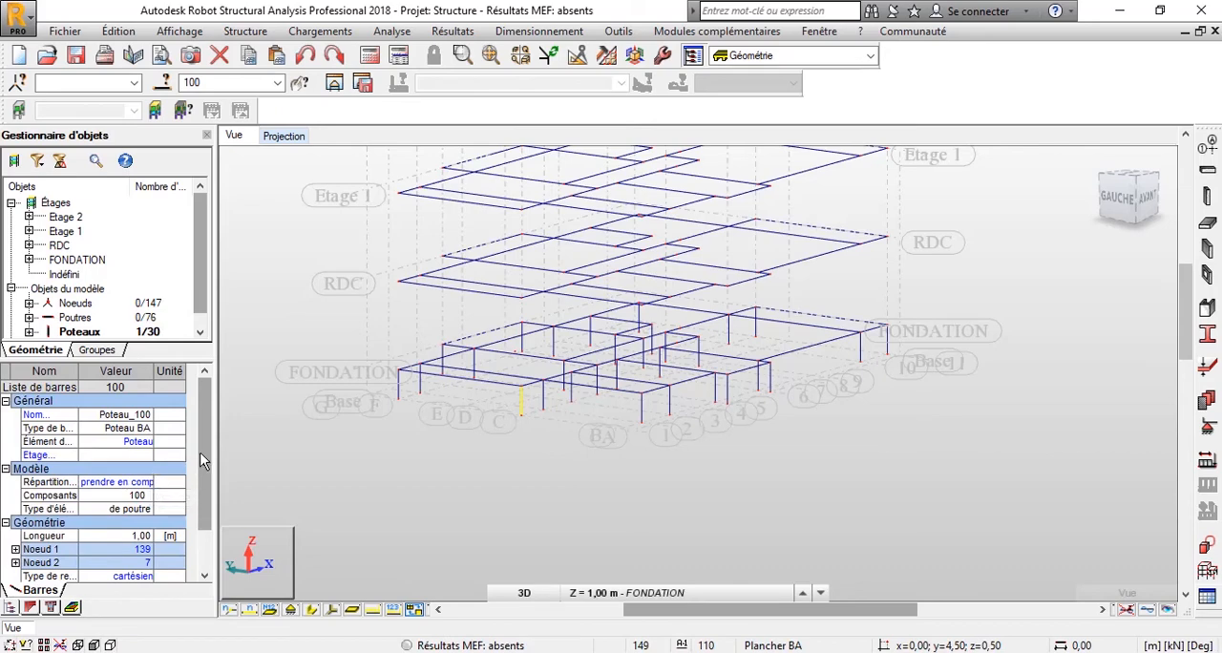
scroll(120, 480, "down", 3)
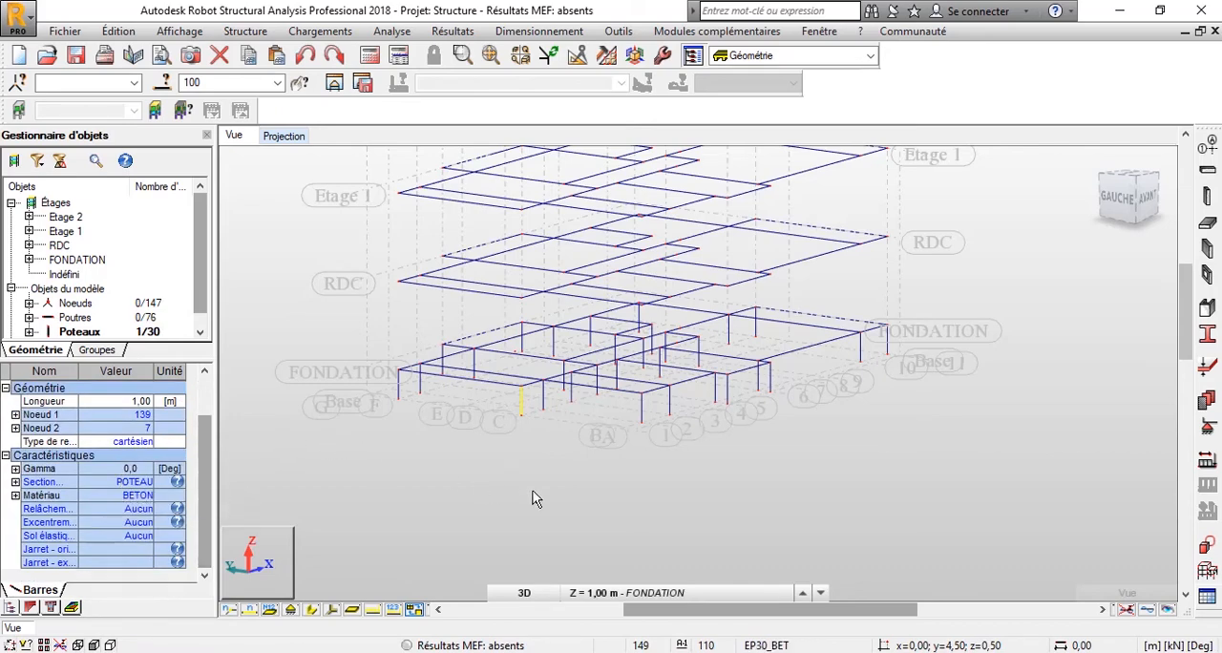
Select all the columns below the FONDATION level from the front view and change their section to AMORCE.
left_click(1140, 200)
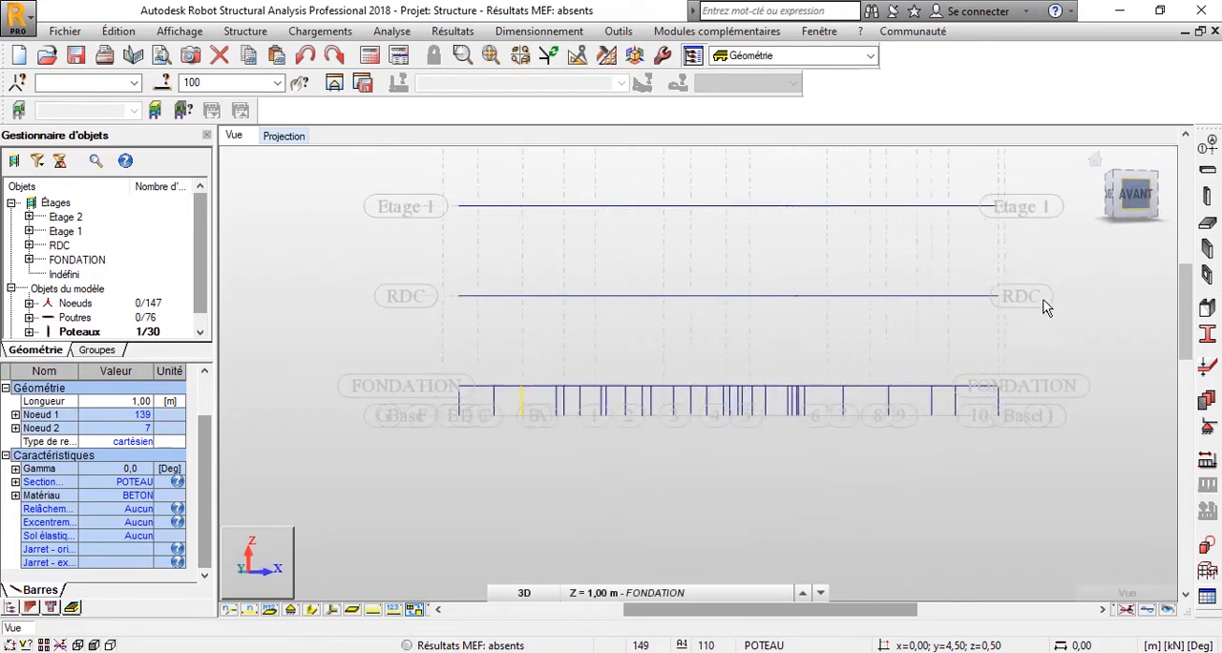
scroll(866, 438, "up", 2)
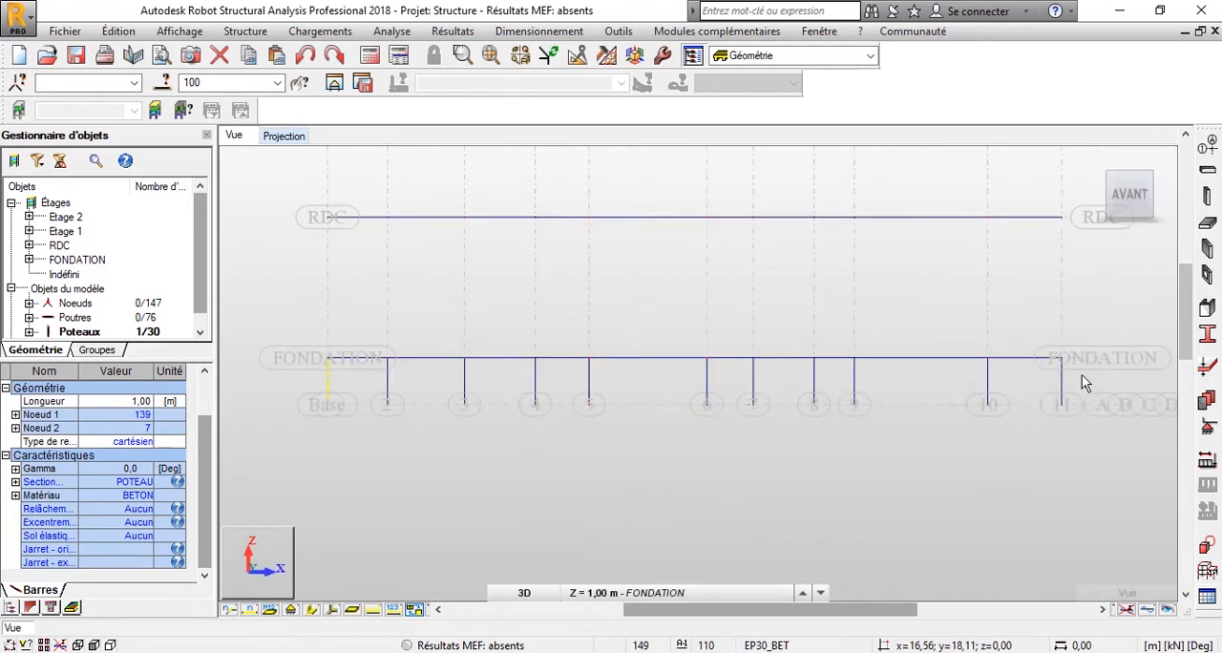
scroll(1082, 375, "up", 1)
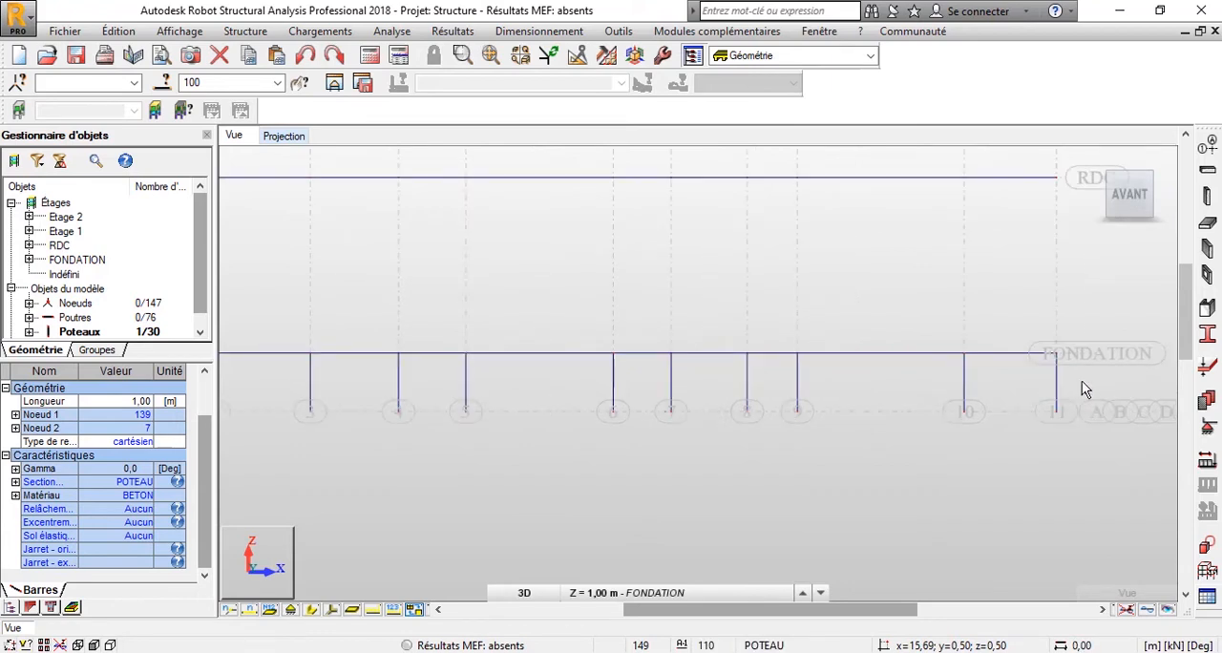
scroll(1081, 382, "down", 3)
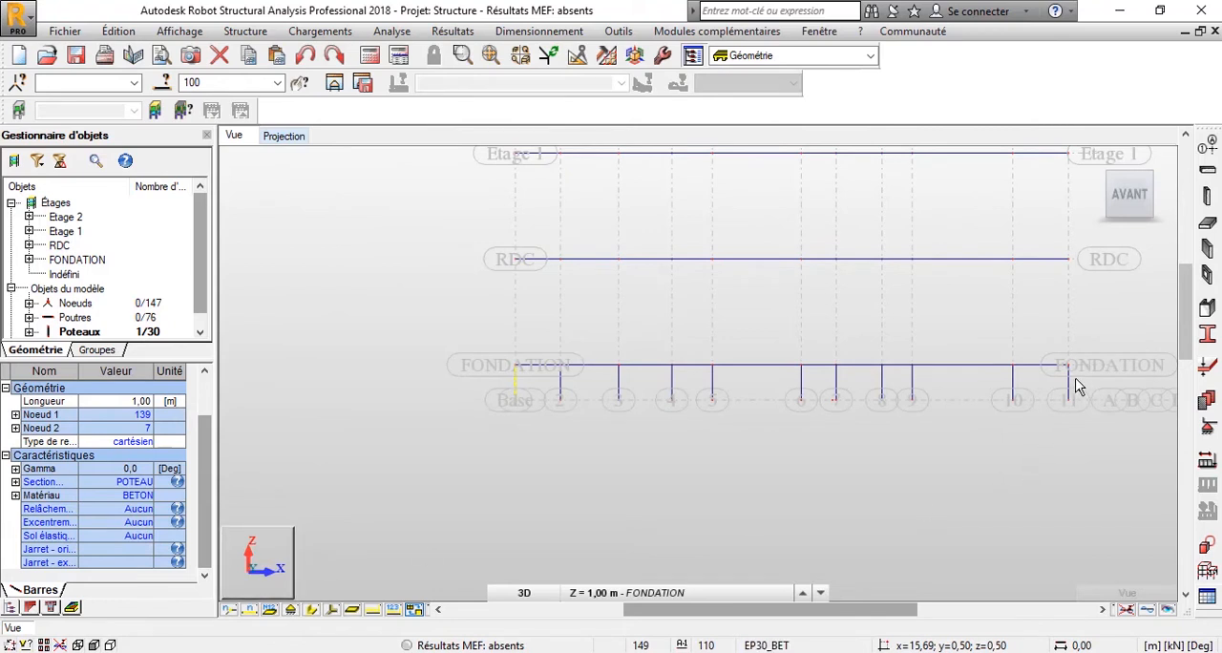
scroll(1081, 377, "up", 2)
scroll(1095, 392, "down", 1)
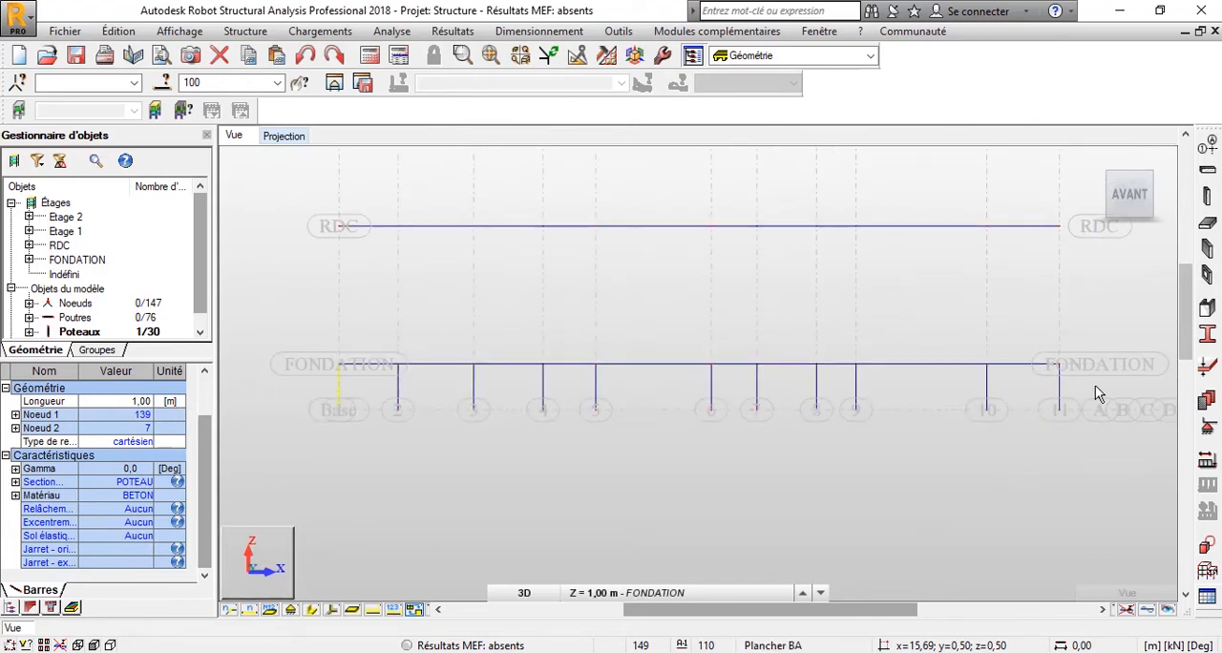
left_click_drag(1093, 369, 292, 391)
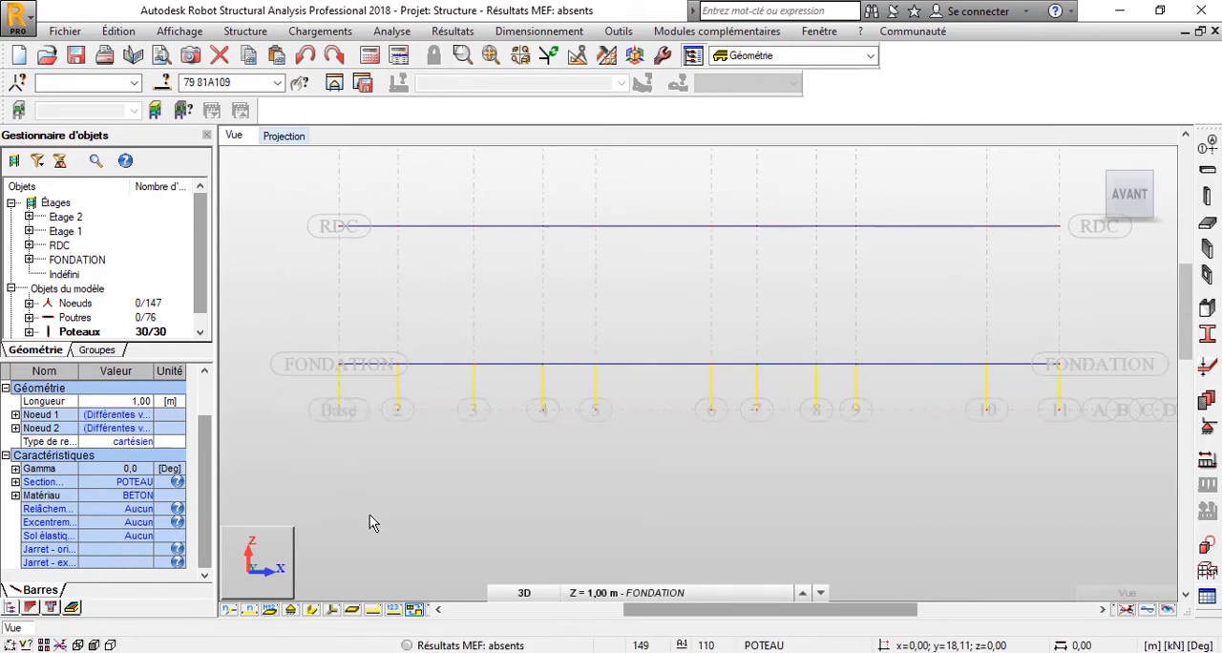
middle_click_drag(369, 514, 465, 520, "shift")
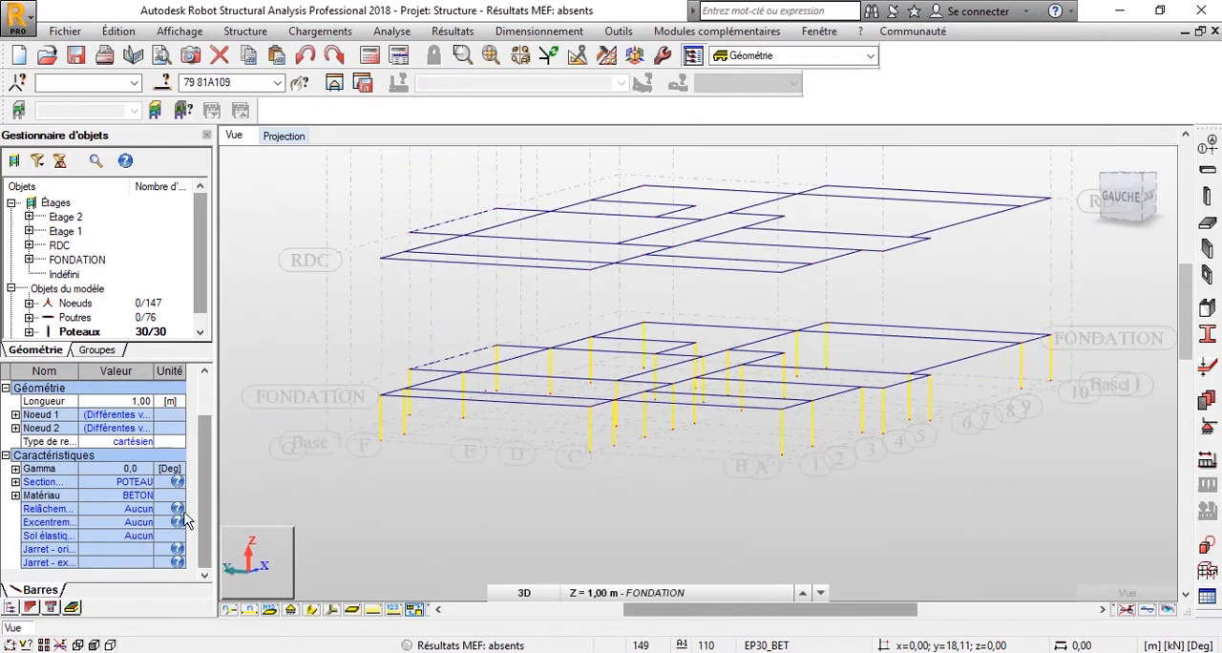
left_click(135, 483)
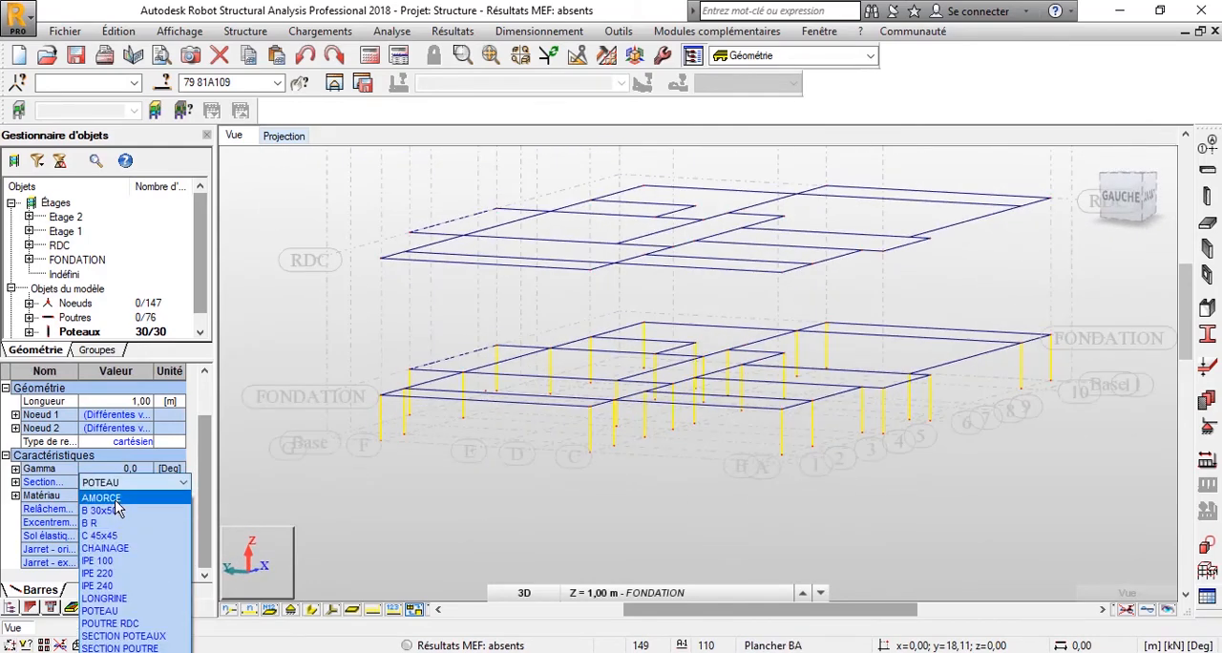
left_click(116, 497)
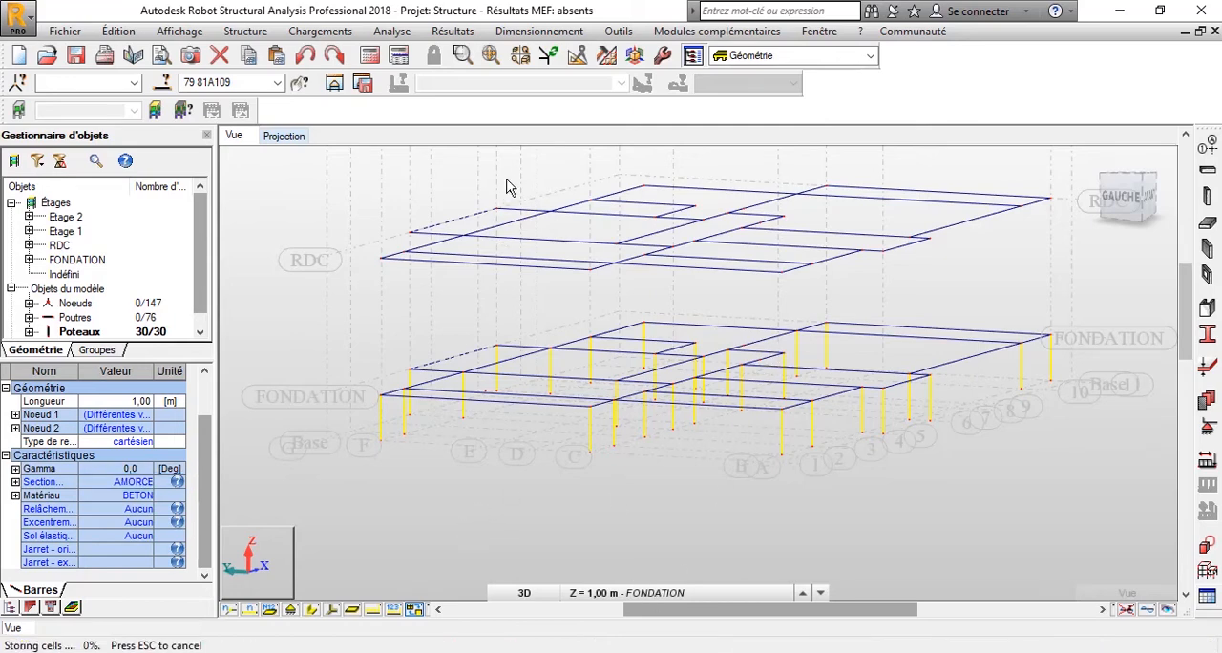
Switch from the 3D view to the XY plan view of the FONDATION level at Z = 1,00 m.
left_click(635, 55)
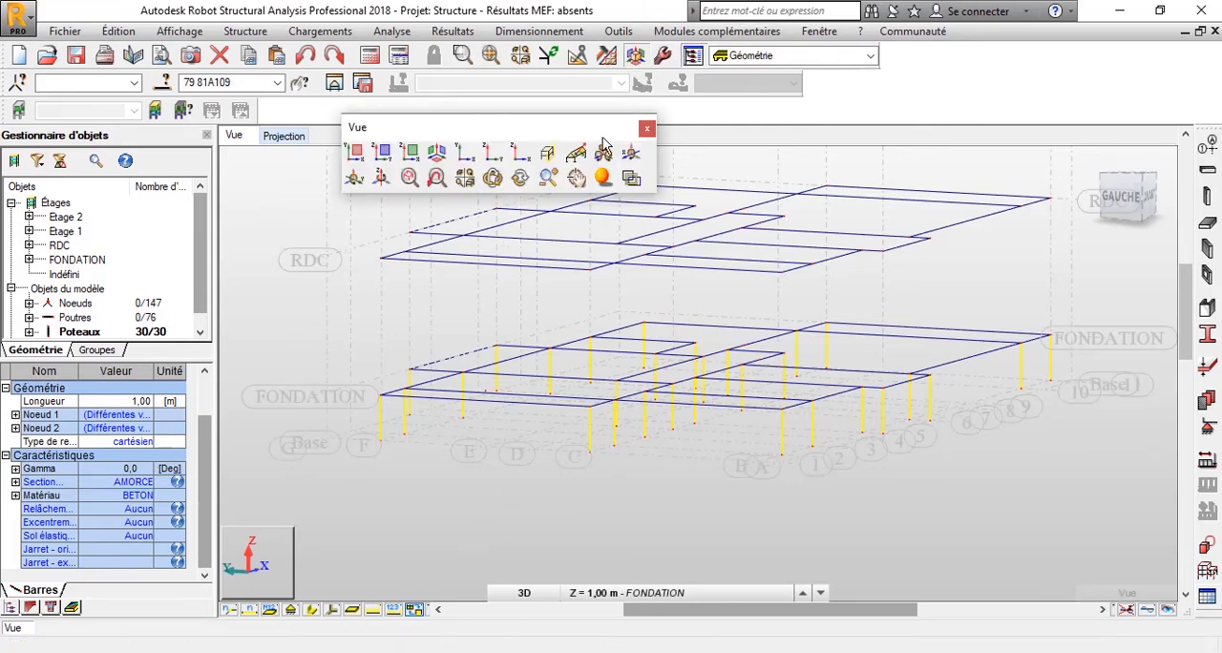
left_click(355, 153)
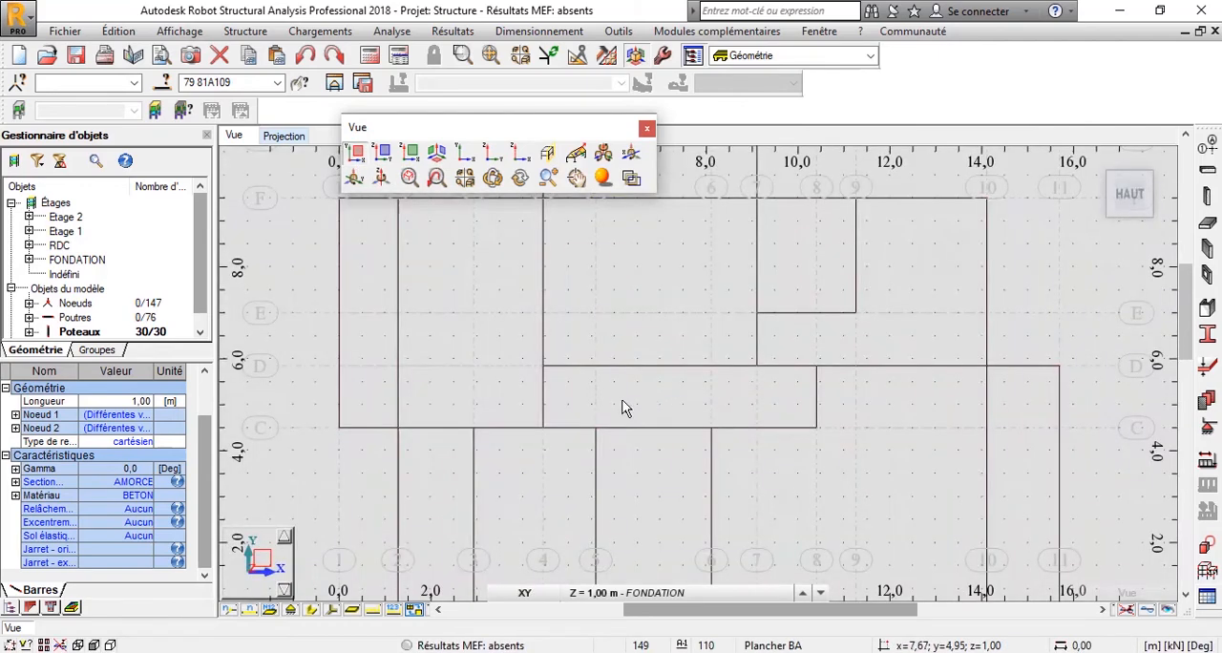
scroll(622, 403, "down", 3)
scroll(728, 419, "up", 2)
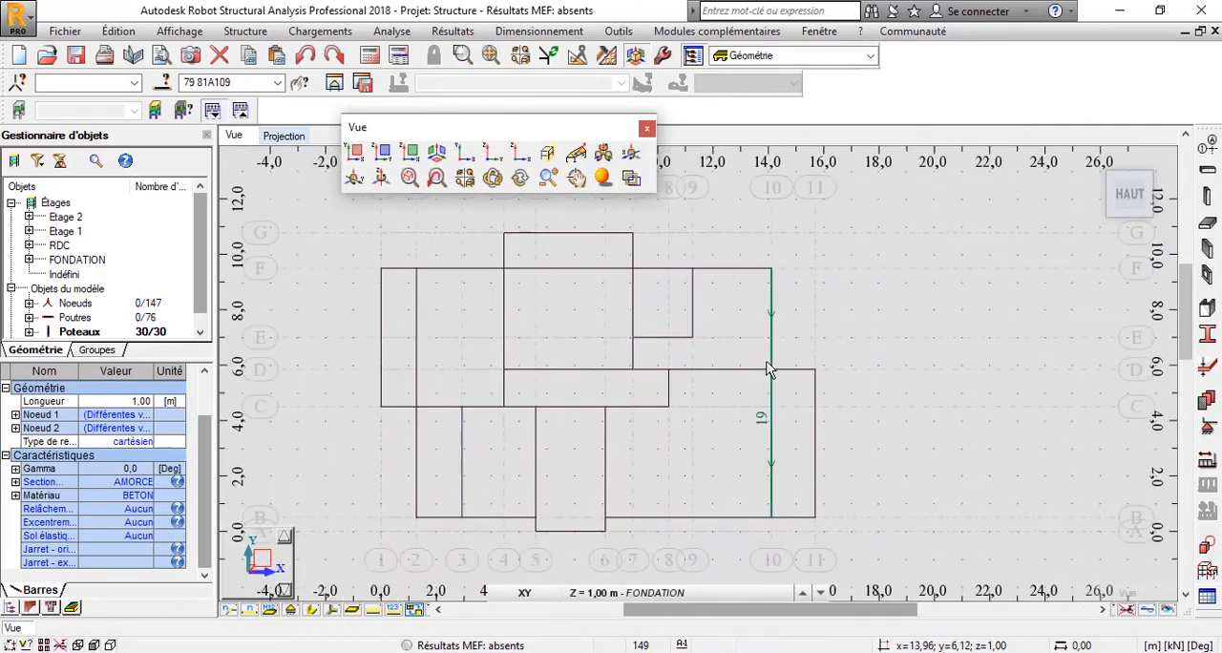
Start defining new reinforced concrete columns with the POTEAU section, a height of 3,00 m and upward direction (Z+).
left_click(1207, 200)
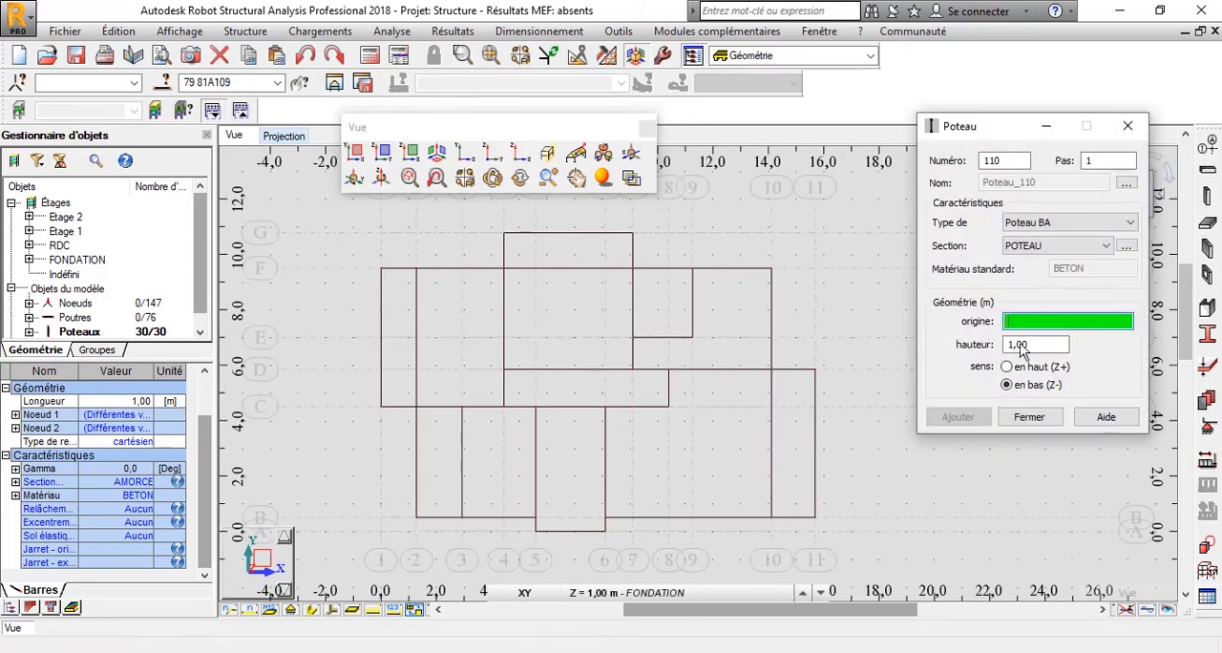
left_click(1025, 352)
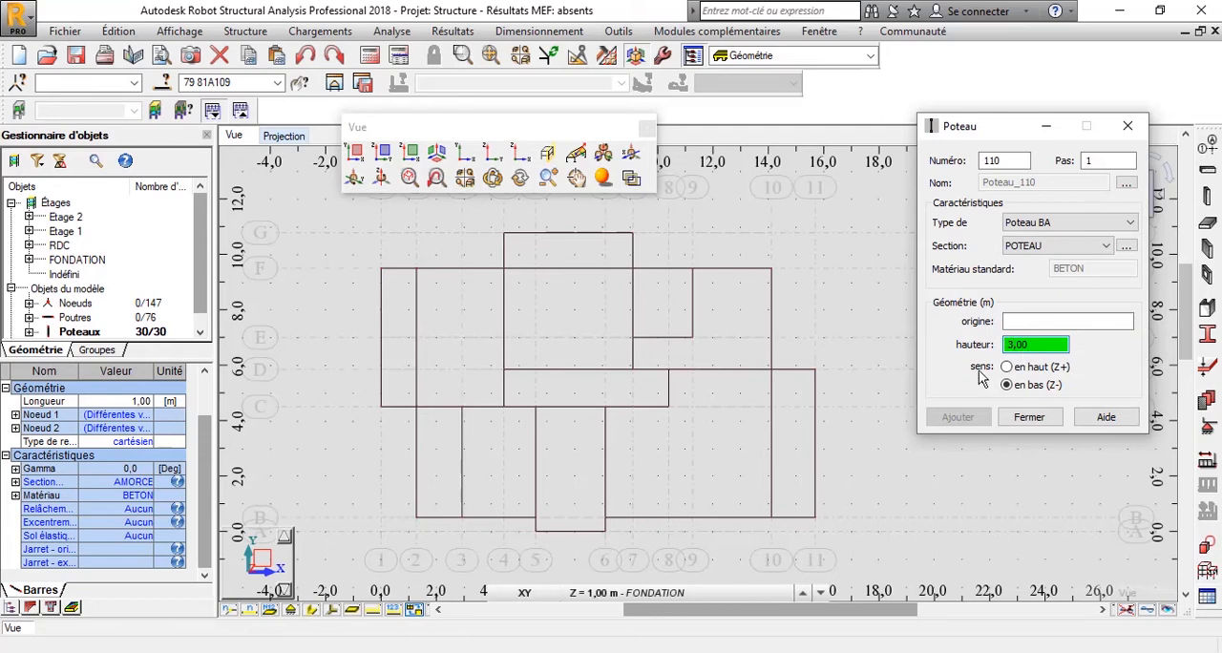
left_click(644, 594)
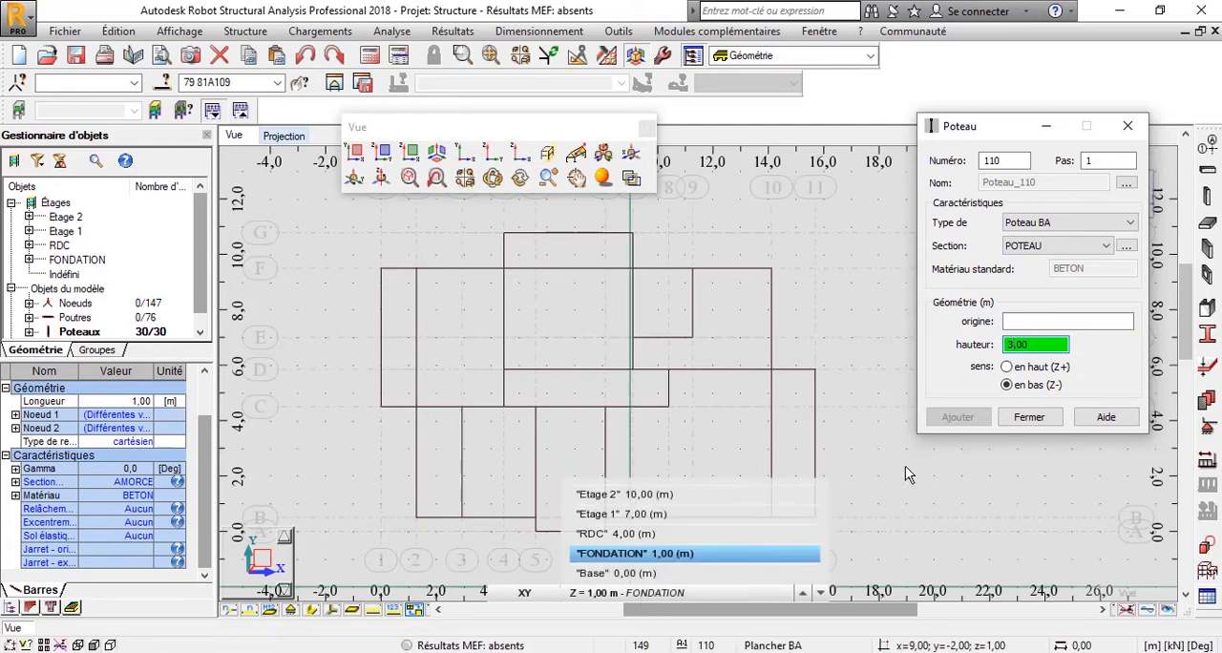
left_click(1009, 363)
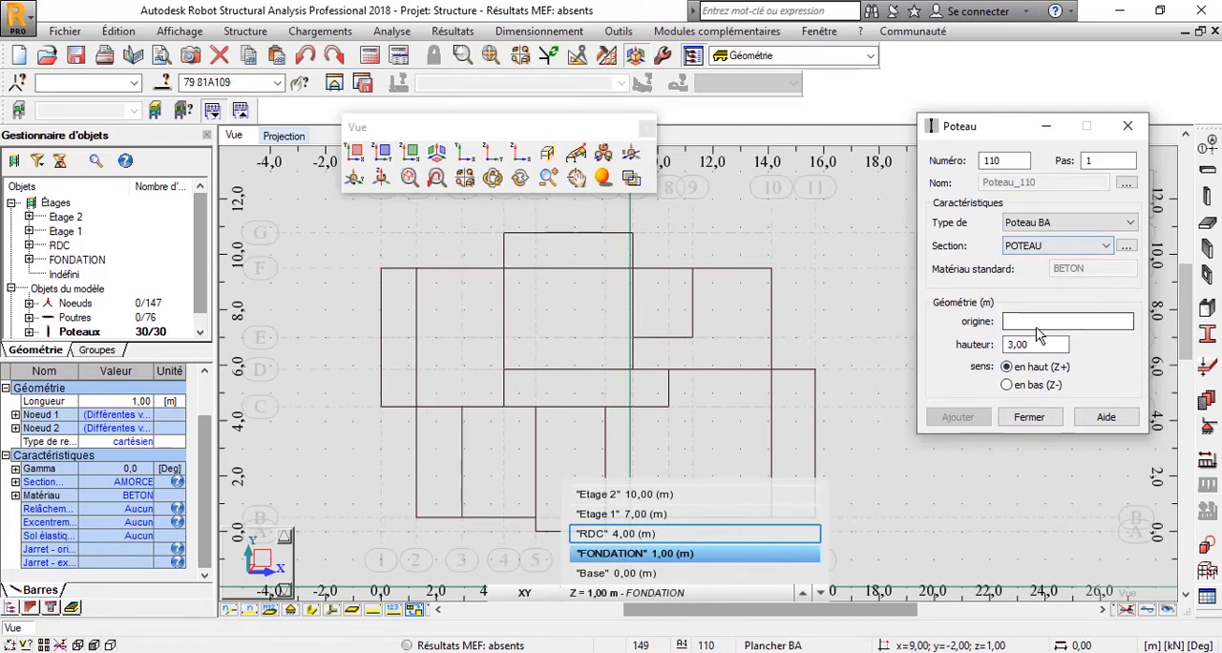
Place columns on grid line G at axes 4 and 7.
scroll(535, 319, "down", 2)
left_click(541, 325)
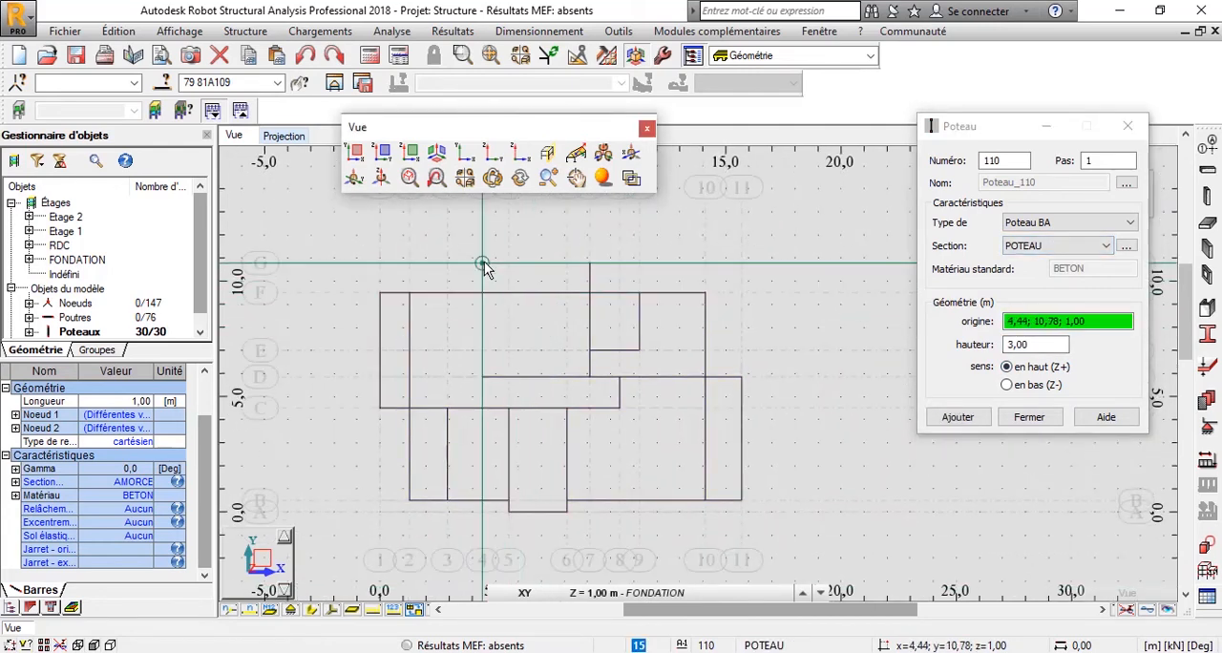
left_click(484, 261)
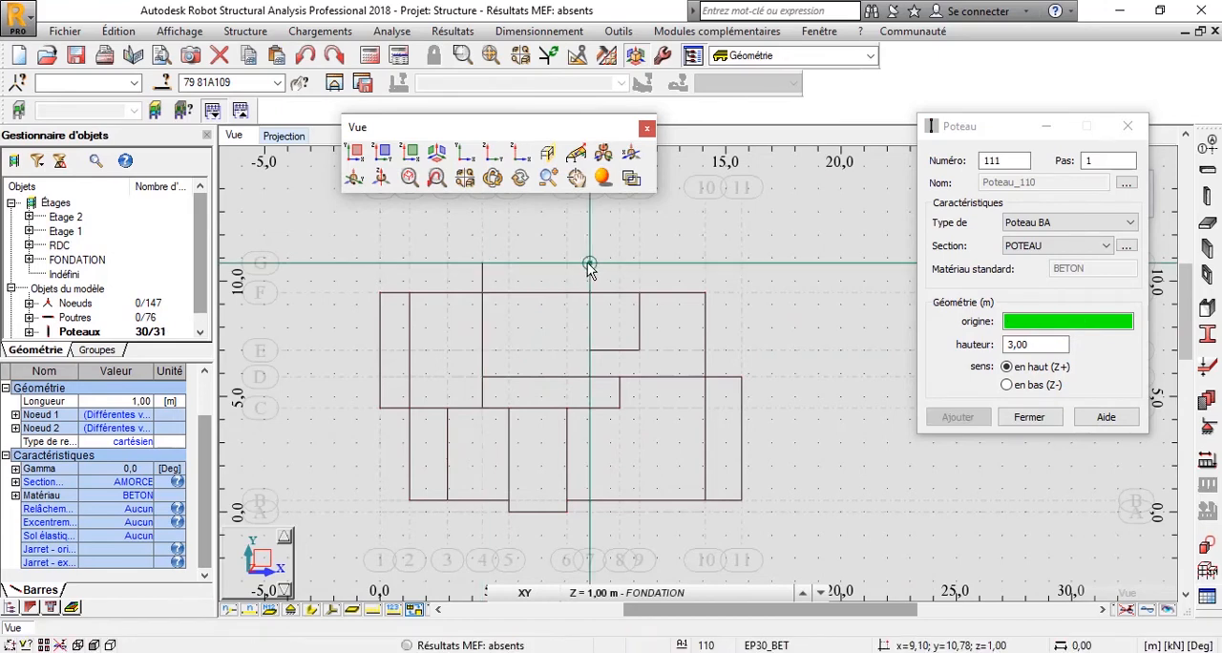
left_click(589, 265)
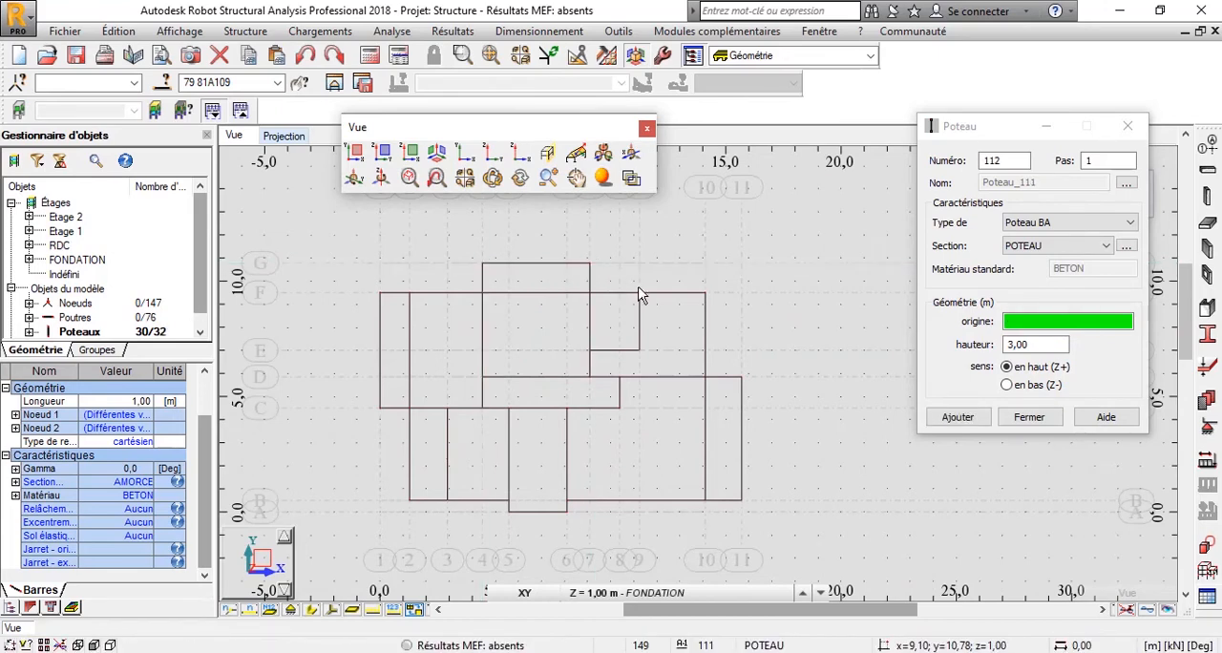
Place columns along grid line F at axes 10, 9, 7, 4, 2 and 1.
left_click(703, 292)
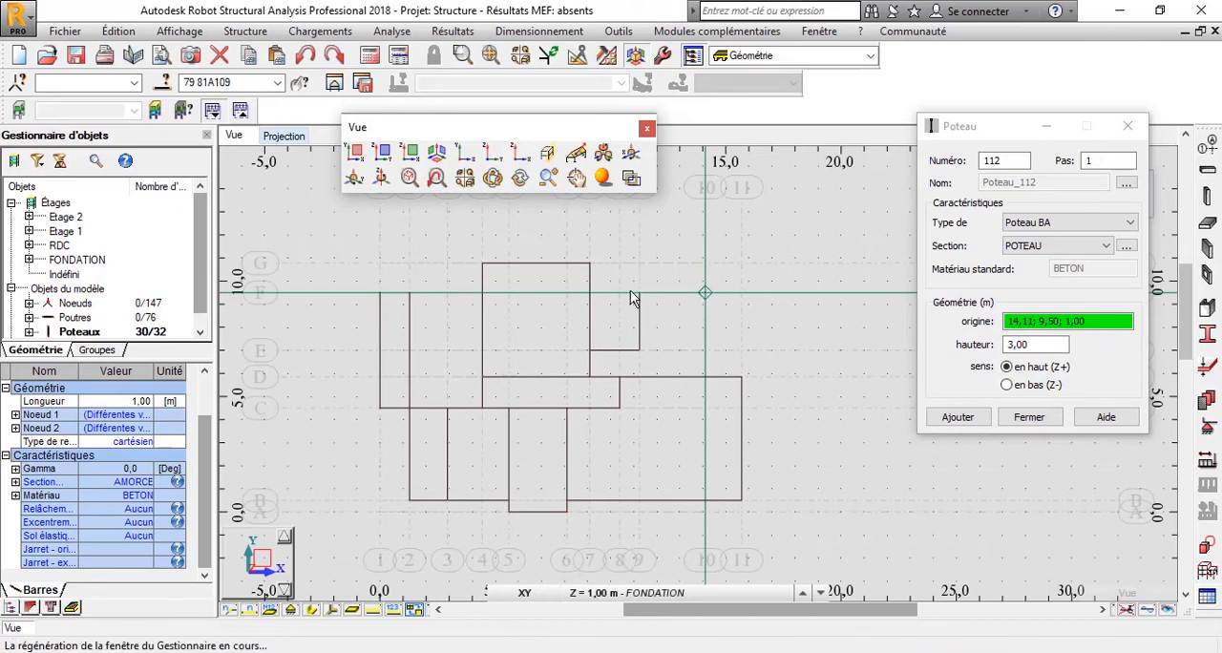
left_click(638, 292)
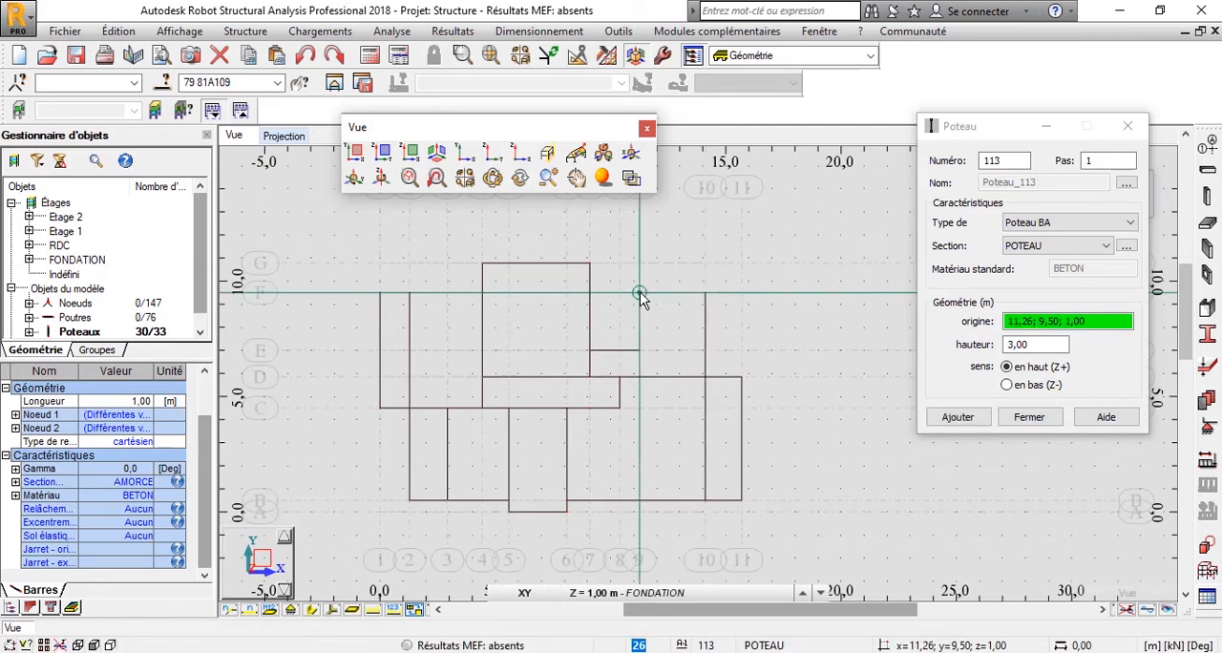
left_click(588, 293)
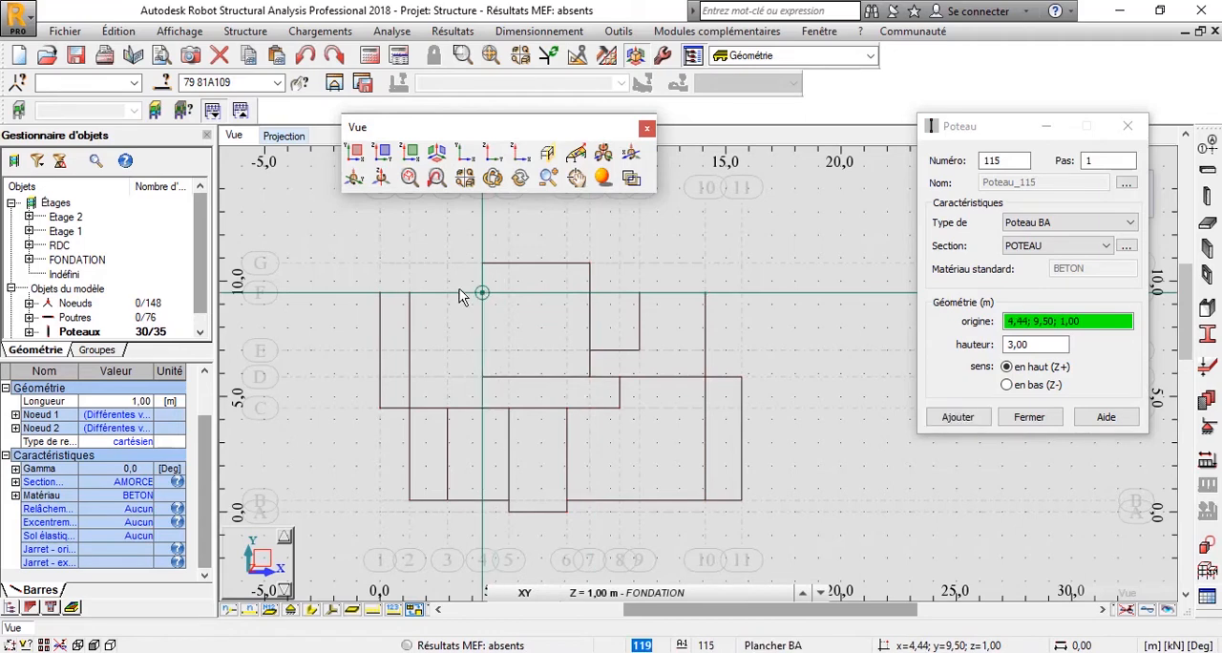
left_click(410, 296)
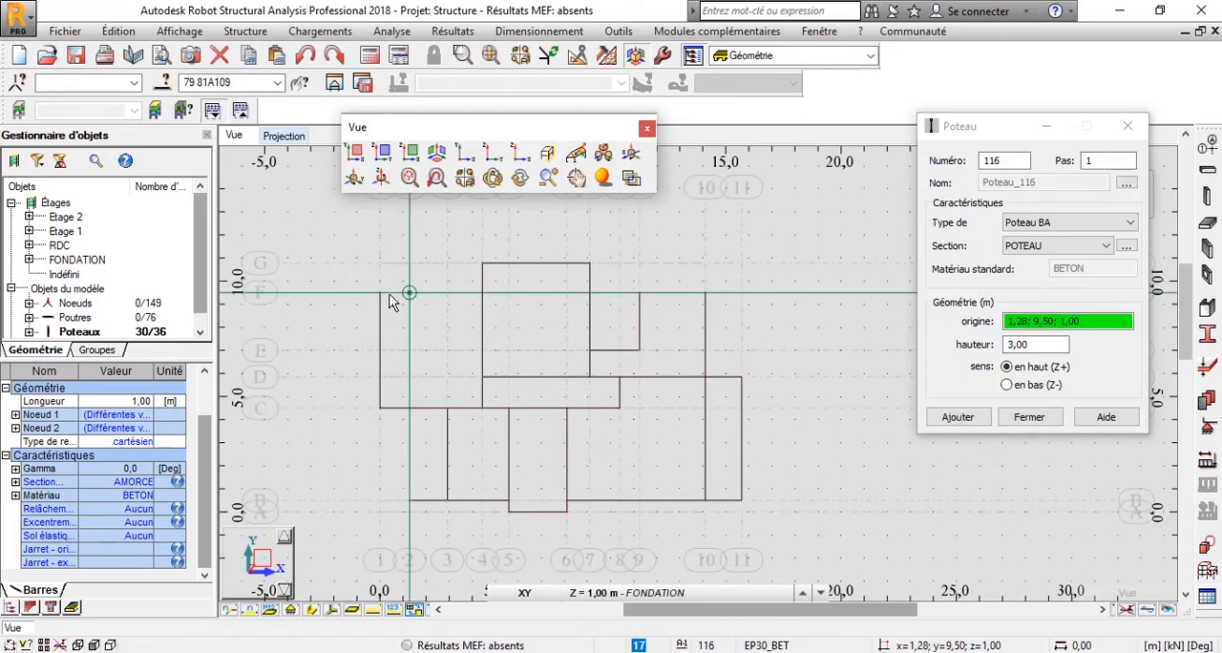
left_click(387, 296)
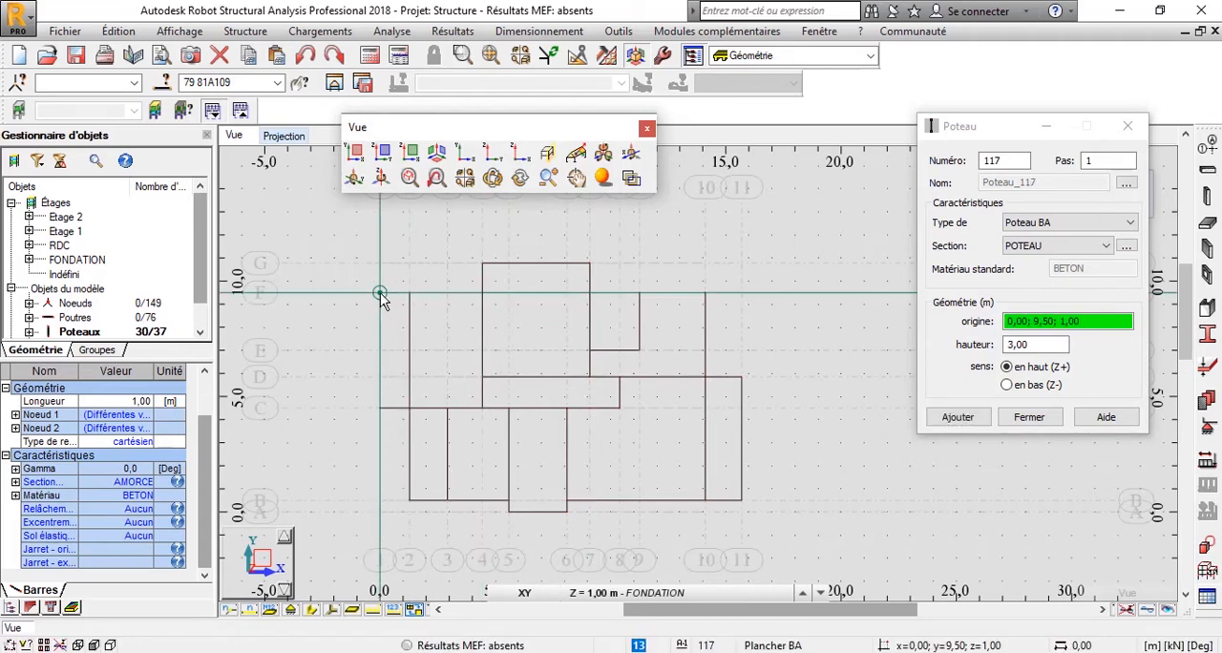
left_click(379, 293)
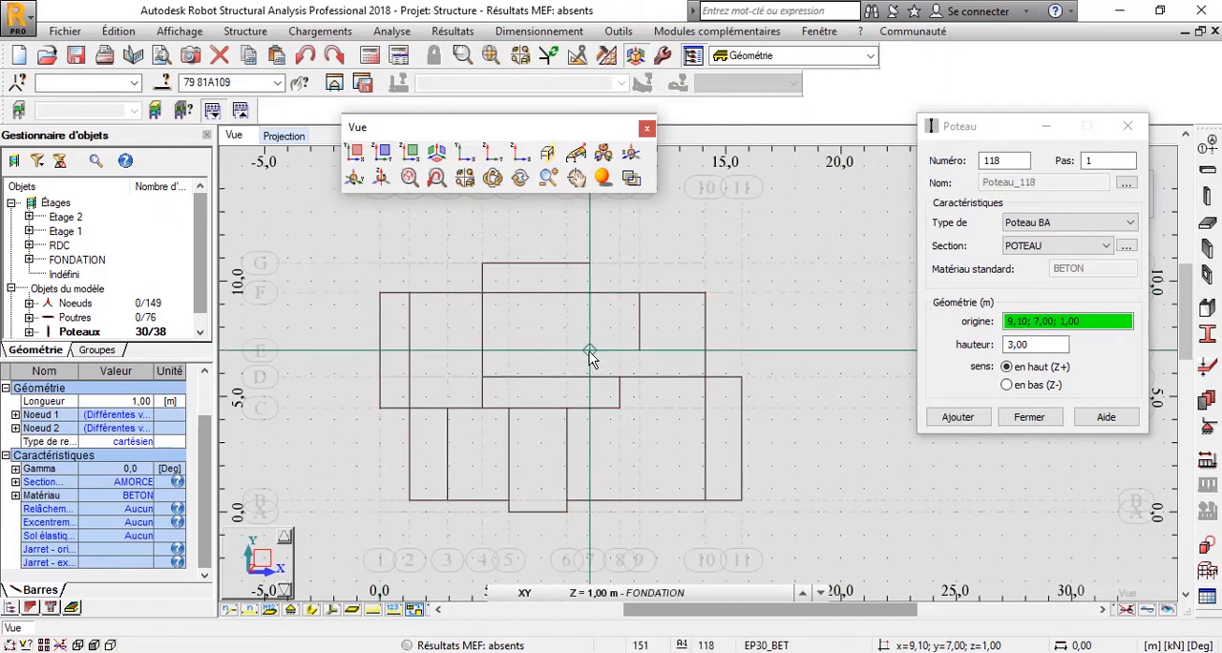
Place columns on grid line E at axes 7 and 9, and on grid line D at axes 11, 10, 8, 7 and 4.
left_click(642, 350)
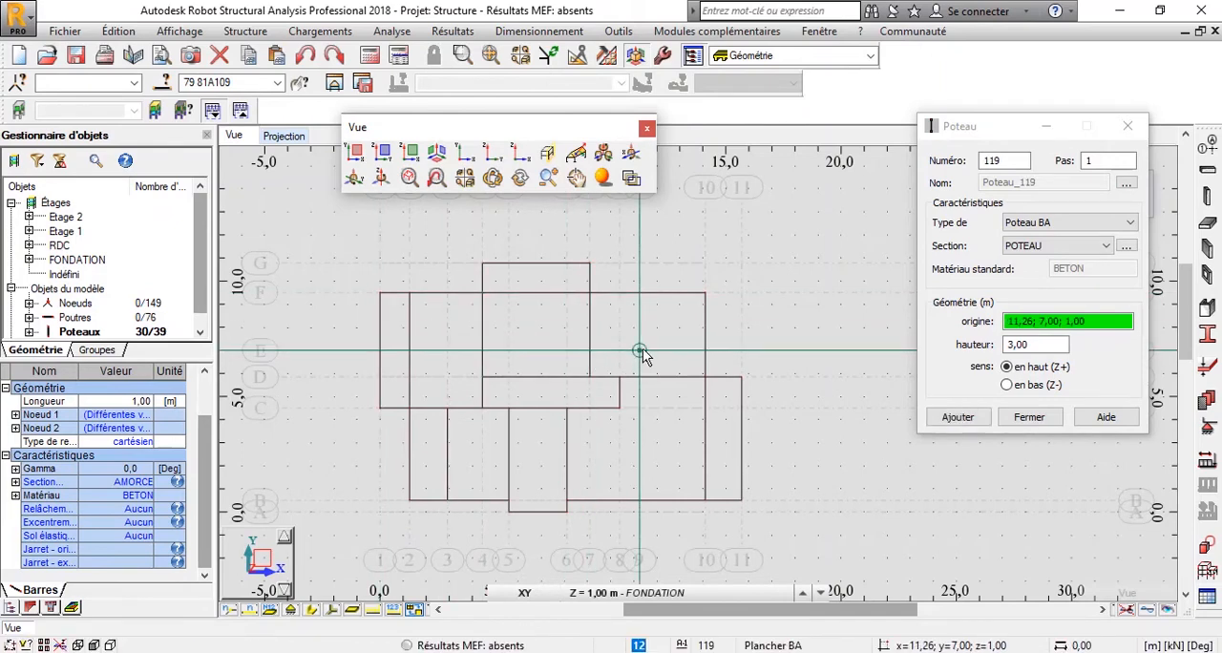
left_click(686, 353)
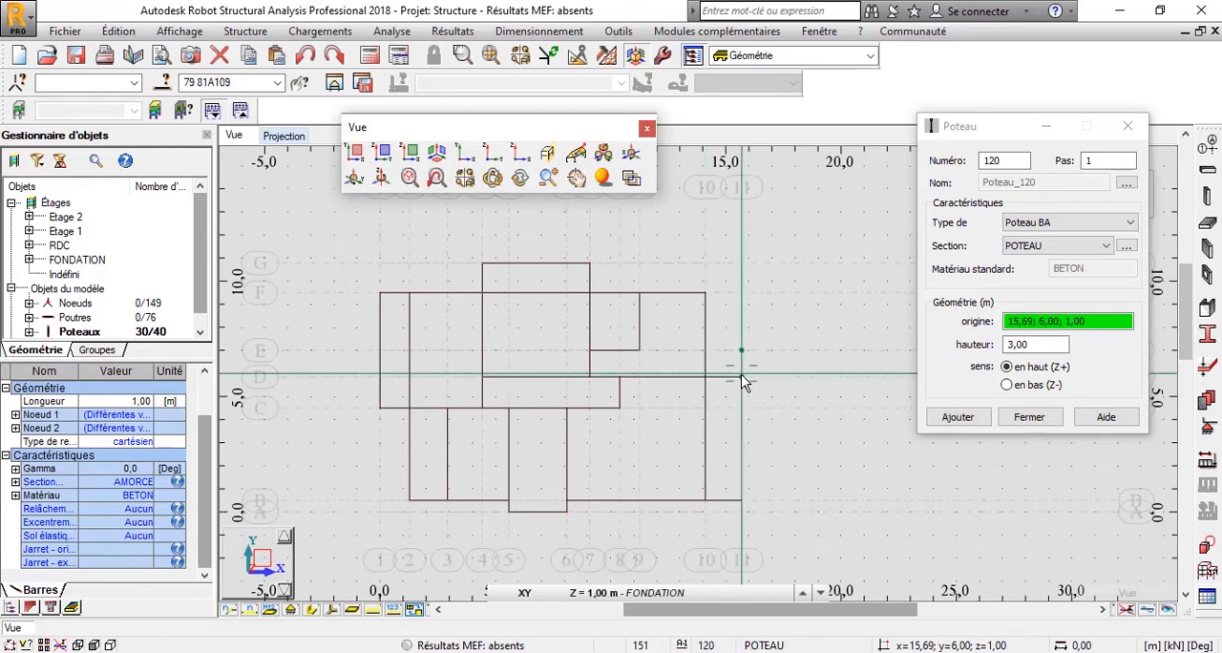
left_click(742, 378)
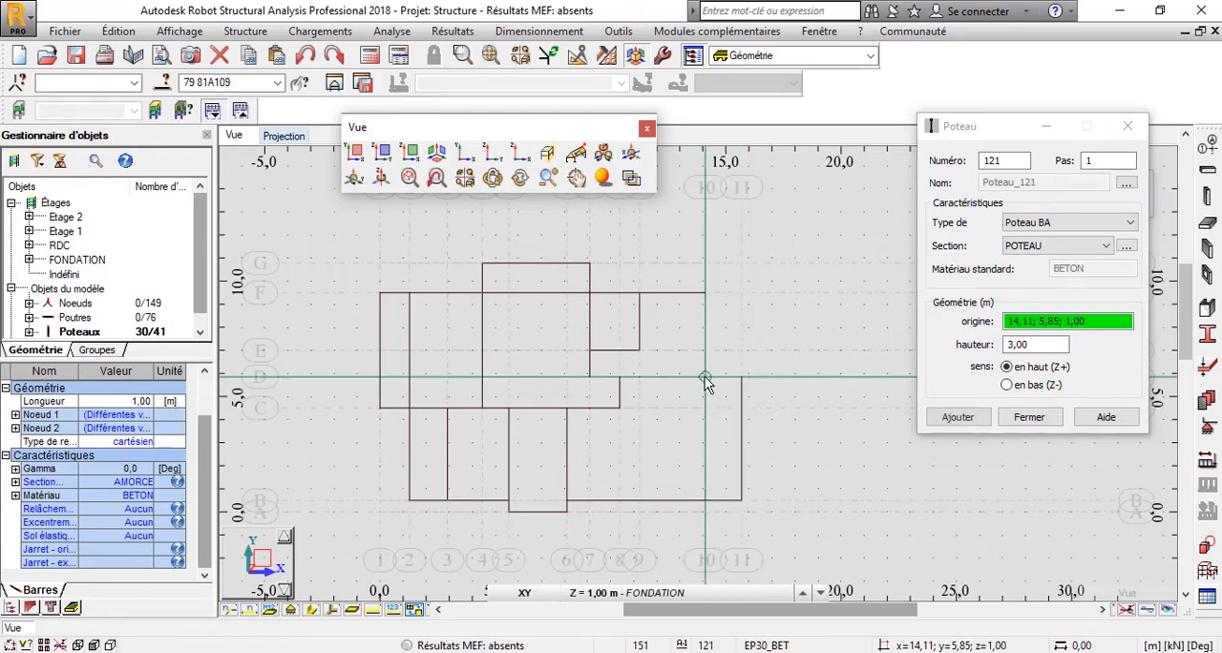
left_click(691, 379)
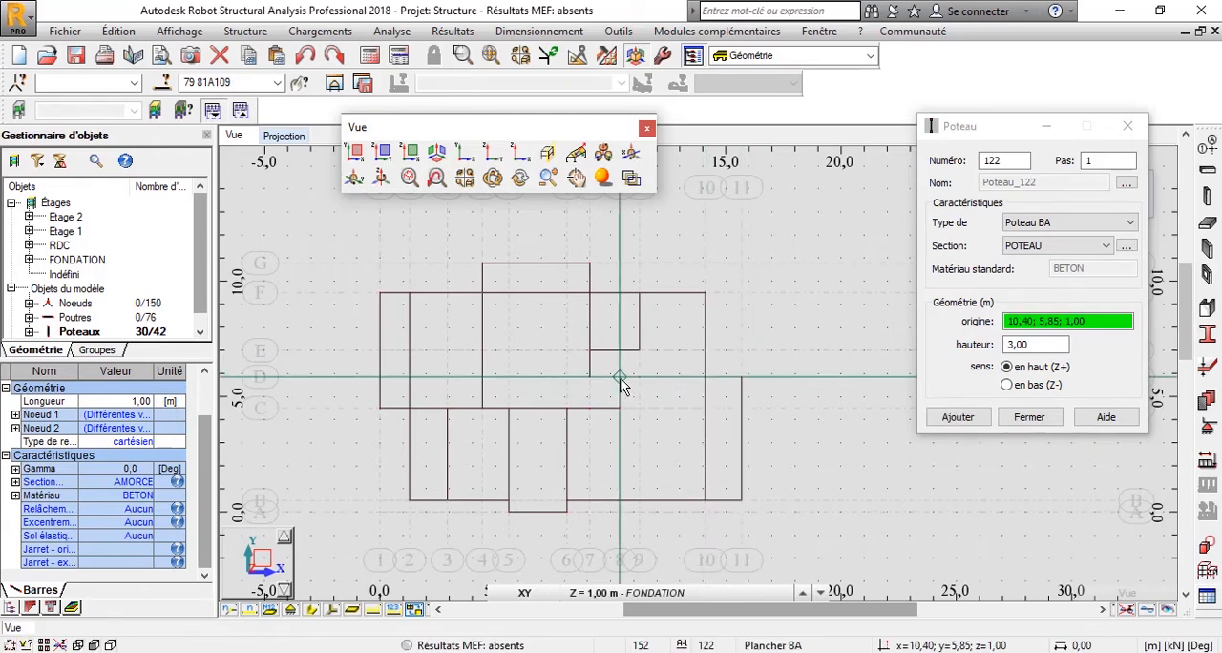
left_click(600, 381)
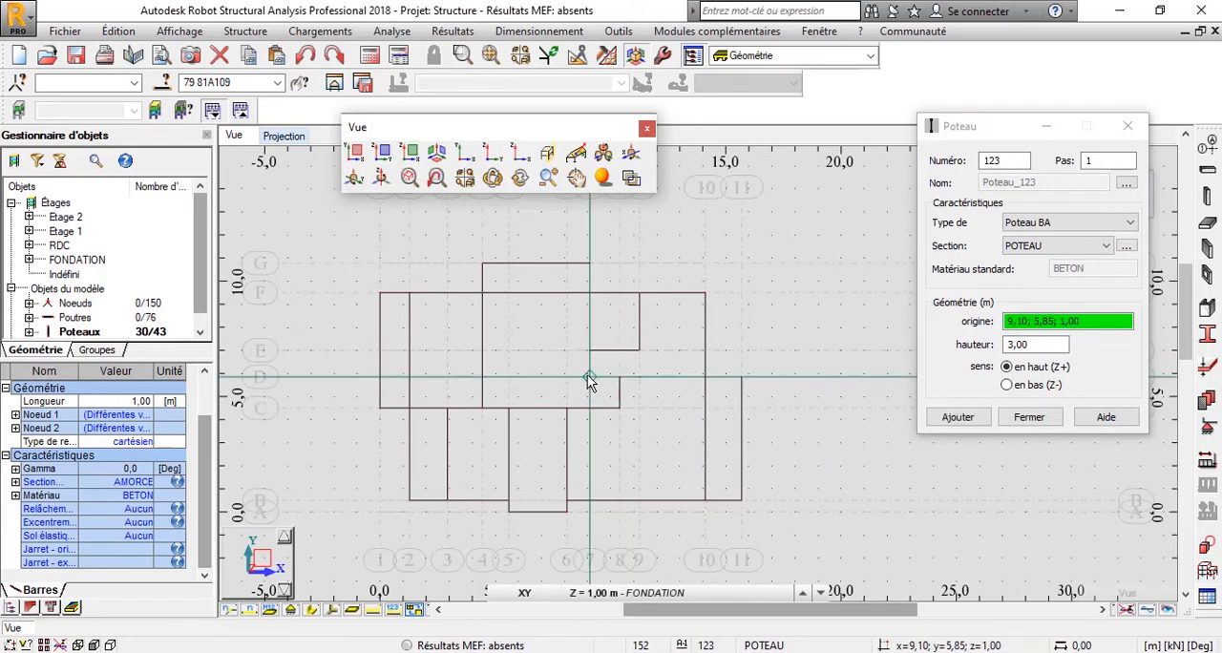
left_click(587, 378)
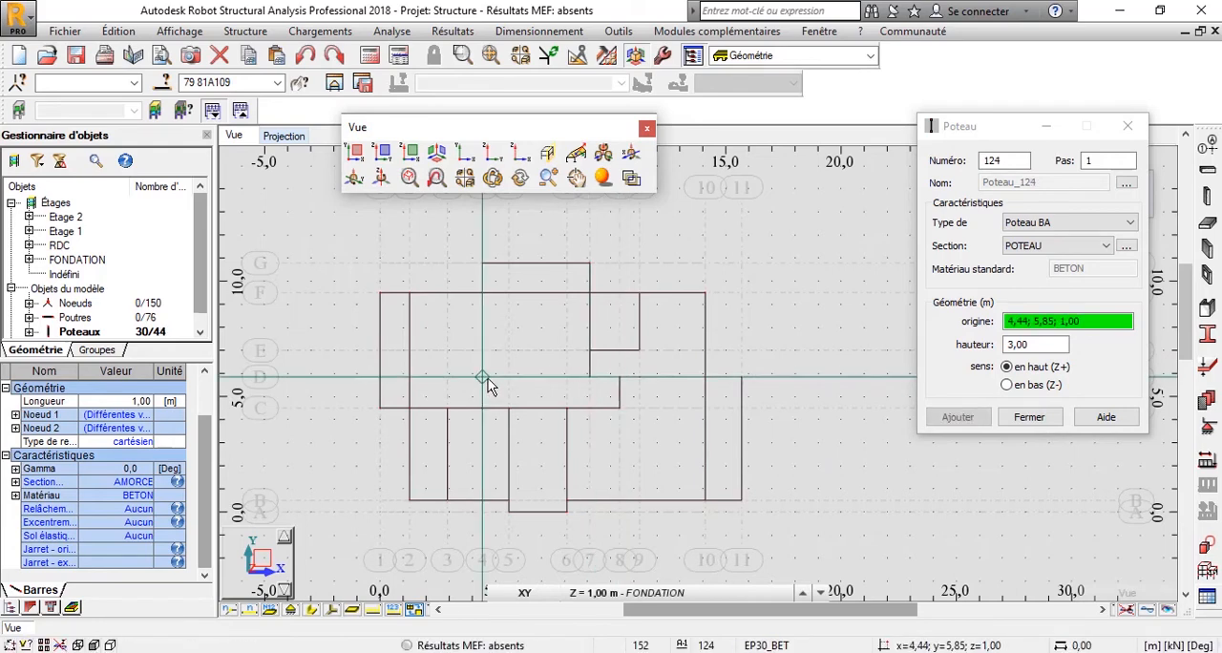
left_click(488, 378)
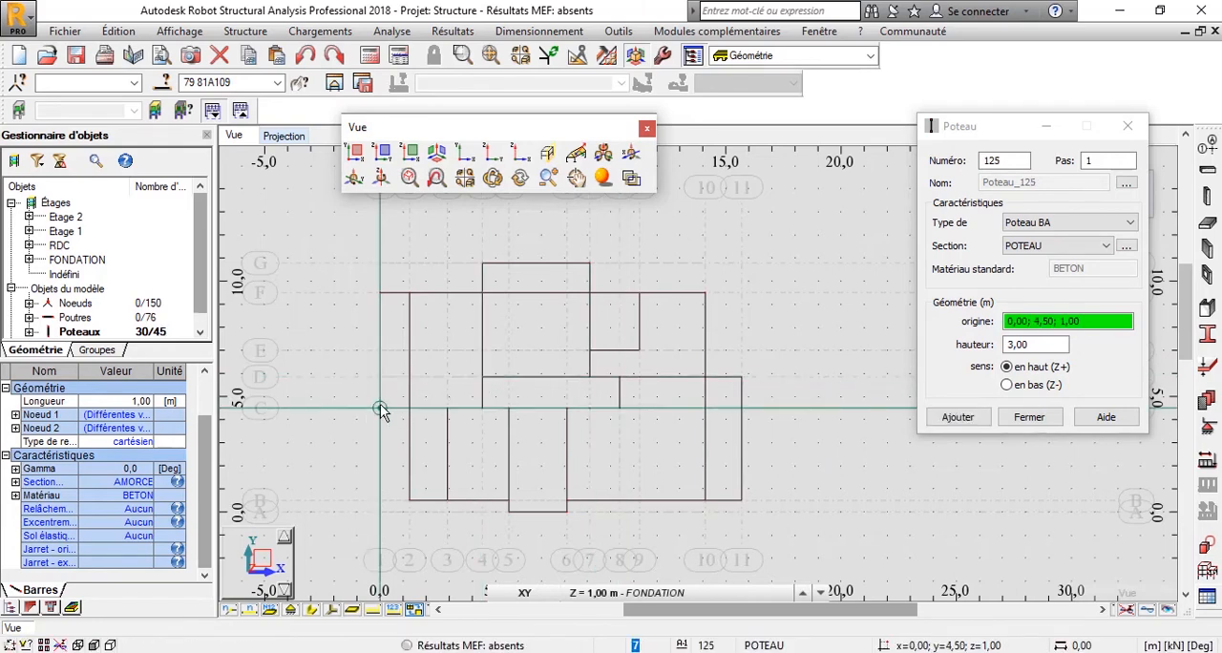
Place columns along grid line C at axes 1, 2, 3, 4, 5, 6 and 8.
left_click(380, 409)
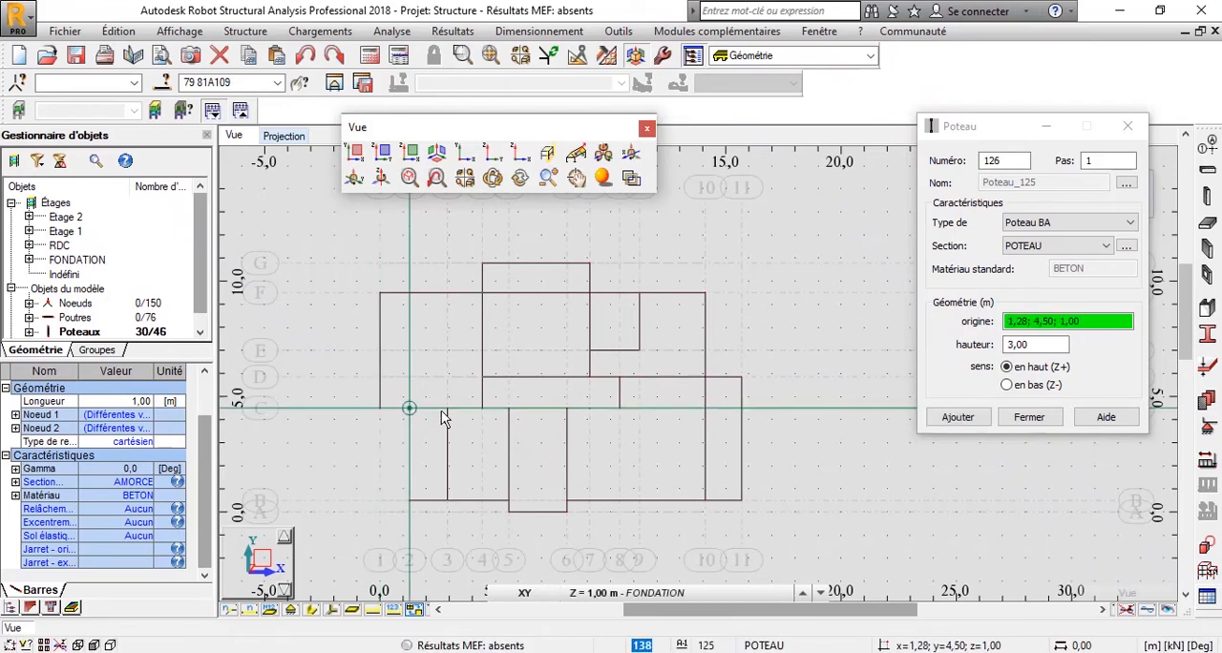
left_click(444, 411)
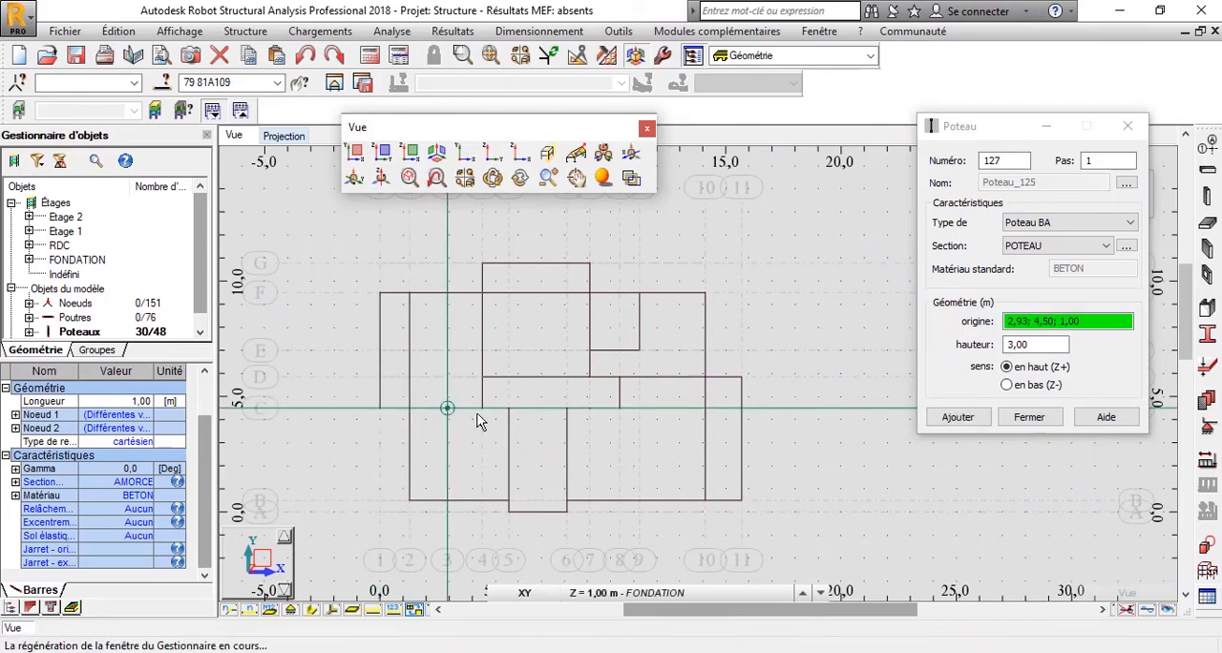
left_click(479, 420)
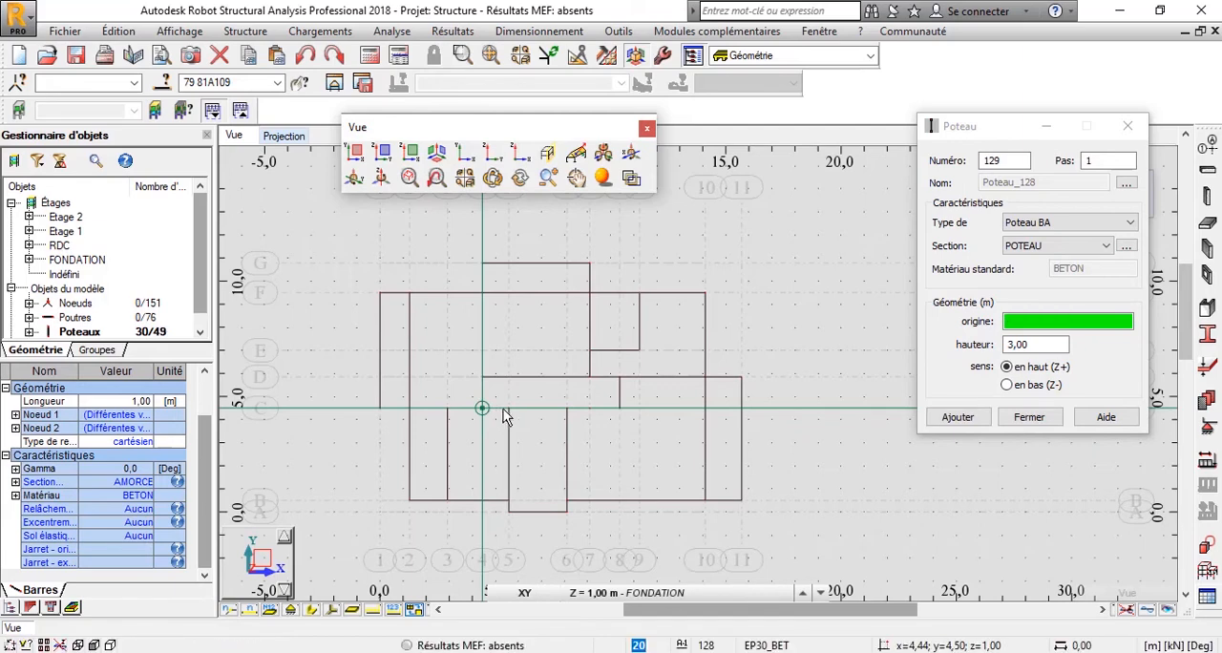
left_click(511, 410)
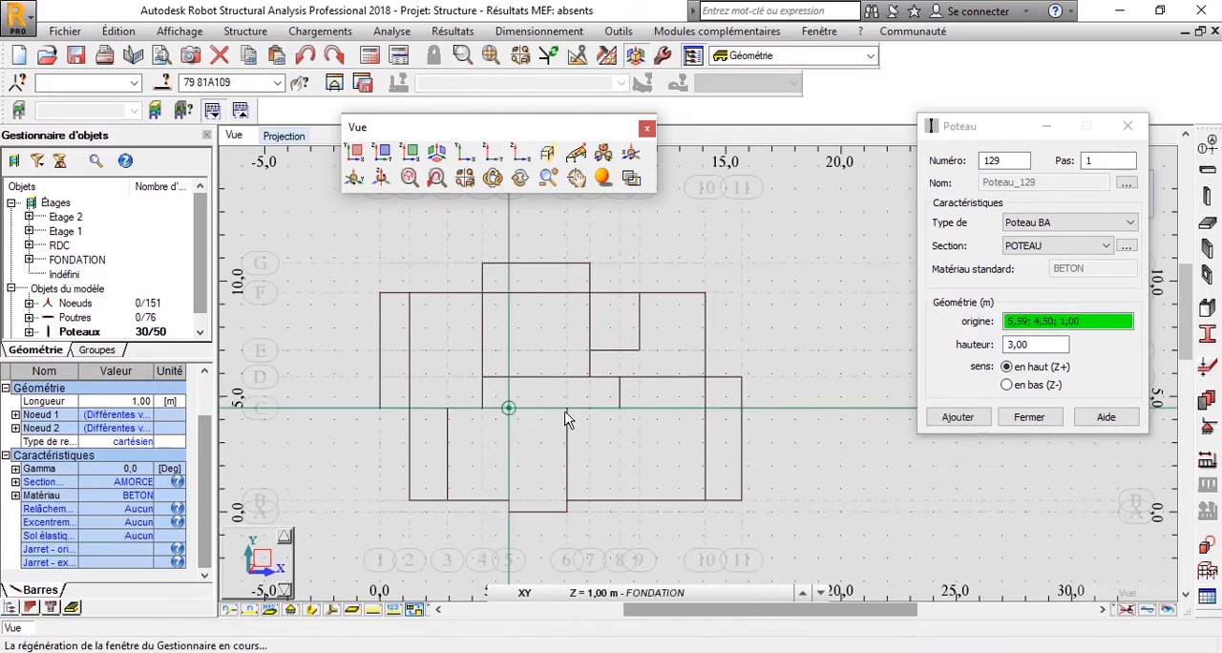
left_click(603, 414)
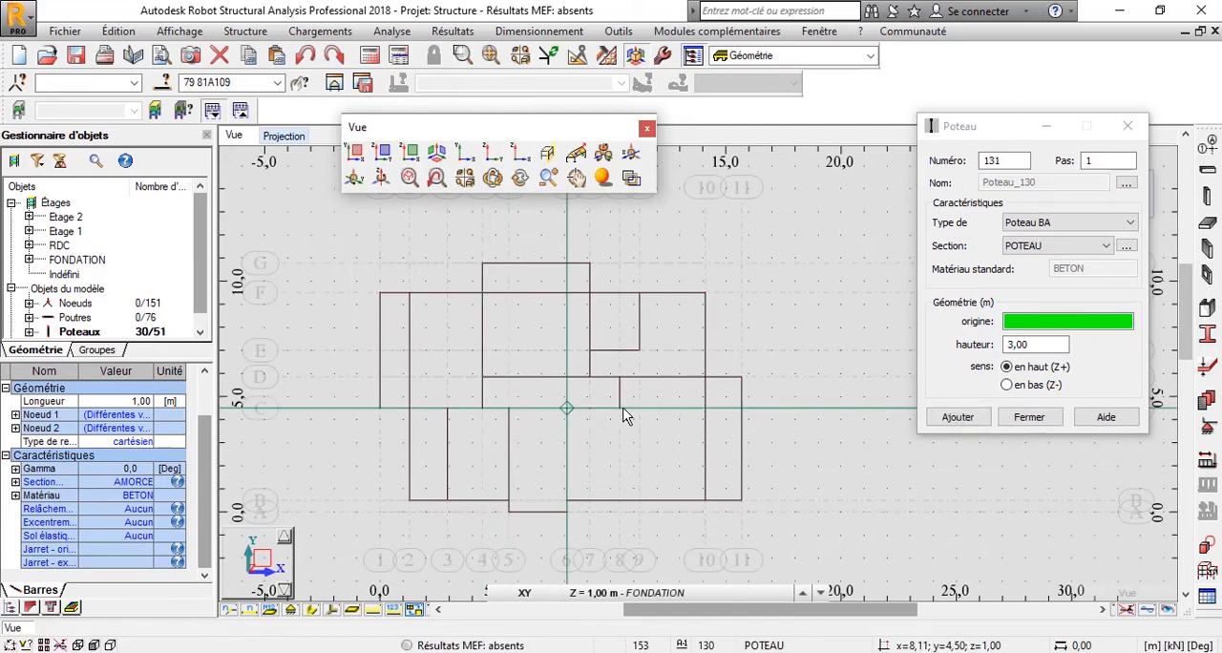
left_click(673, 415)
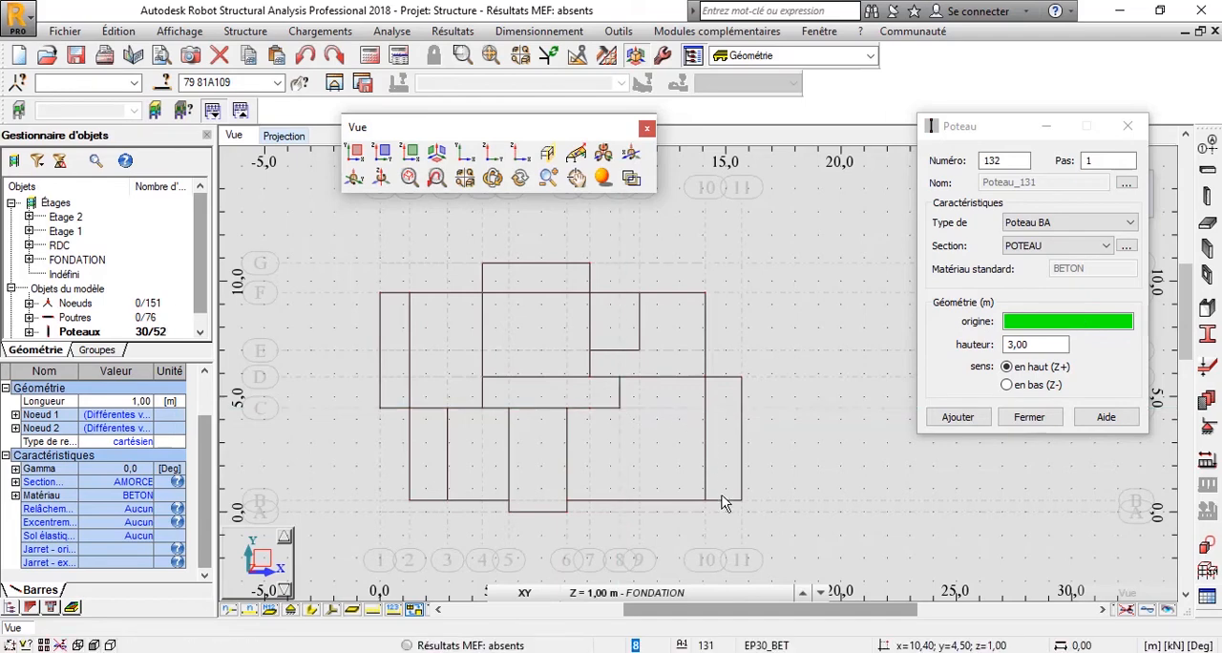
Place columns along grid line B at axes 11, 10, 6, 5, 3 and 2.
left_click(740, 500)
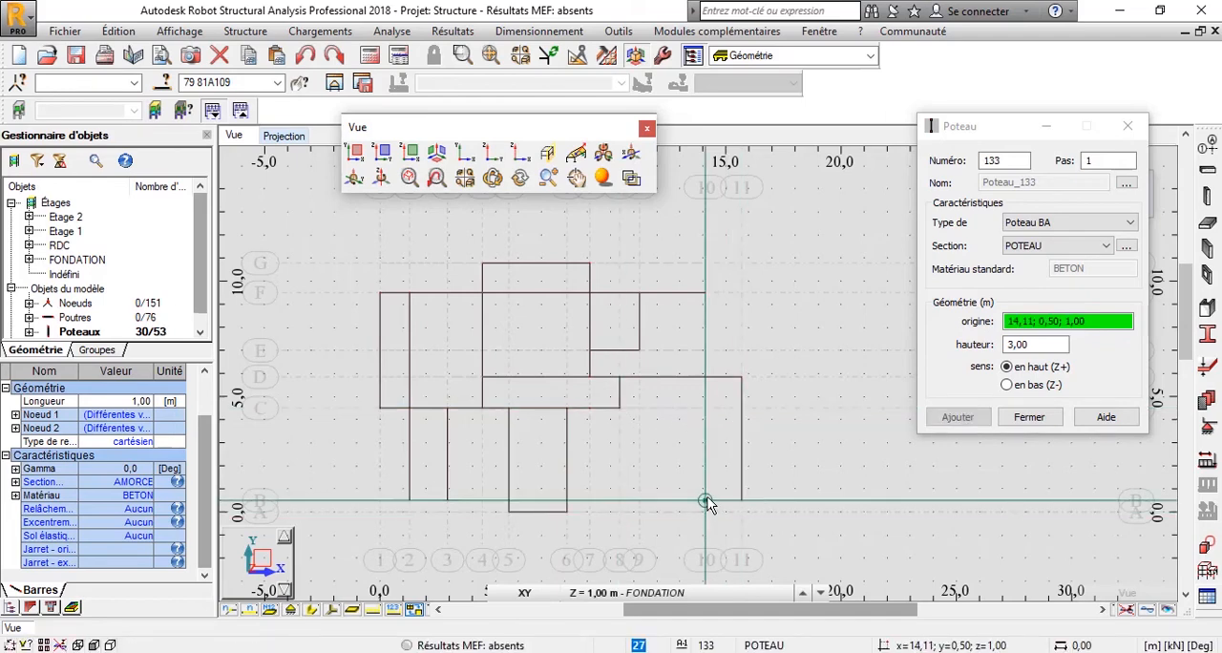
left_click(706, 500)
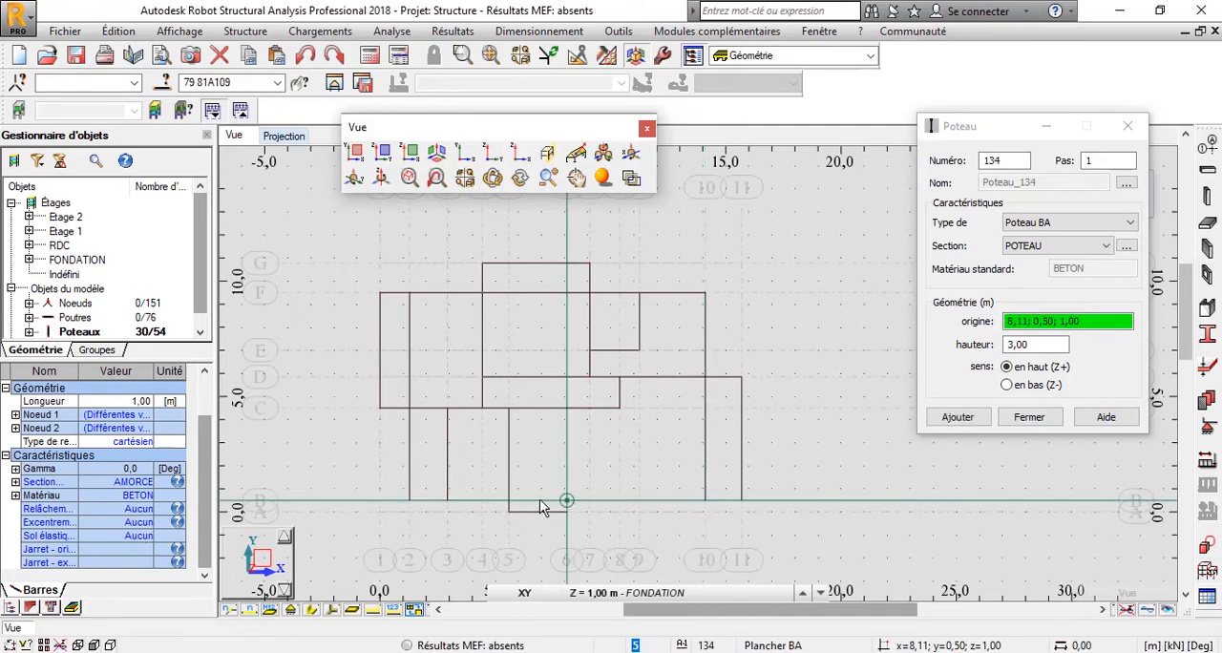
left_click(539, 505)
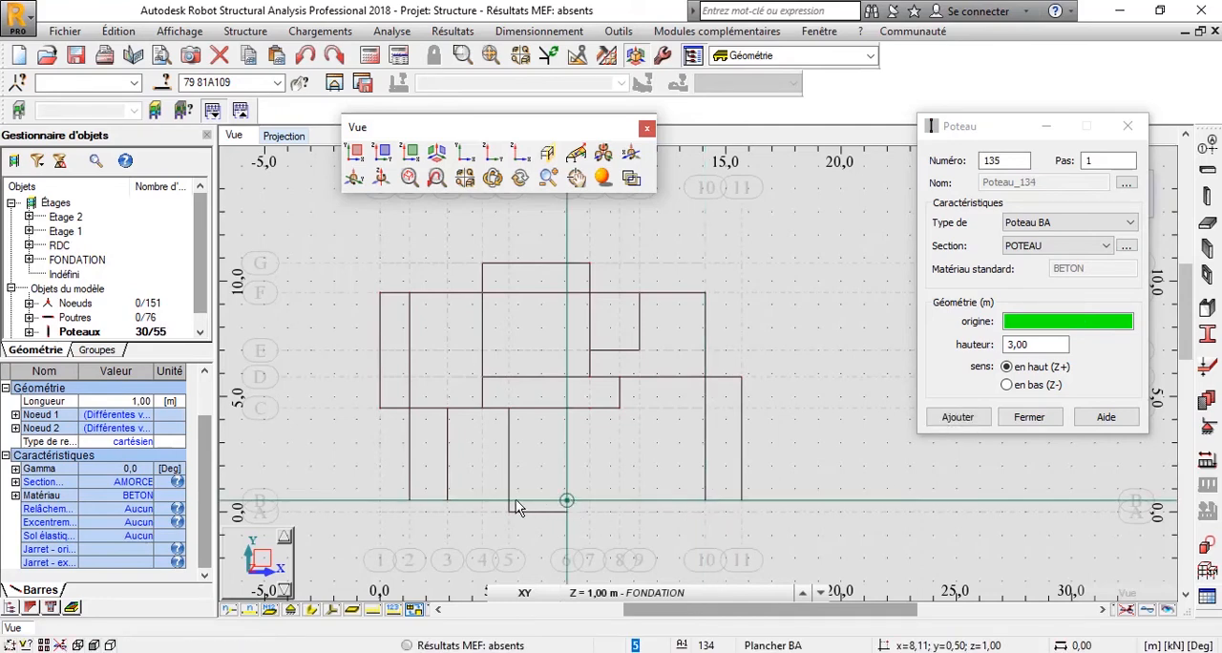
left_click(462, 506)
left_click(448, 501)
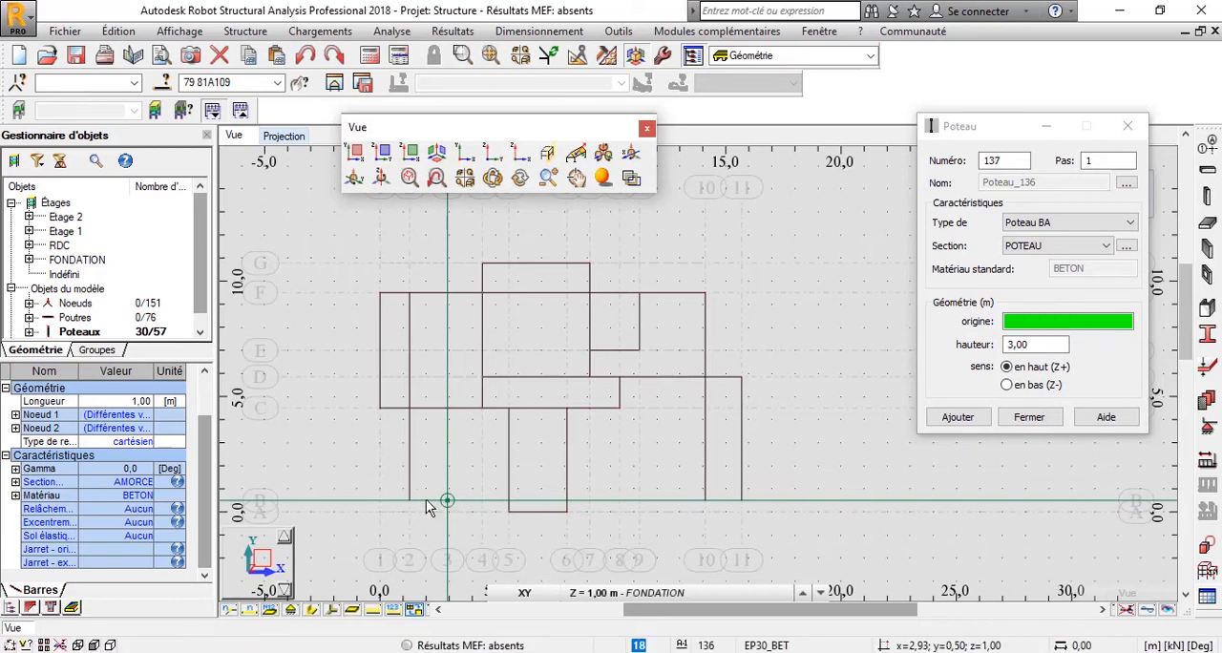
left_click(446, 501)
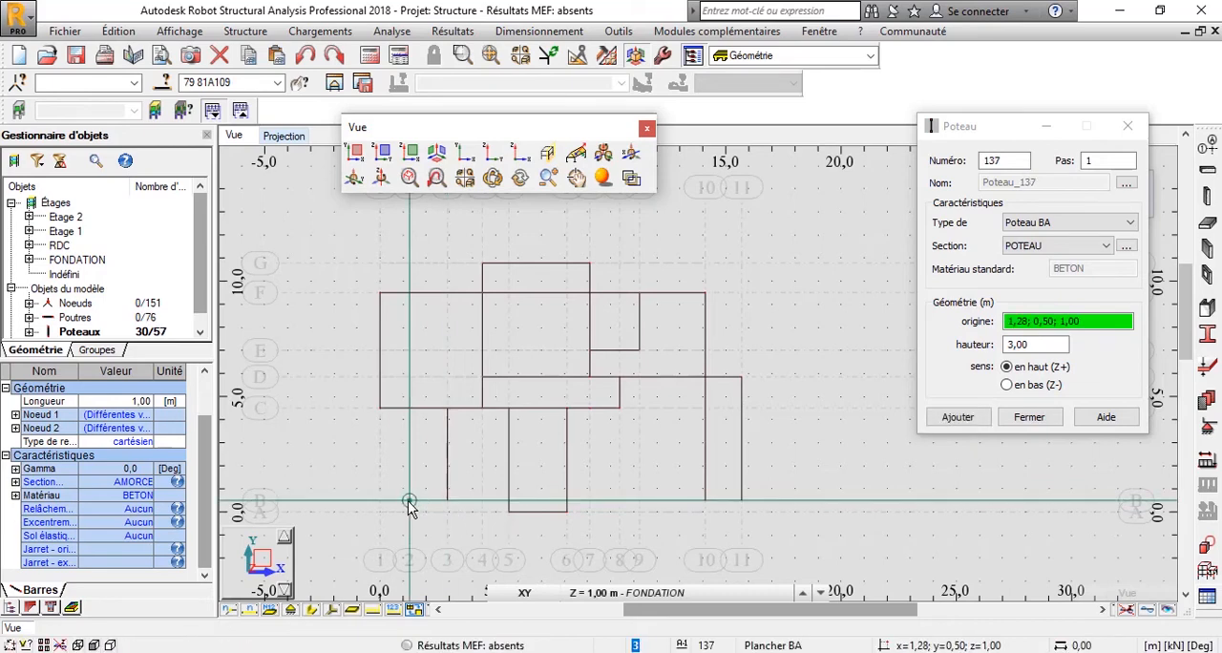
Place the POTEAU columns on grid line A at axes 5 and 6, and finish placing columns.
left_click(510, 511)
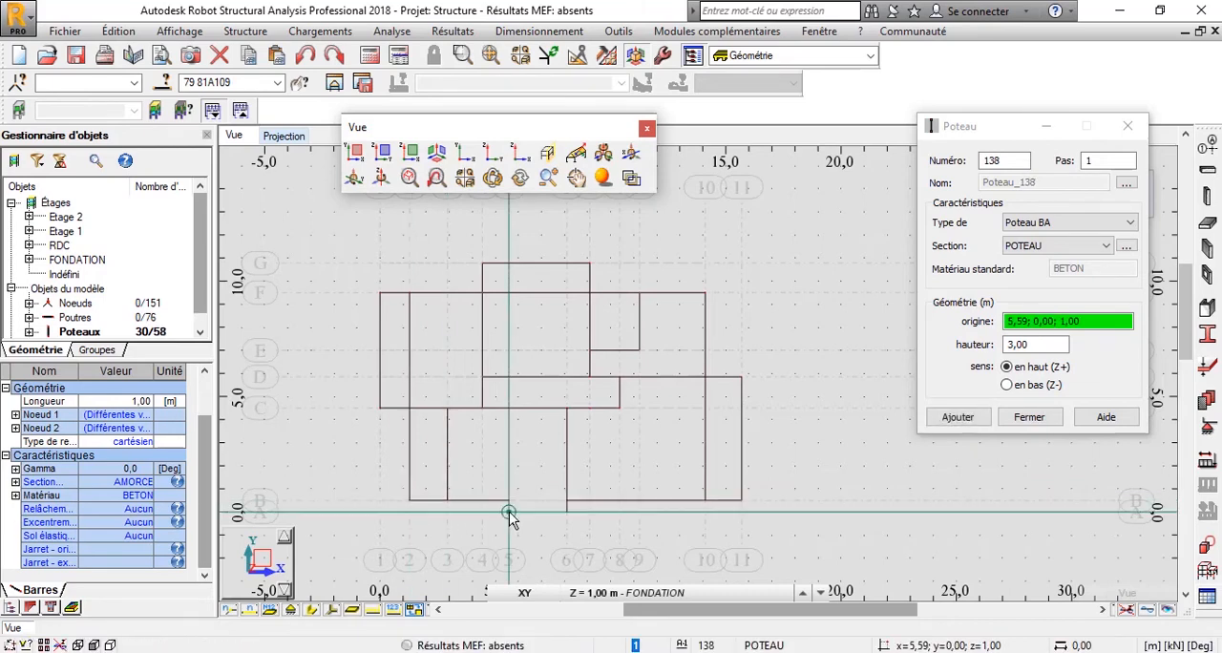
left_click(566, 514)
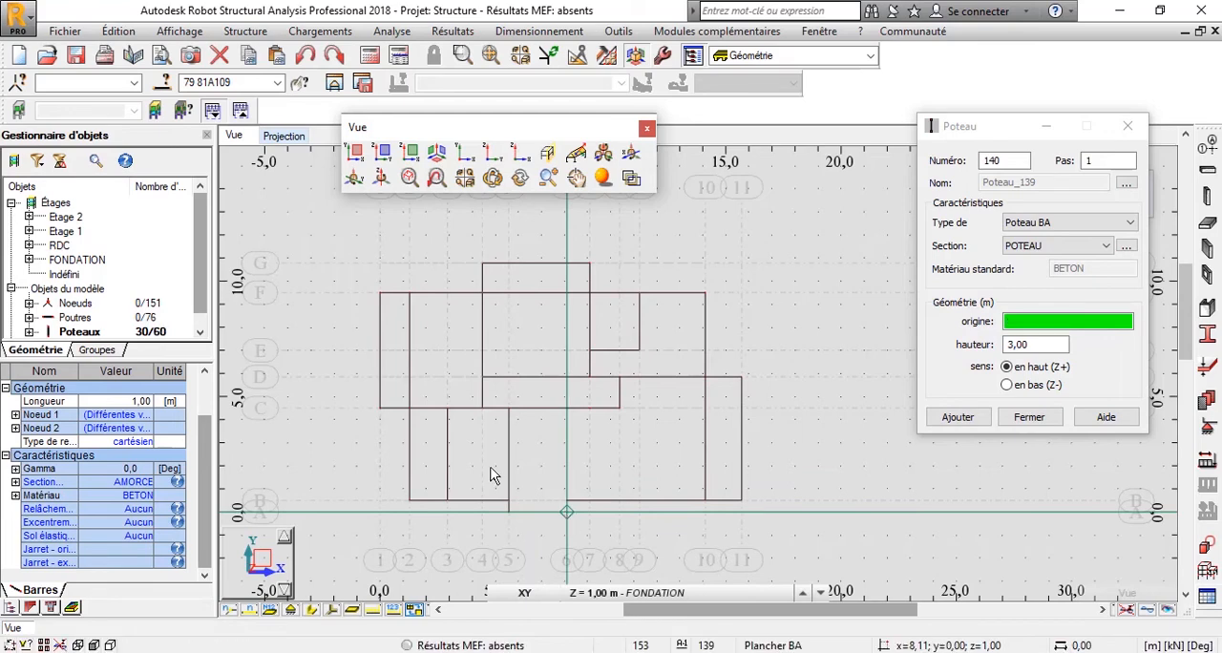
left_click(301, 140)
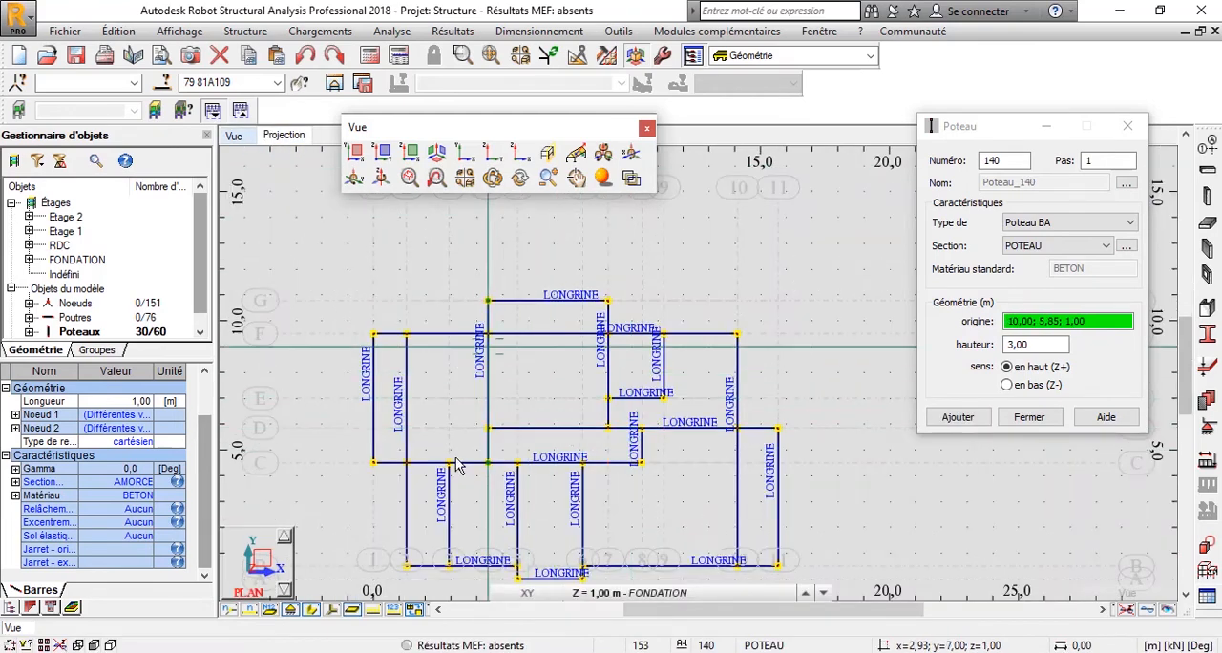
middle_click_drag(516, 527, 498, 464)
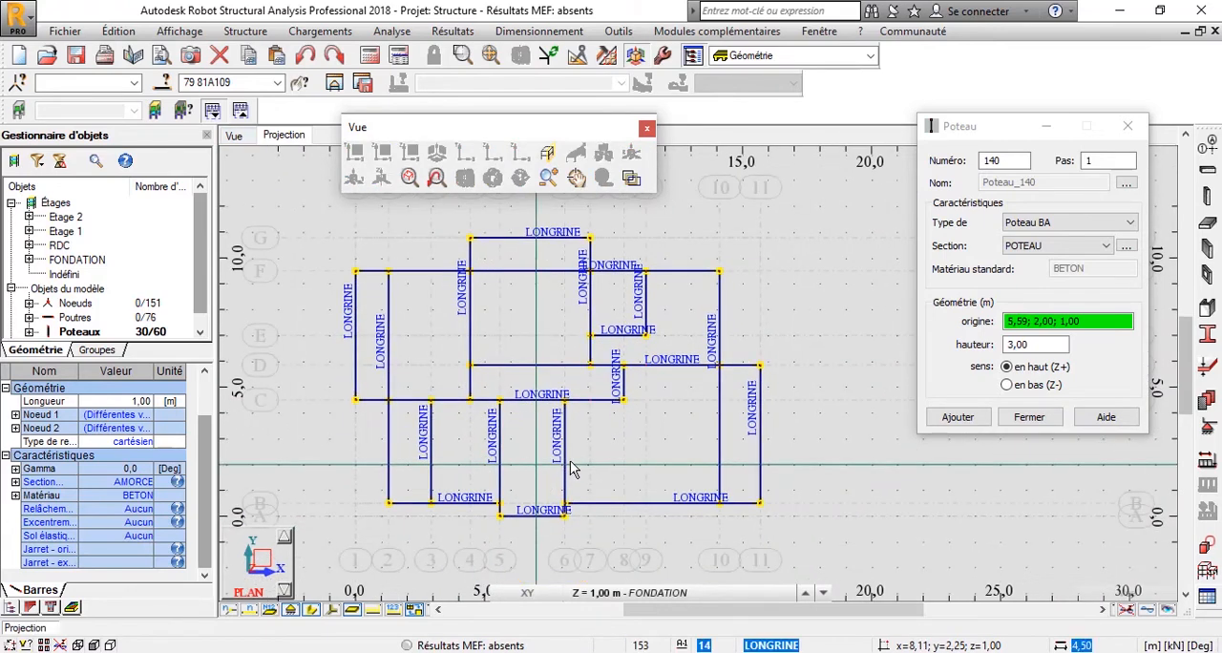
left_click(234, 135)
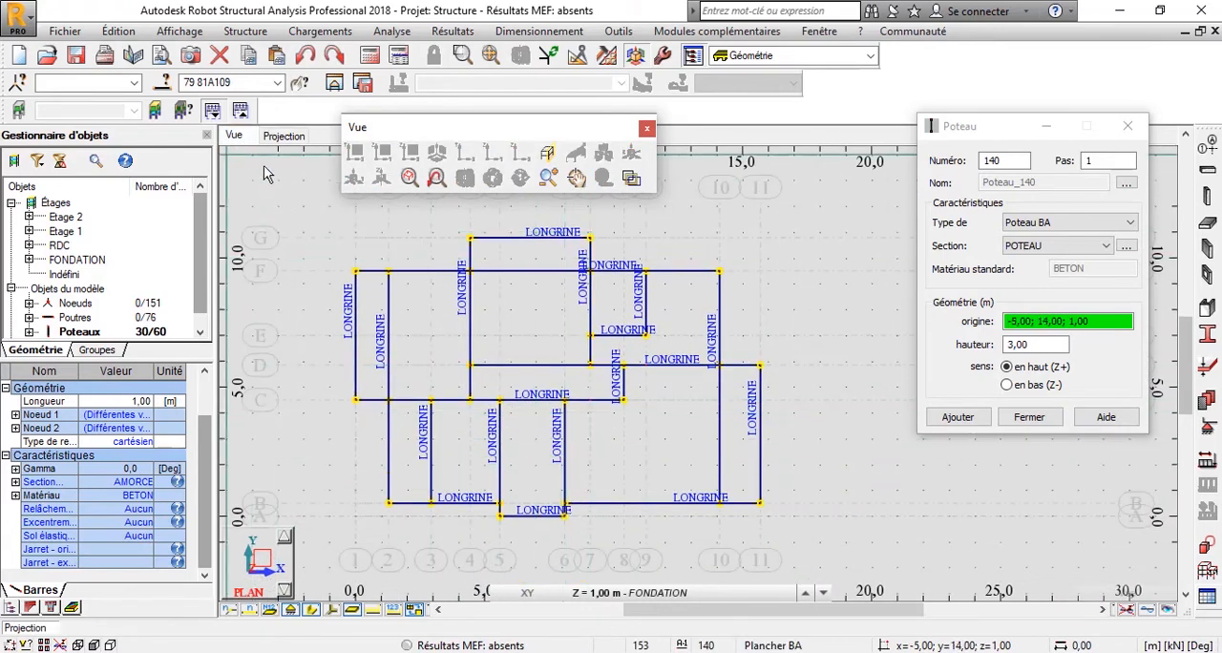
left_click(1127, 126)
left_click(890, 281)
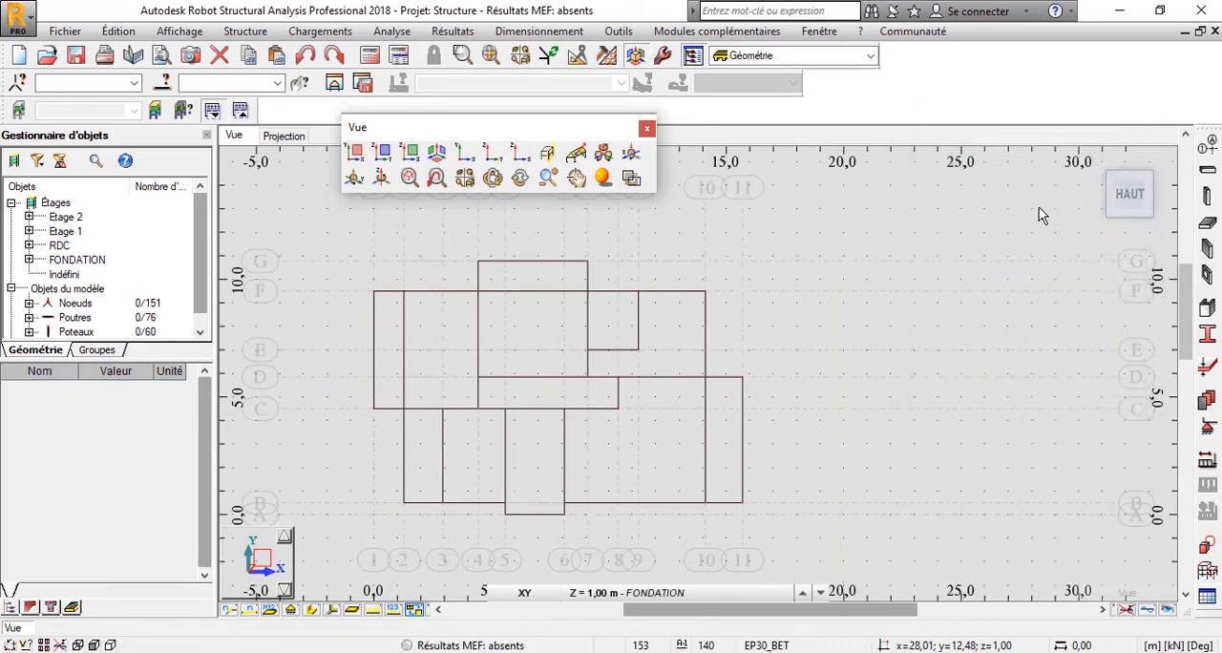
Inspect the placed columns in the 3D view and orient the whole structure to its front (AVANT) elevation.
left_click(1095, 160)
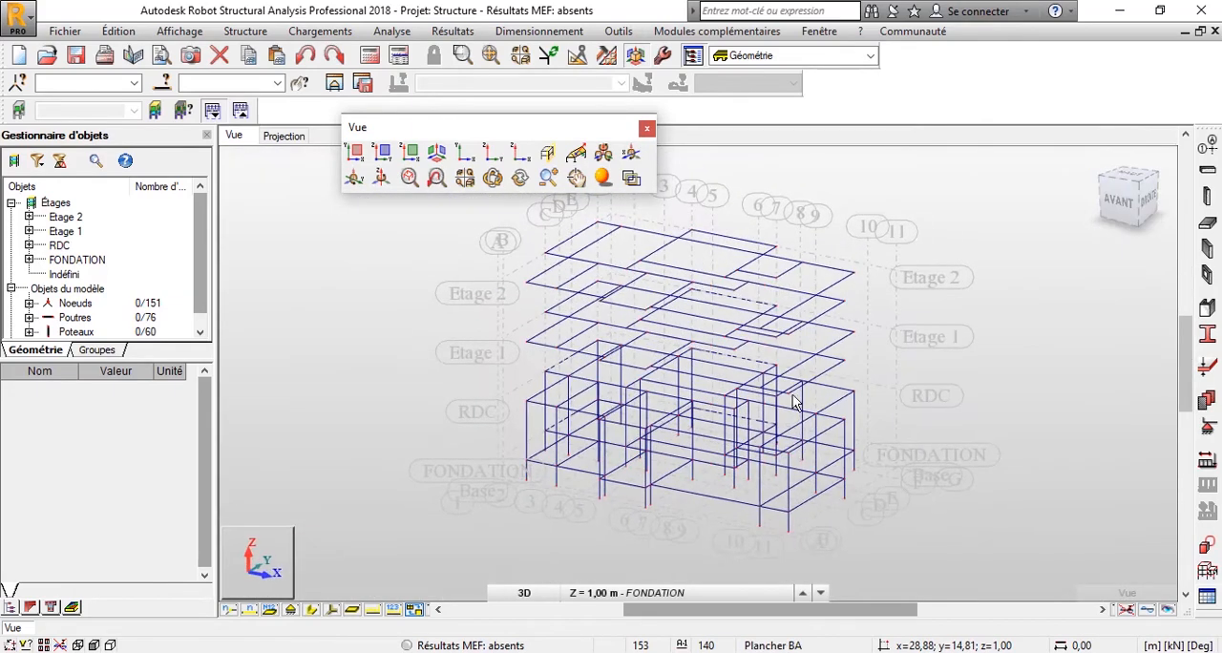
middle_click_drag(662, 452, 733, 450, "shift")
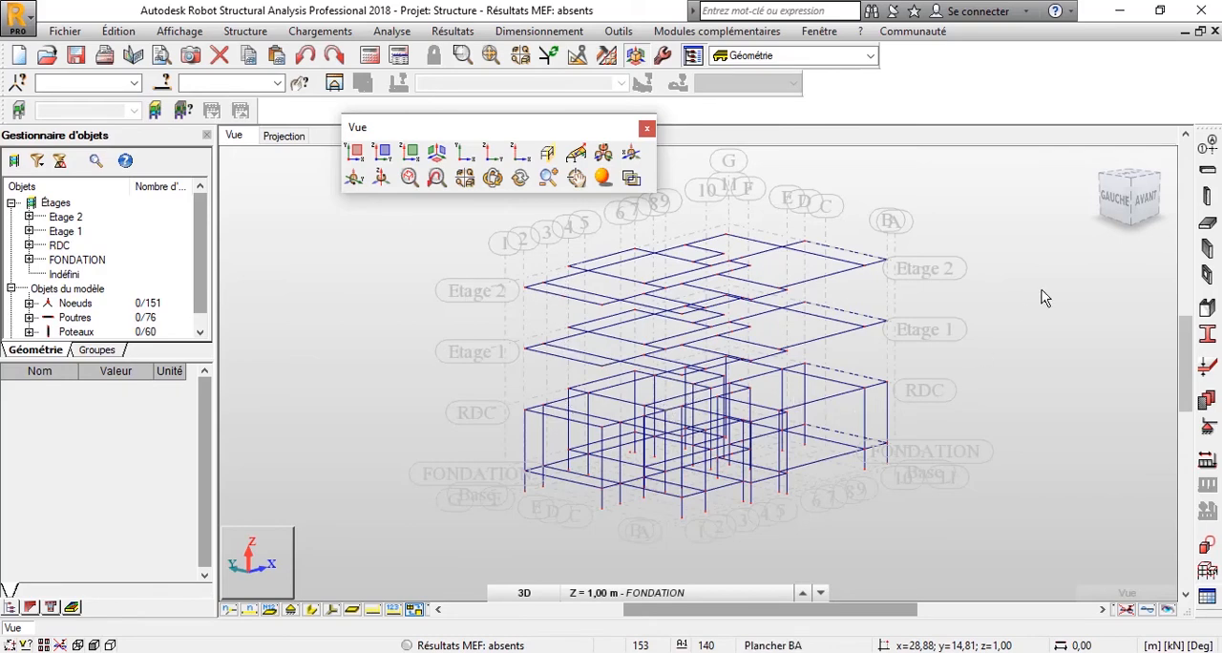
left_click(1148, 203)
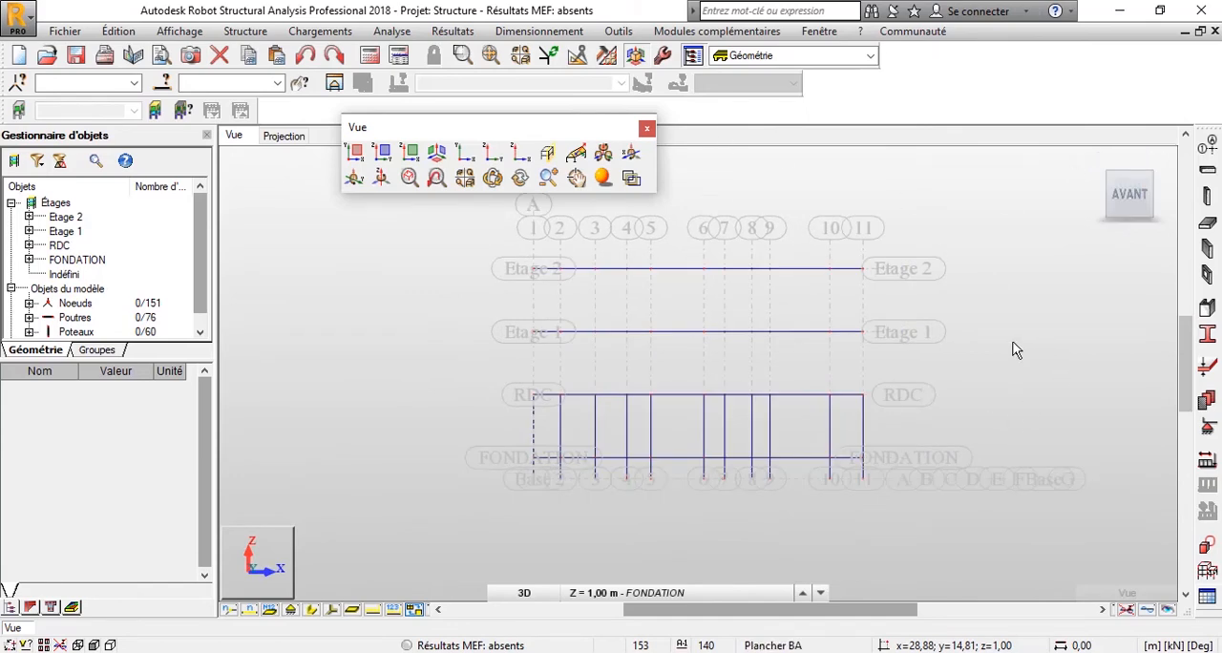
left_click(1125, 199)
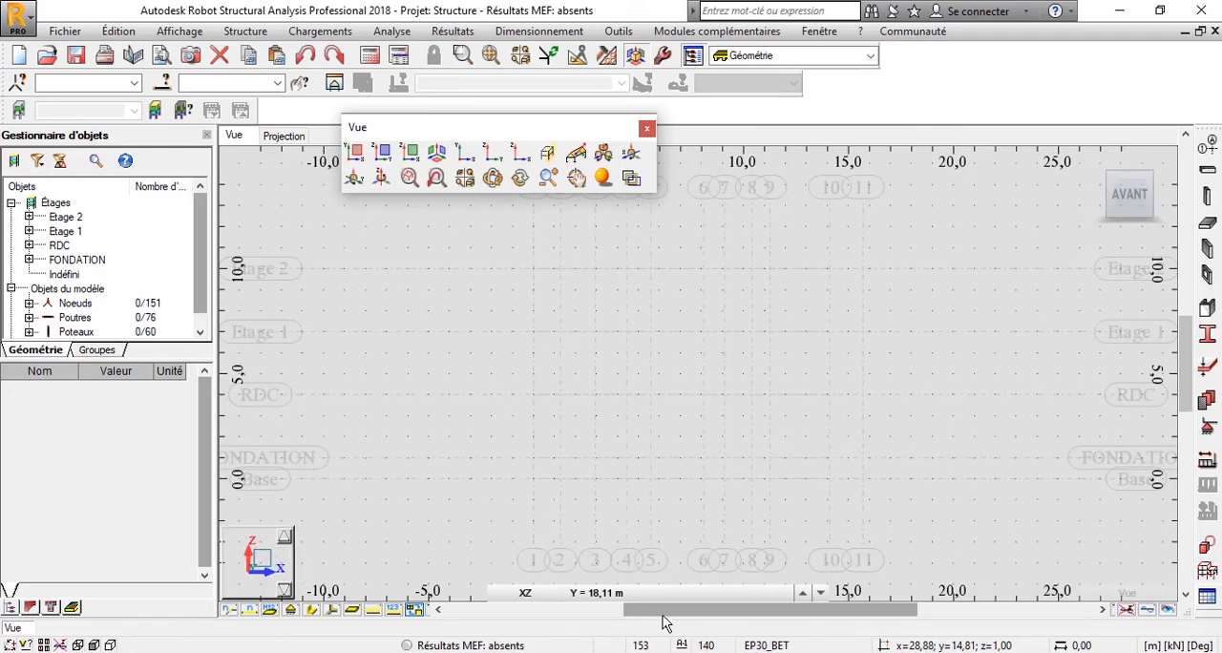
left_click(628, 594)
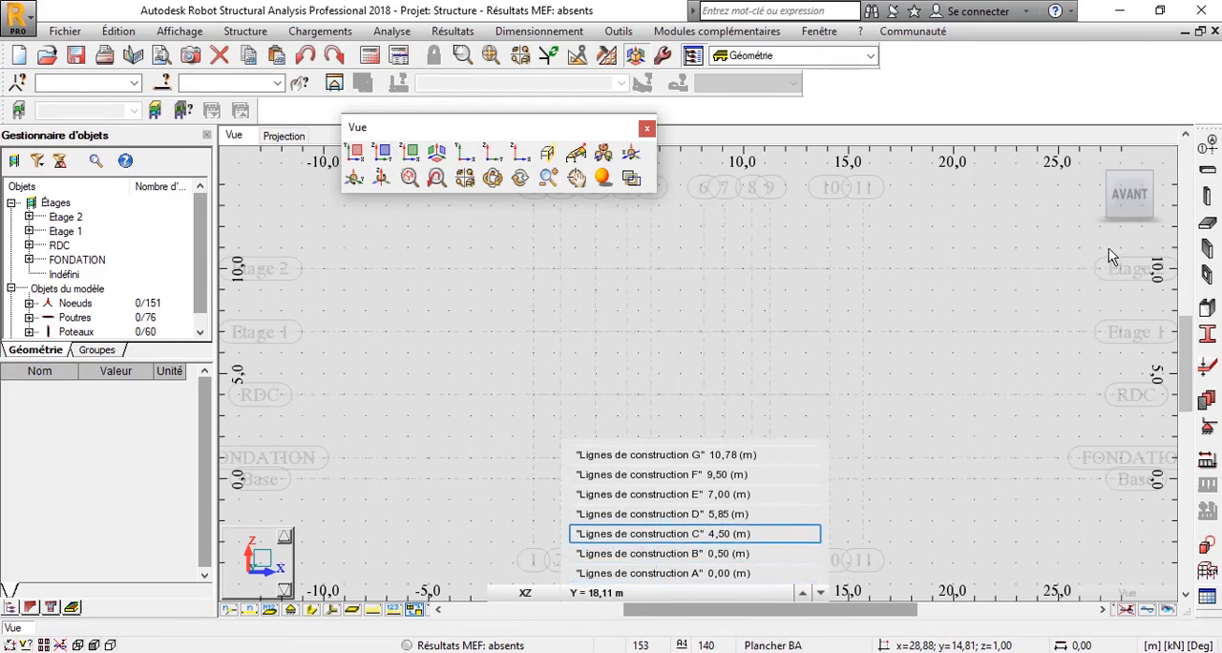
left_click(1132, 197)
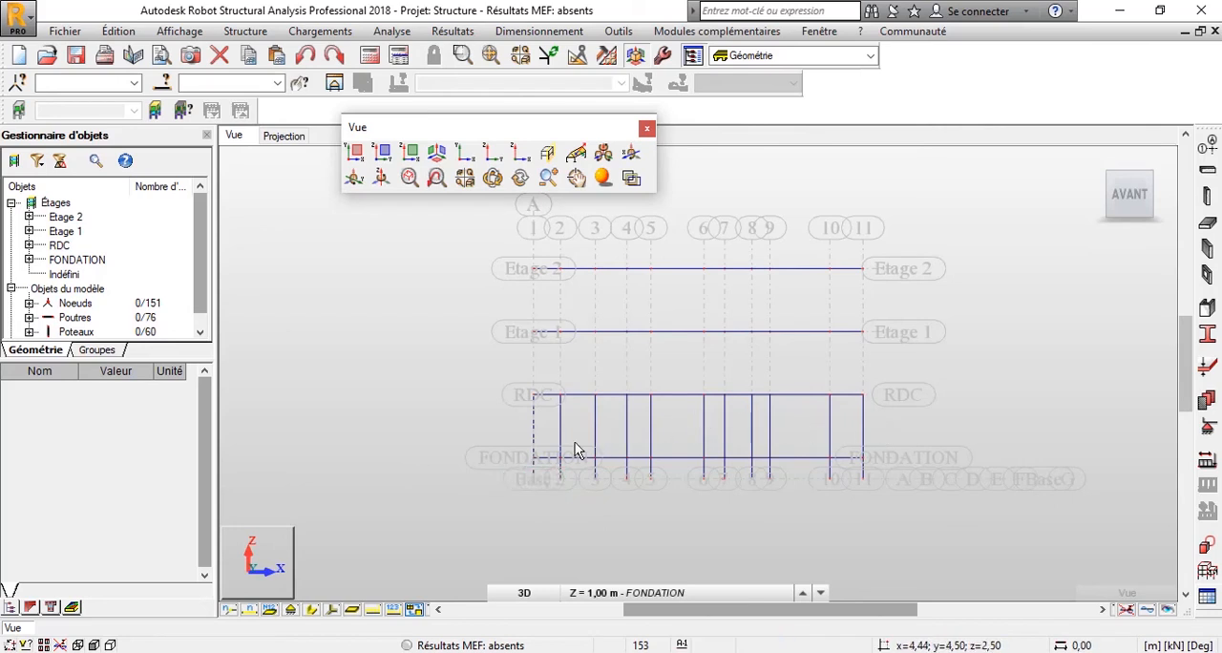
Copy all POTEAU columns between FONDATION and RDC upward with translation vector 0,00; 0,00; 3,00 and 2 repetitions, and clear the selection.
left_click_drag(776, 444, 511, 439)
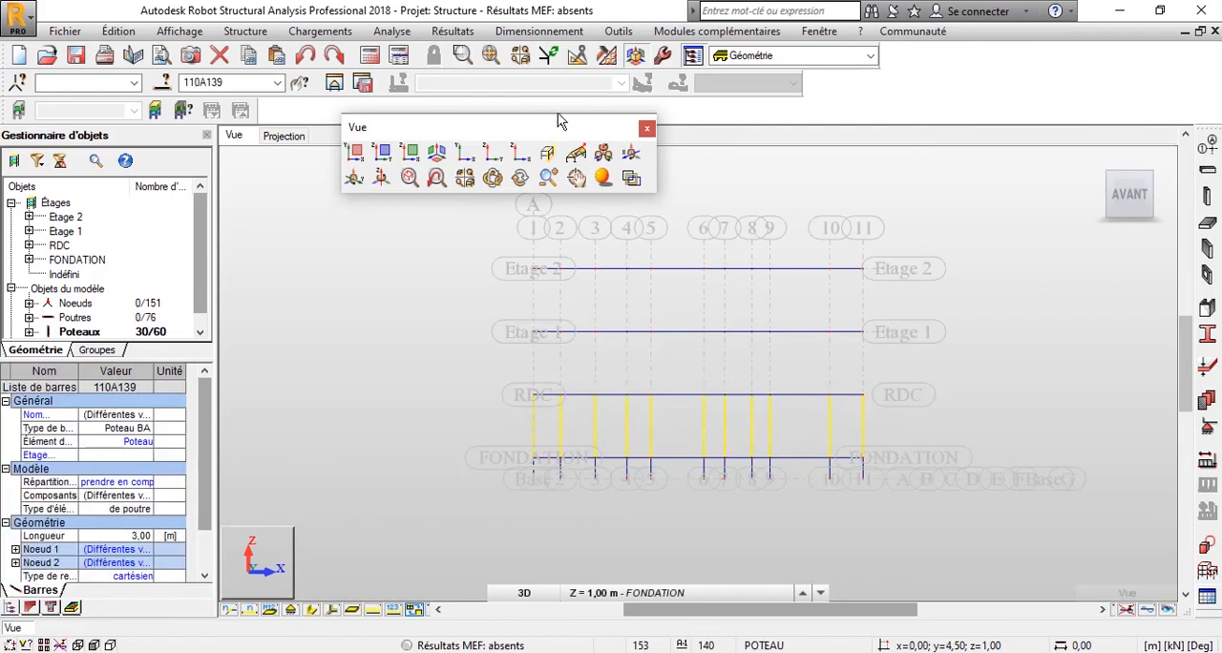
left_click(646, 129)
left_click(576, 55)
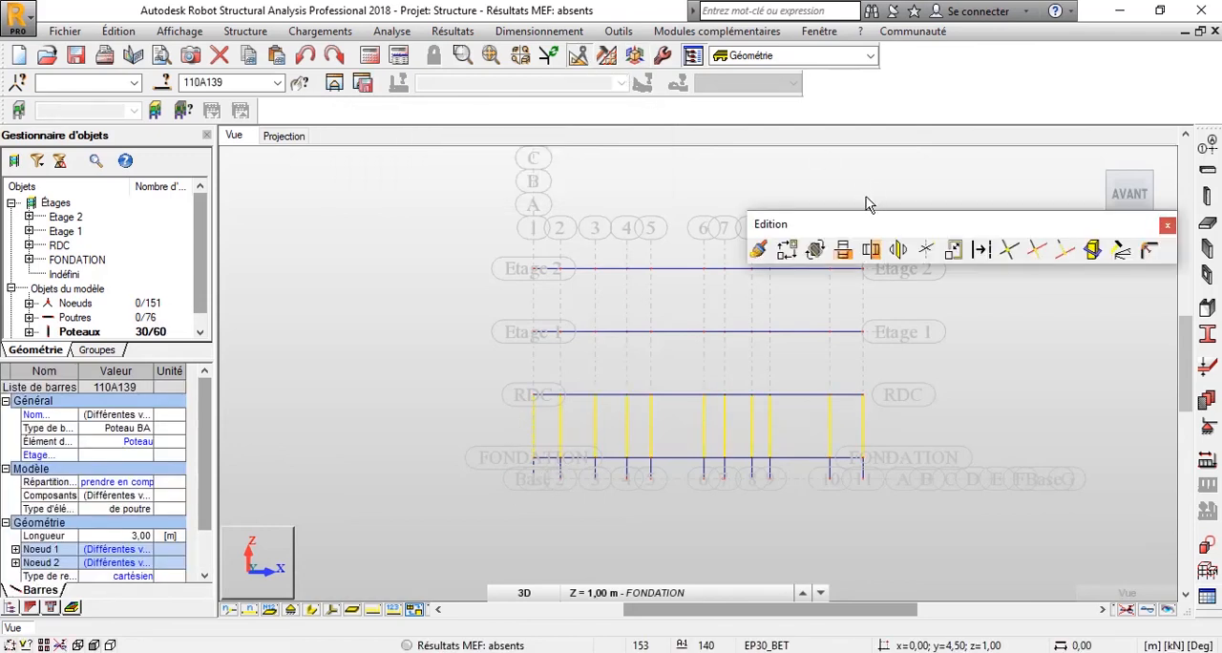
left_click(785, 250)
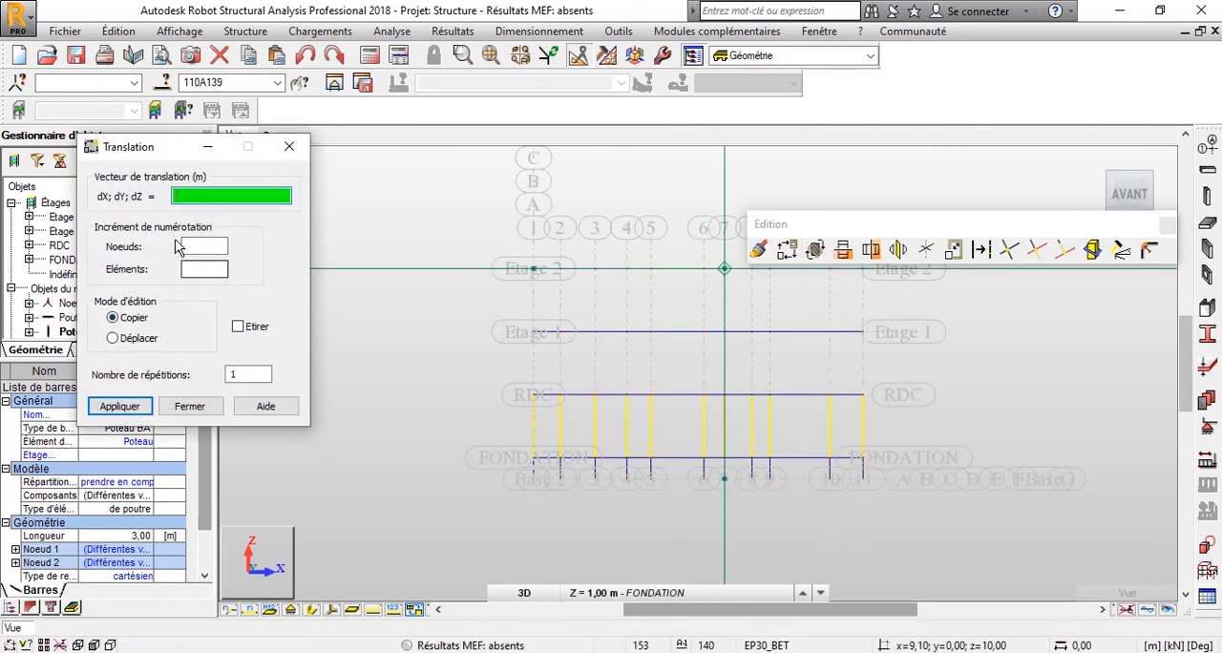
left_click(229, 373)
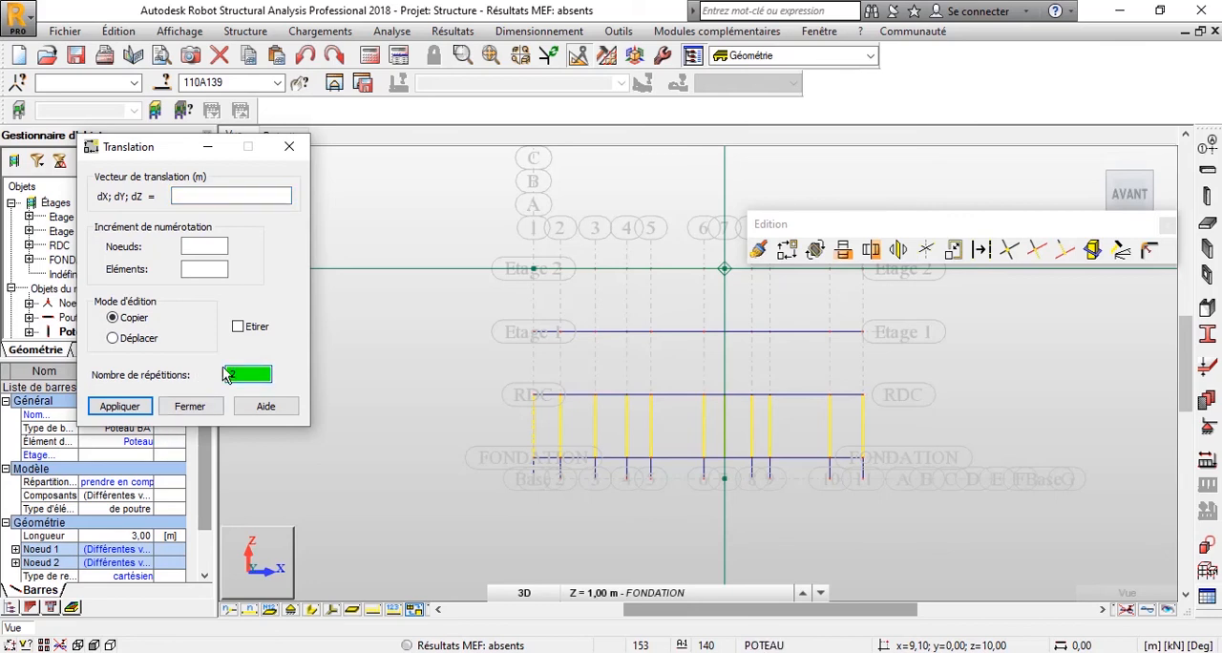
type("2")
left_click(196, 246)
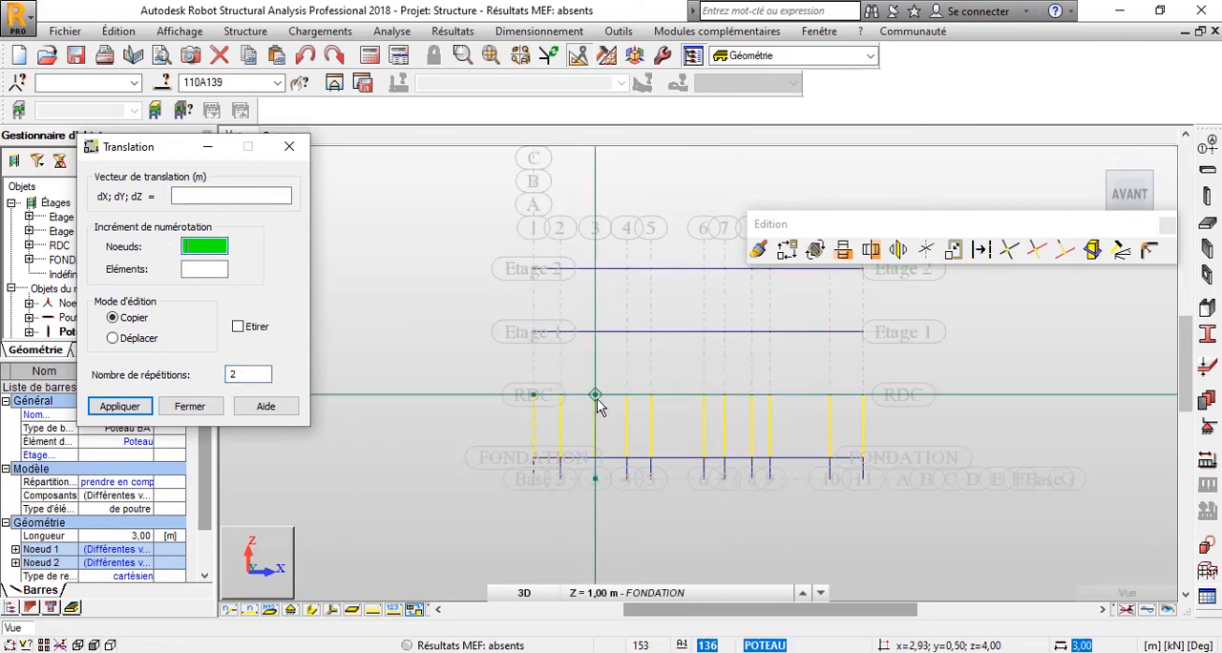
left_click(594, 396)
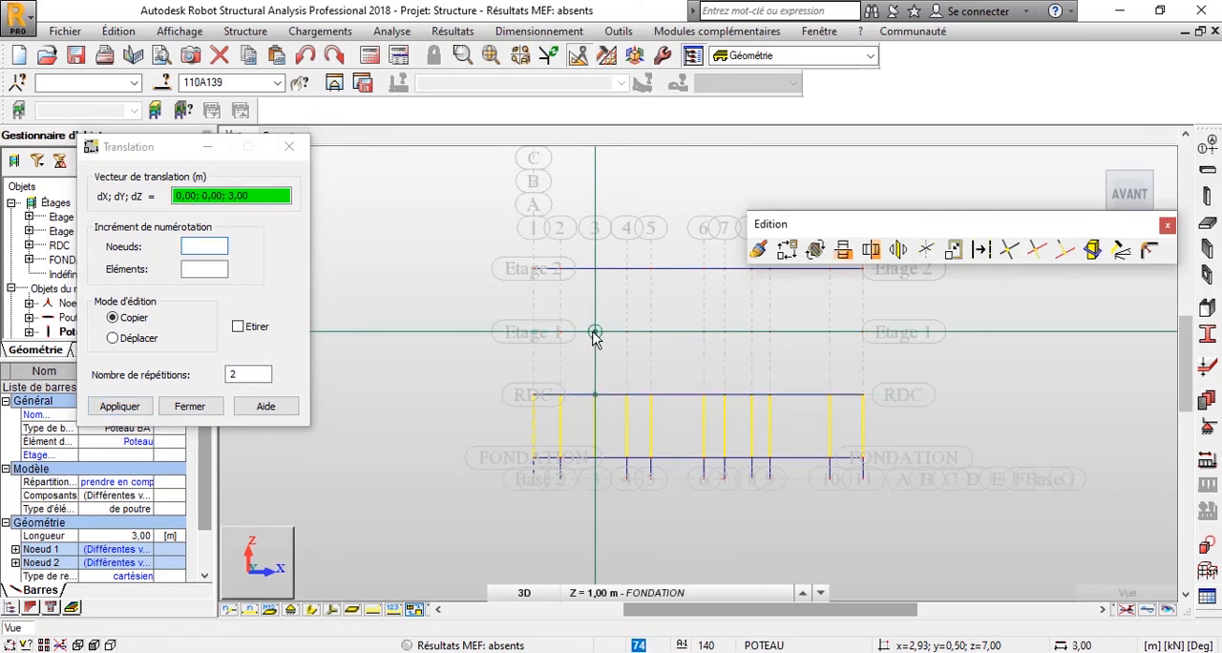
left_click(594, 335)
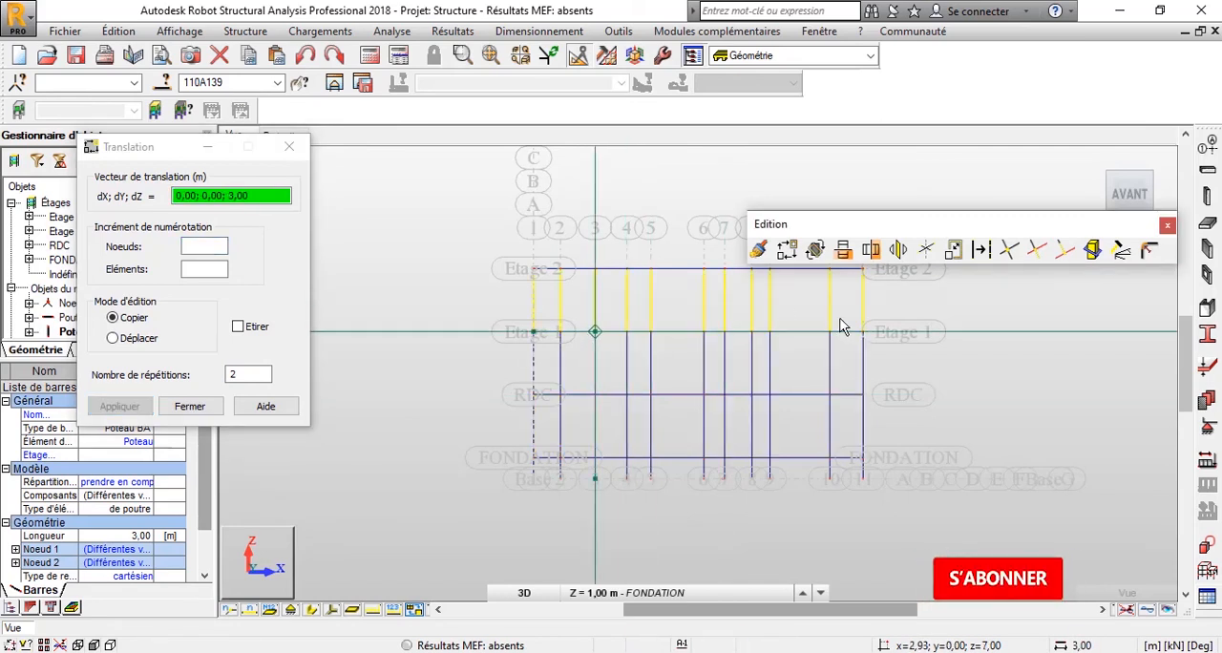
left_click(1166, 226)
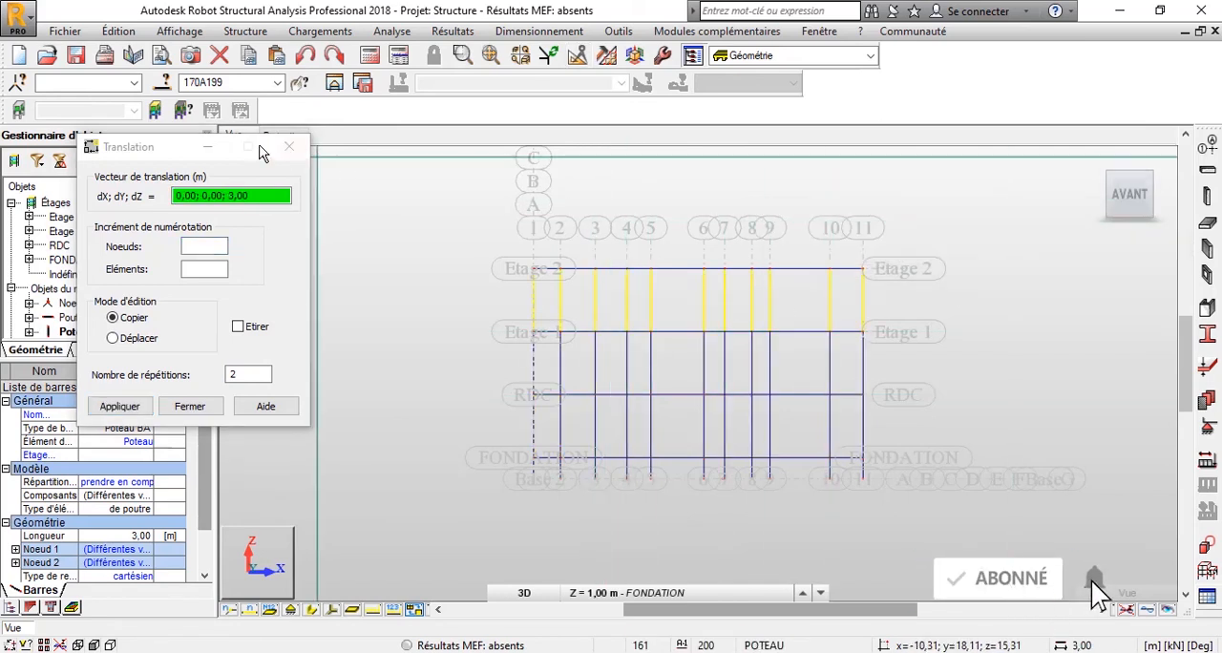
left_click(284, 151)
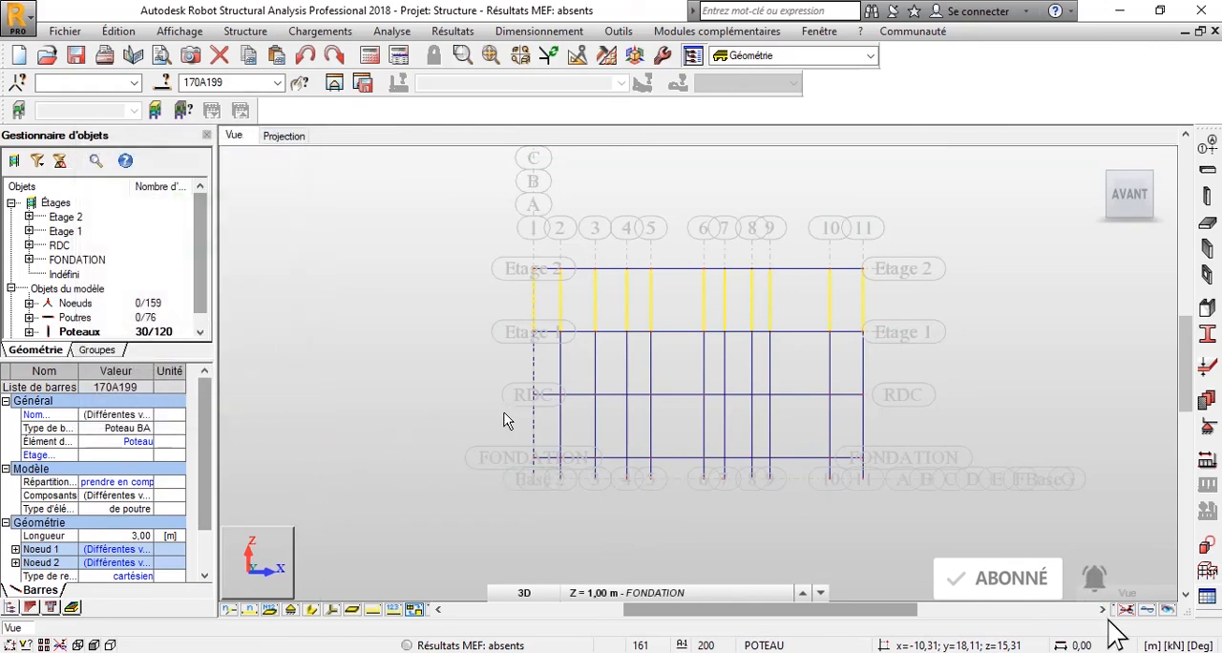
middle_click_drag(506, 421, 592, 433, "shift")
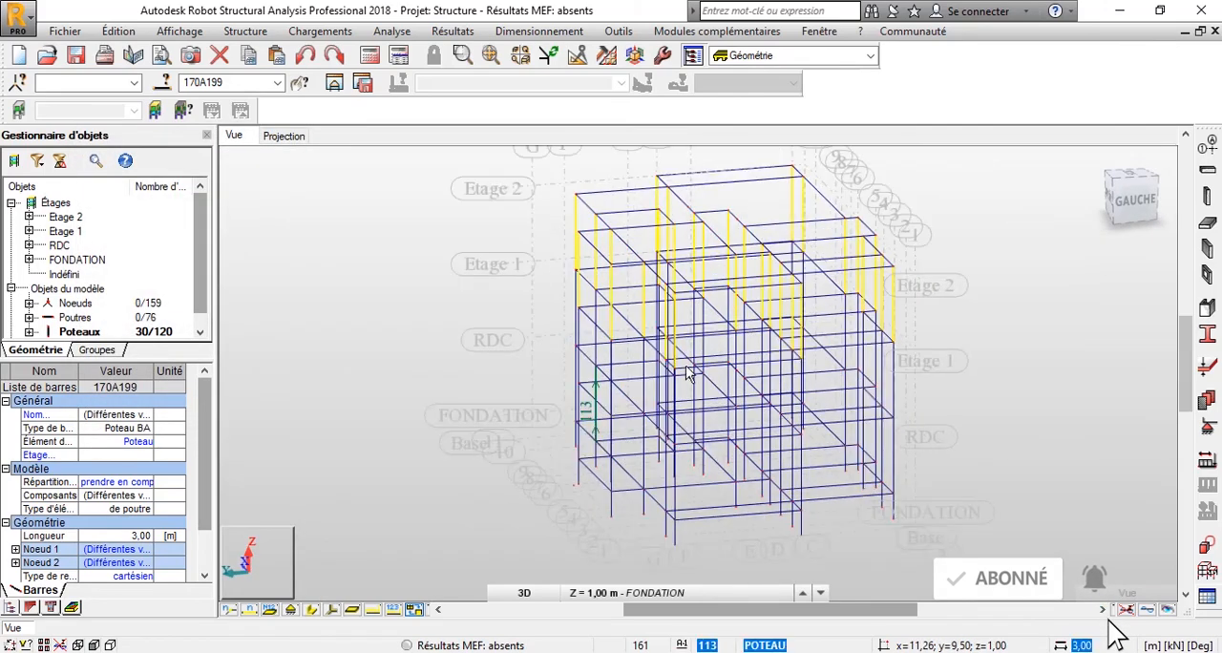
key("Escape")
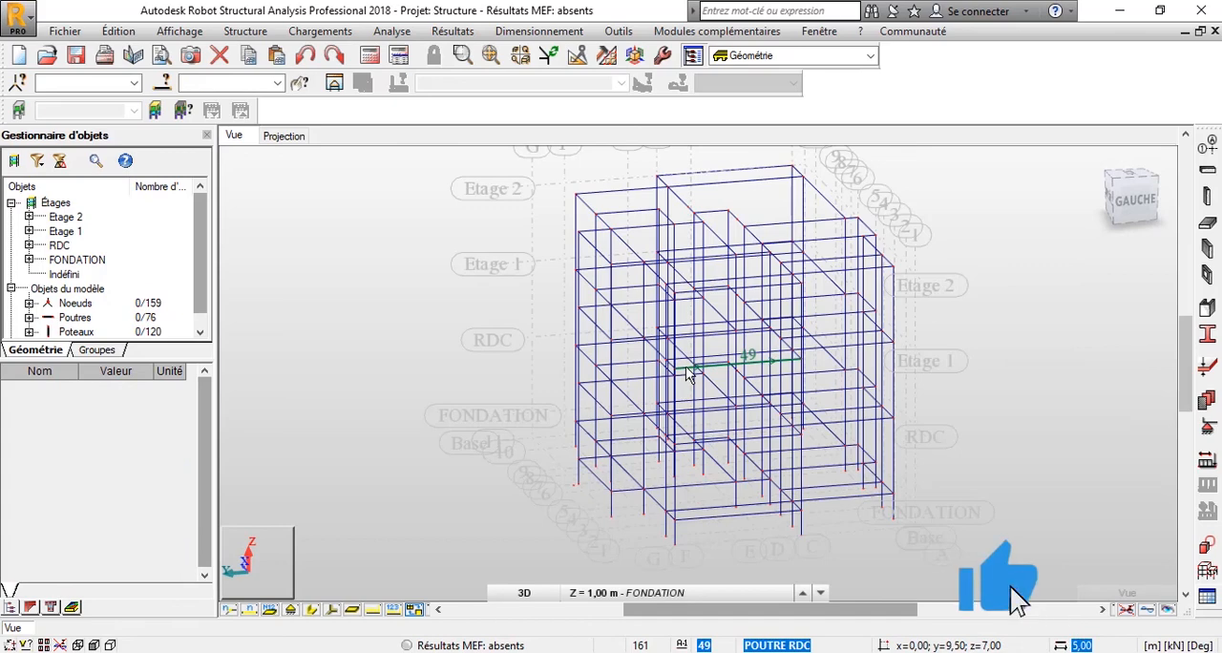